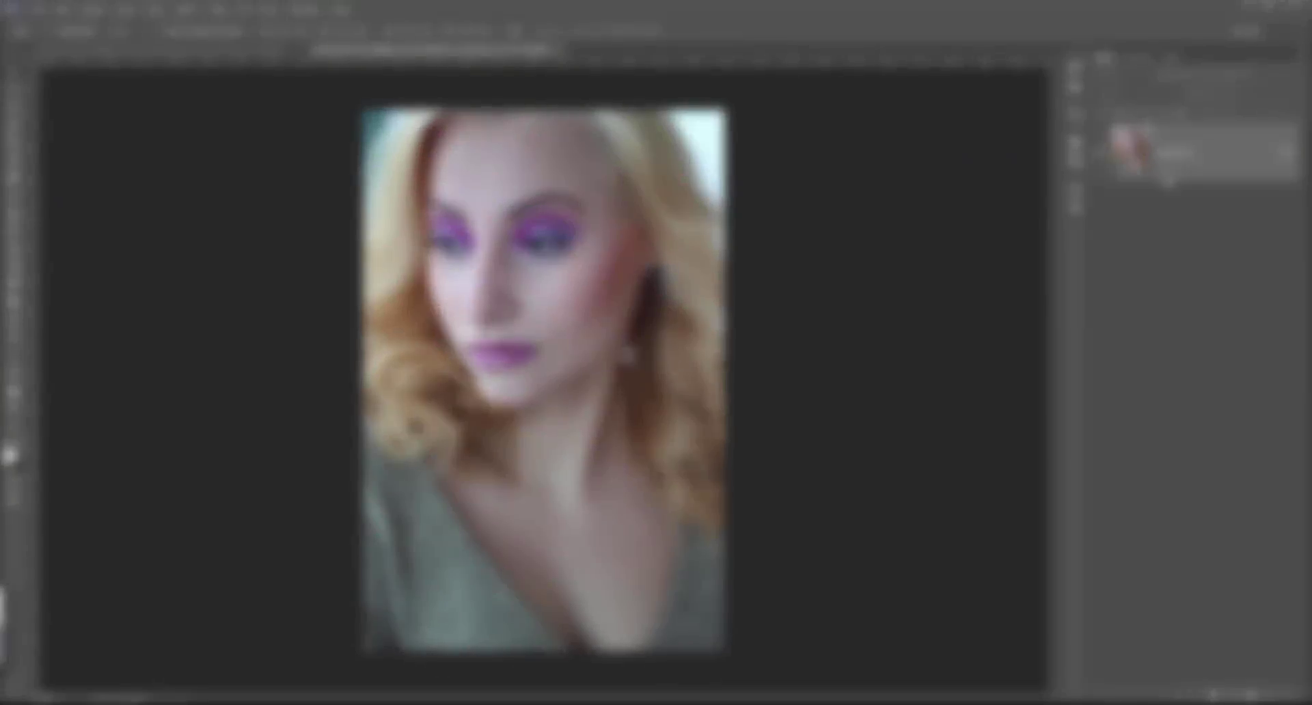
# - Duplicate the Background onto Layer 1 and launch the Camera Raw Filter on it
pyautogui.hotkey('ctrl', 'j')
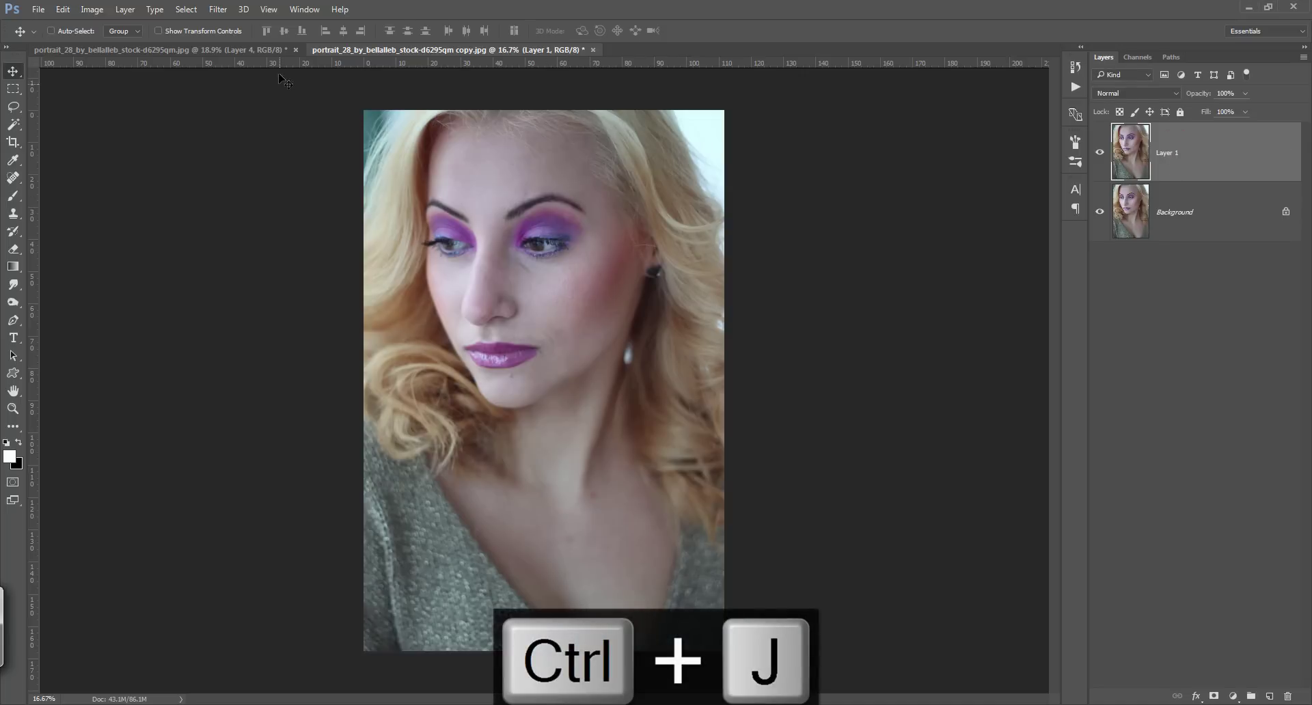
pyautogui.click(222, 9)
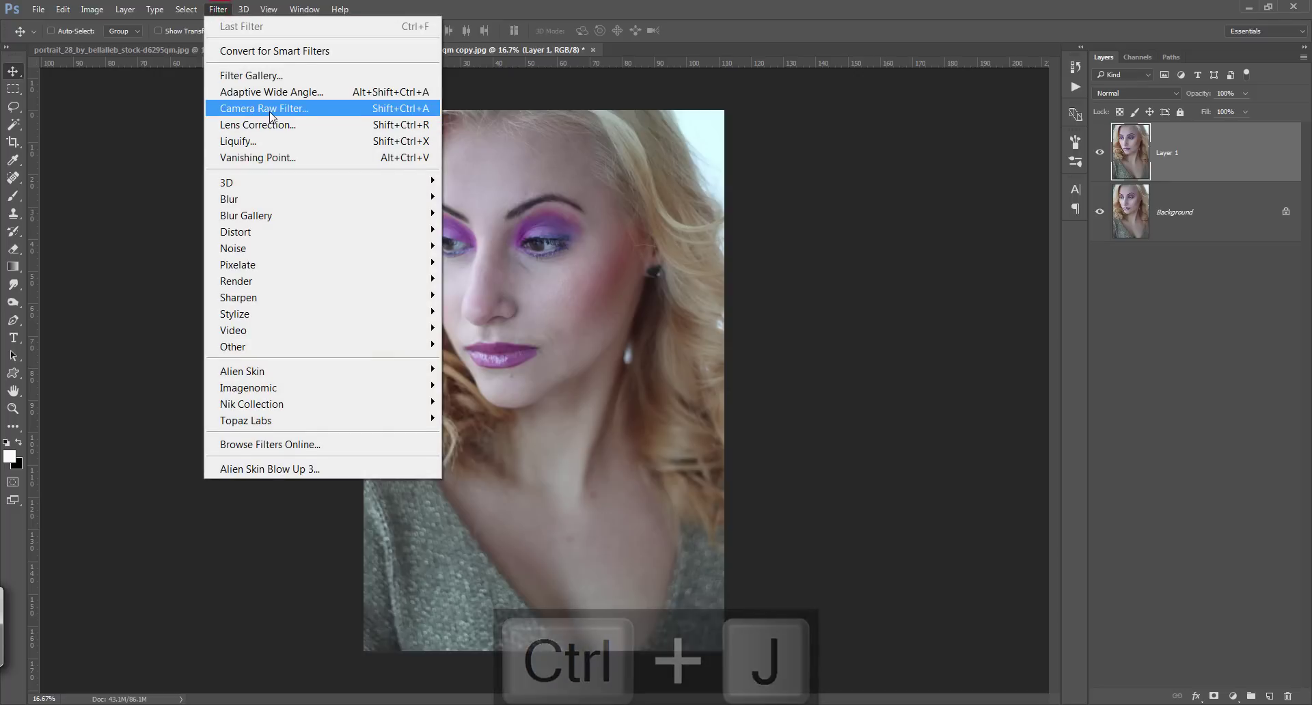
pyautogui.click(272, 113)
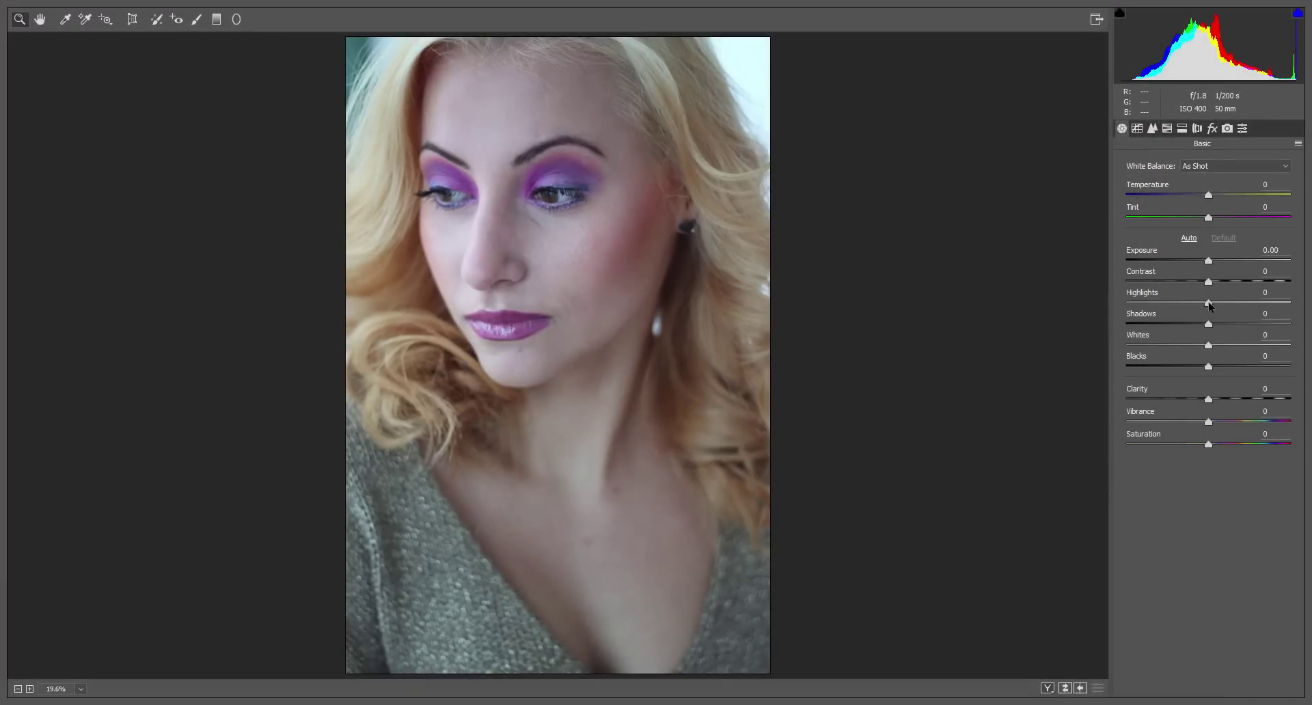
# - Set Highlights to -100, Shadows to +100 and Clarity to +100
pyautogui.moveTo(1209, 301); pyautogui.dragTo(1123, 319)
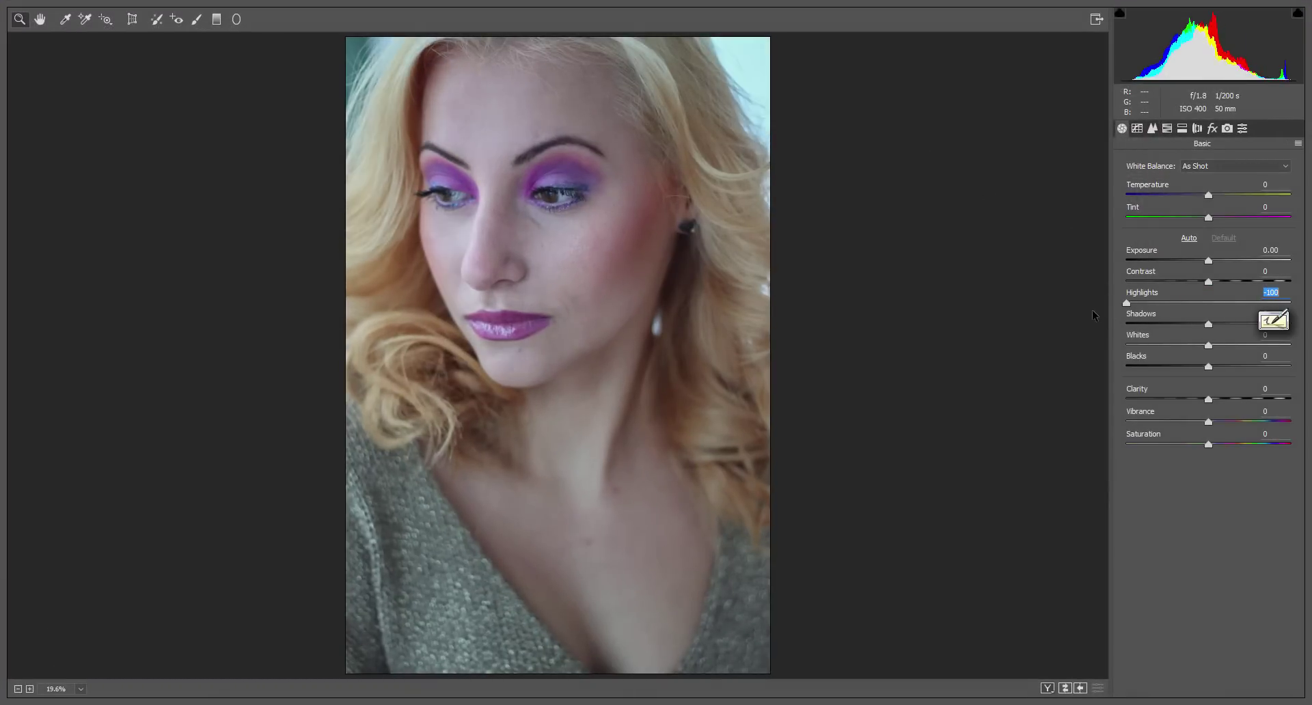
pyautogui.moveTo(1208, 324); pyautogui.dragTo(1292, 324)
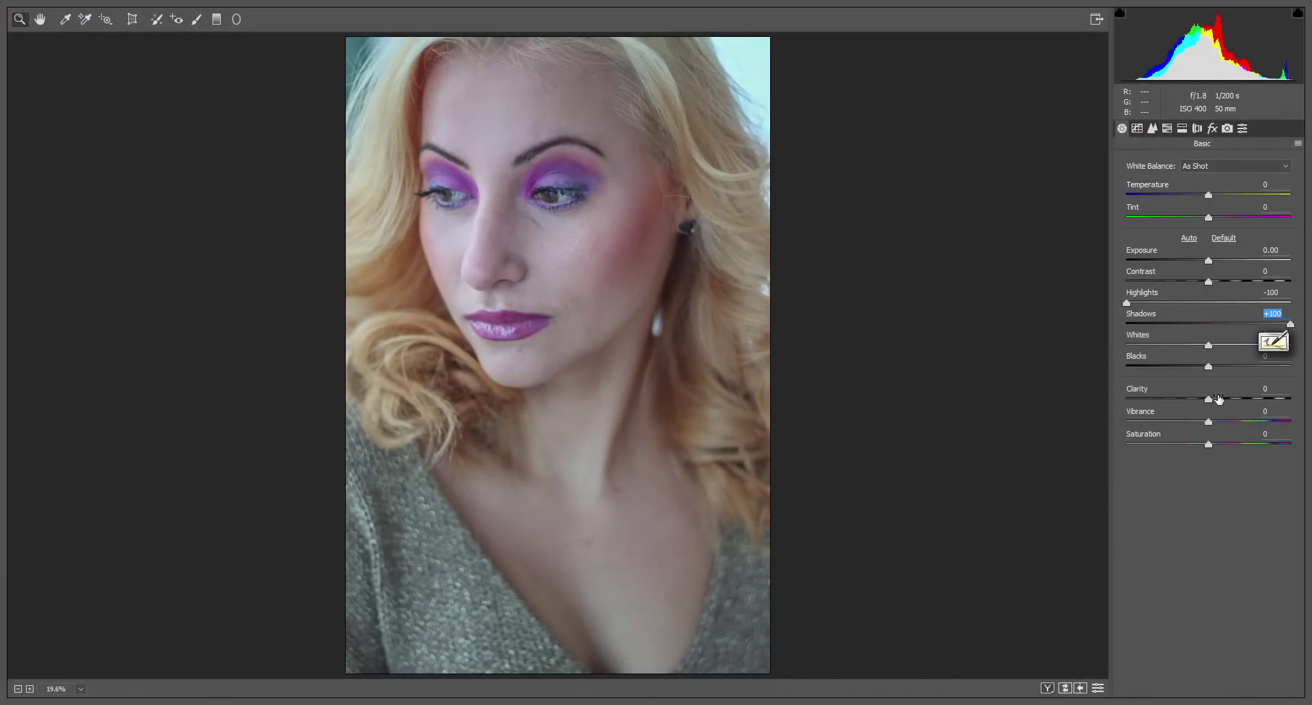
pyautogui.moveTo(1226, 400); pyautogui.dragTo(1289, 402)
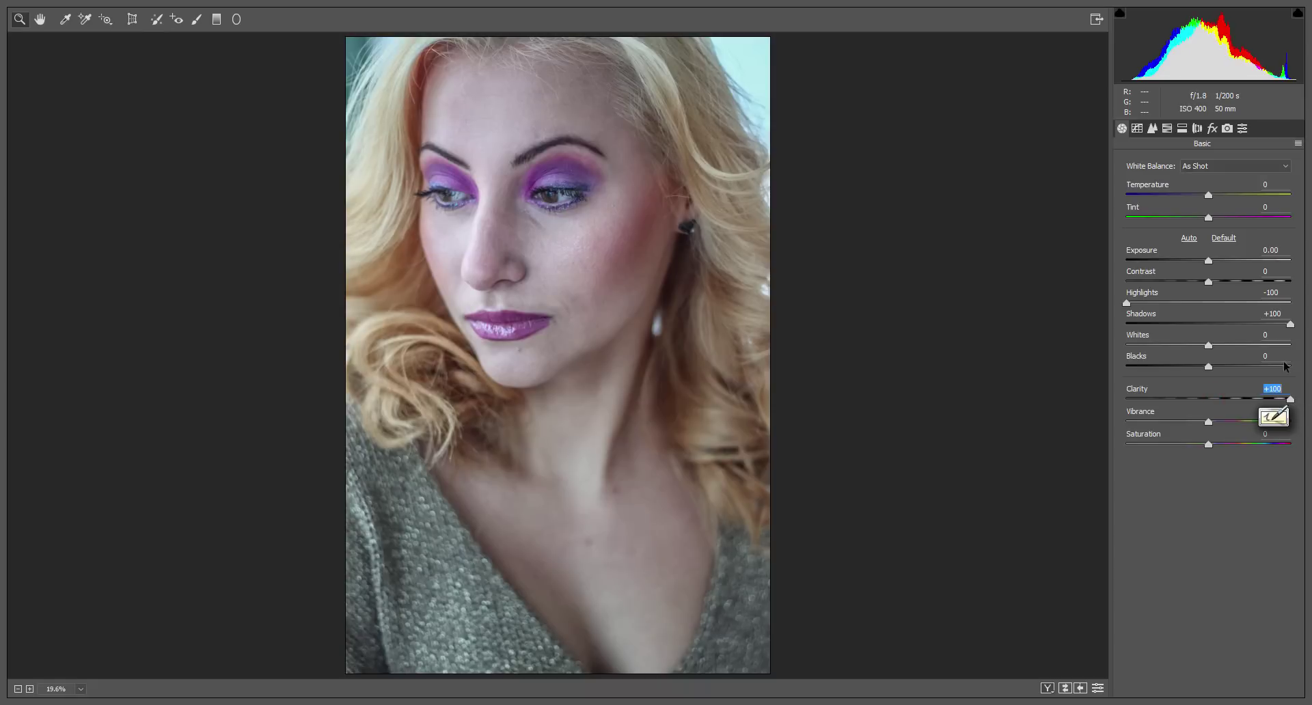
# - Max out Luminance and Color noise reduction at 100, and lower their detail sliders
pyautogui.click(1153, 128)
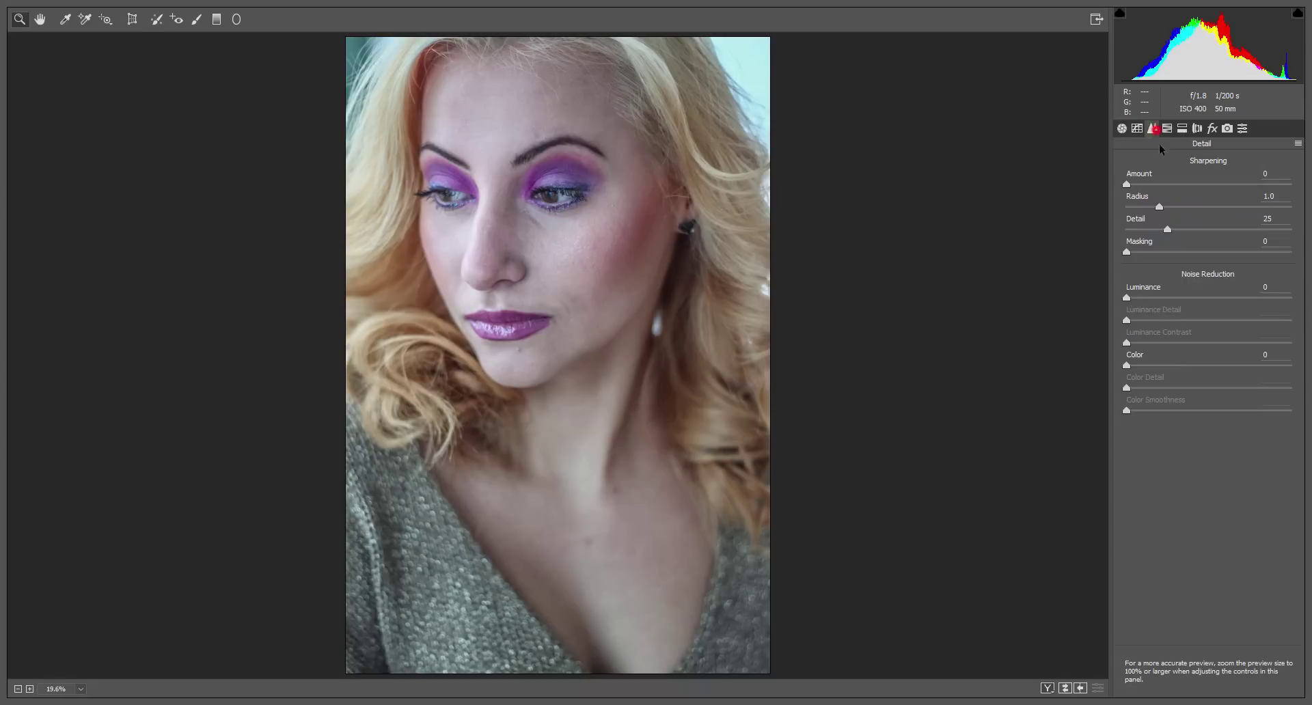
pyautogui.moveTo(1132, 300); pyautogui.dragTo(1309, 291)
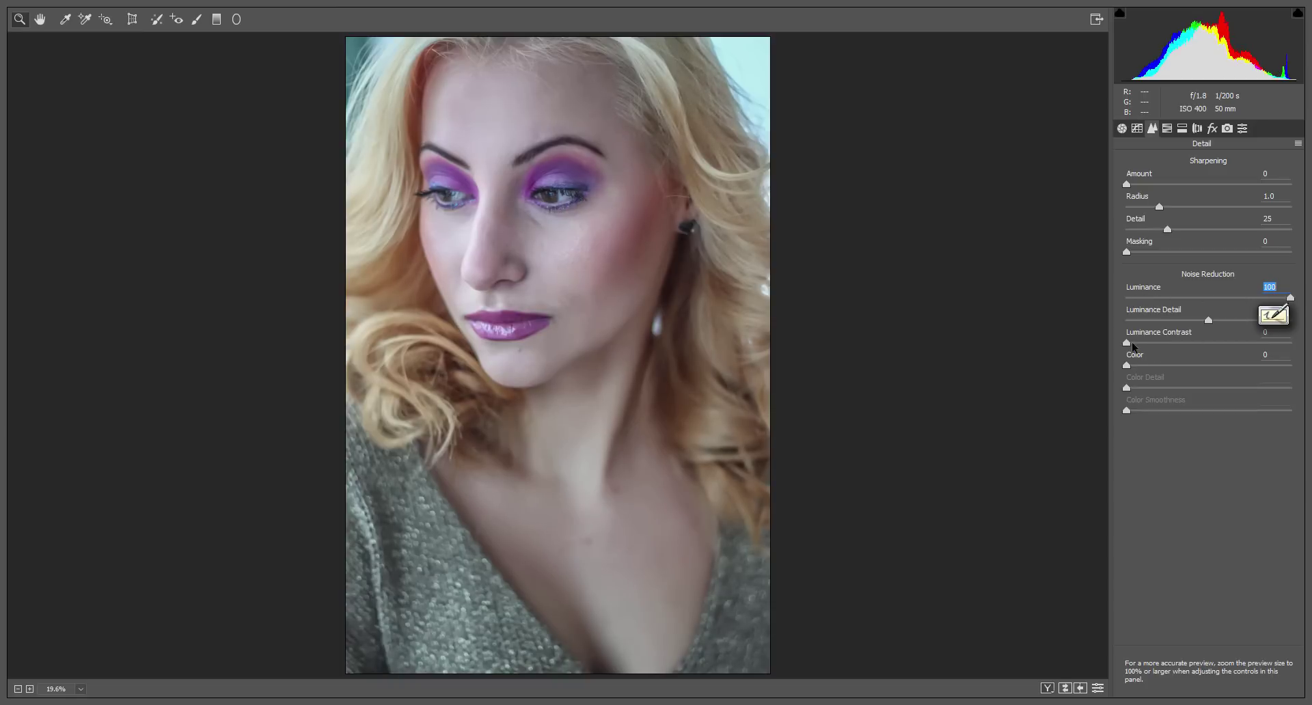
pyautogui.moveTo(1126, 365); pyautogui.dragTo(1304, 362)
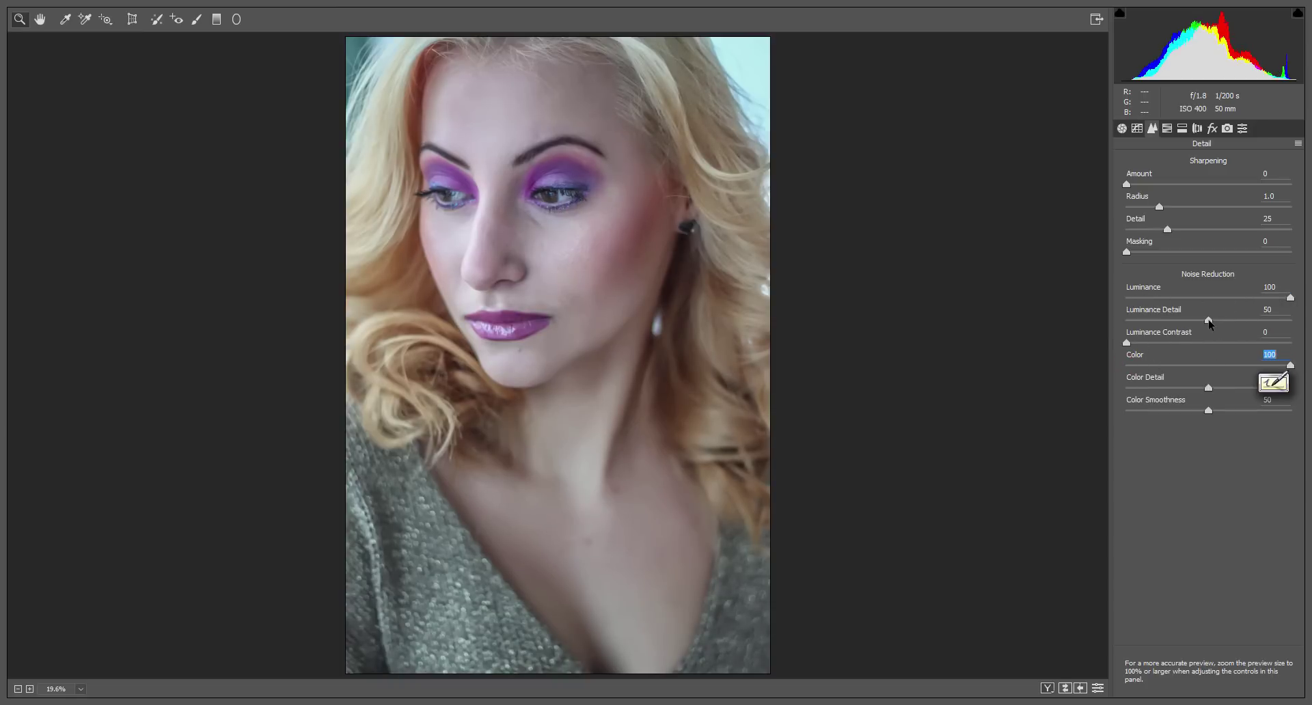
pyautogui.moveTo(1208, 320)
pyautogui.mouseDown()
pyautogui.moveTo(1118, 328)
pyautogui.moveTo(1248, 338)
pyautogui.moveTo(1175, 333)
pyautogui.mouseUp()
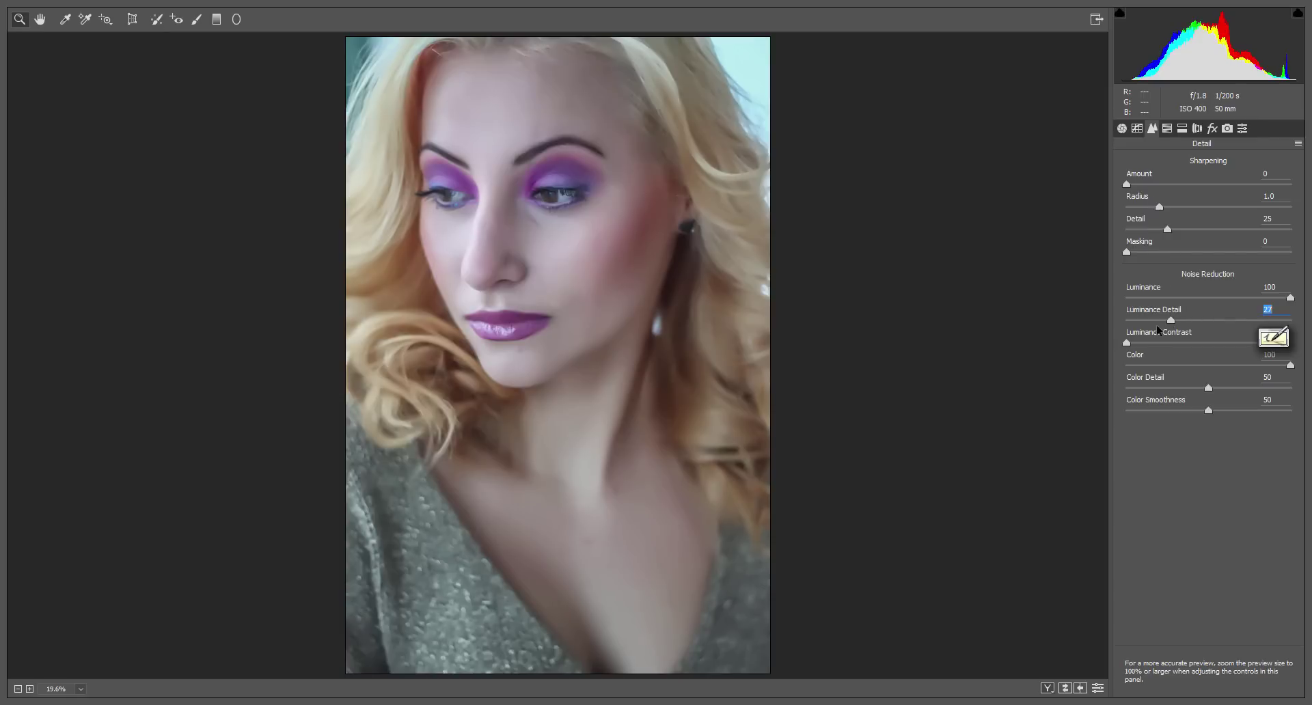
pyautogui.moveTo(1208, 387)
pyautogui.mouseDown()
pyautogui.moveTo(1126, 391)
pyautogui.moveTo(1223, 401)
pyautogui.moveTo(1238, 390)
pyautogui.moveTo(1152, 411)
pyautogui.mouseUp()
pyautogui.moveTo(1238, 387); pyautogui.dragTo(1161, 388)
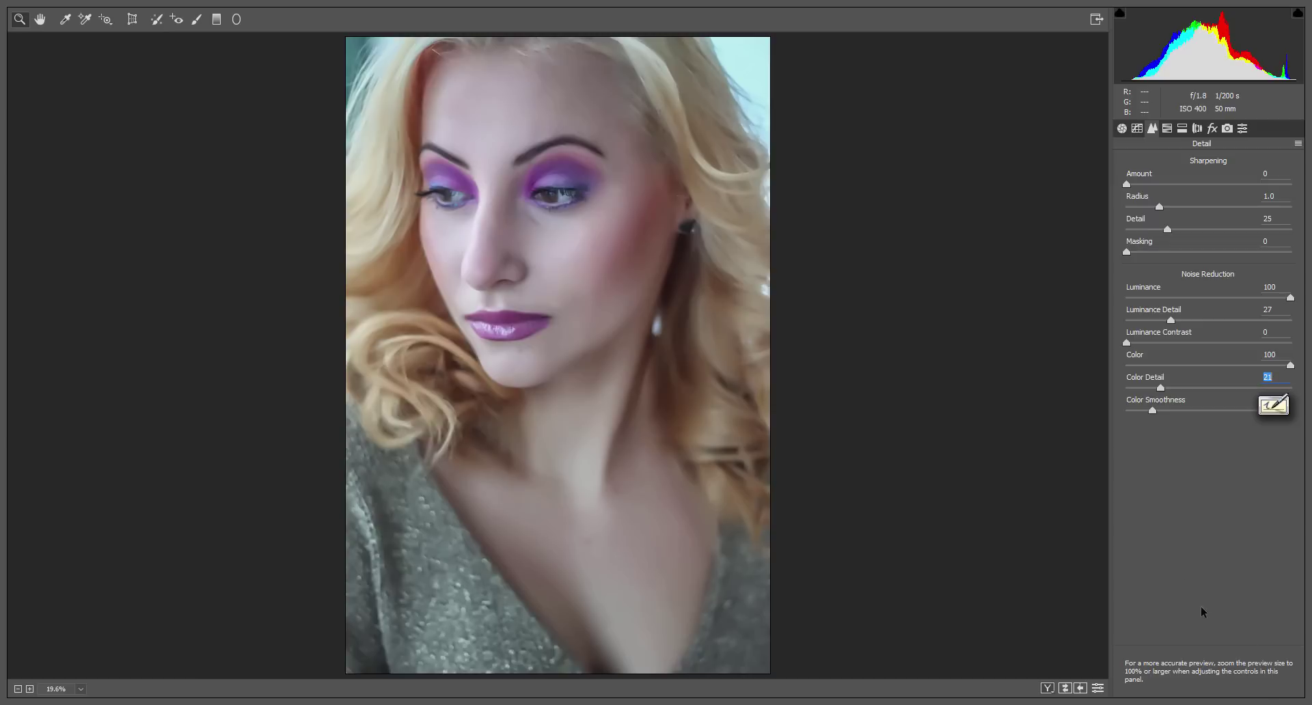
# - Raise Whites to +27, lower Exposure to -0.30, and apply the Camera Raw pass
pyautogui.click(1122, 129)
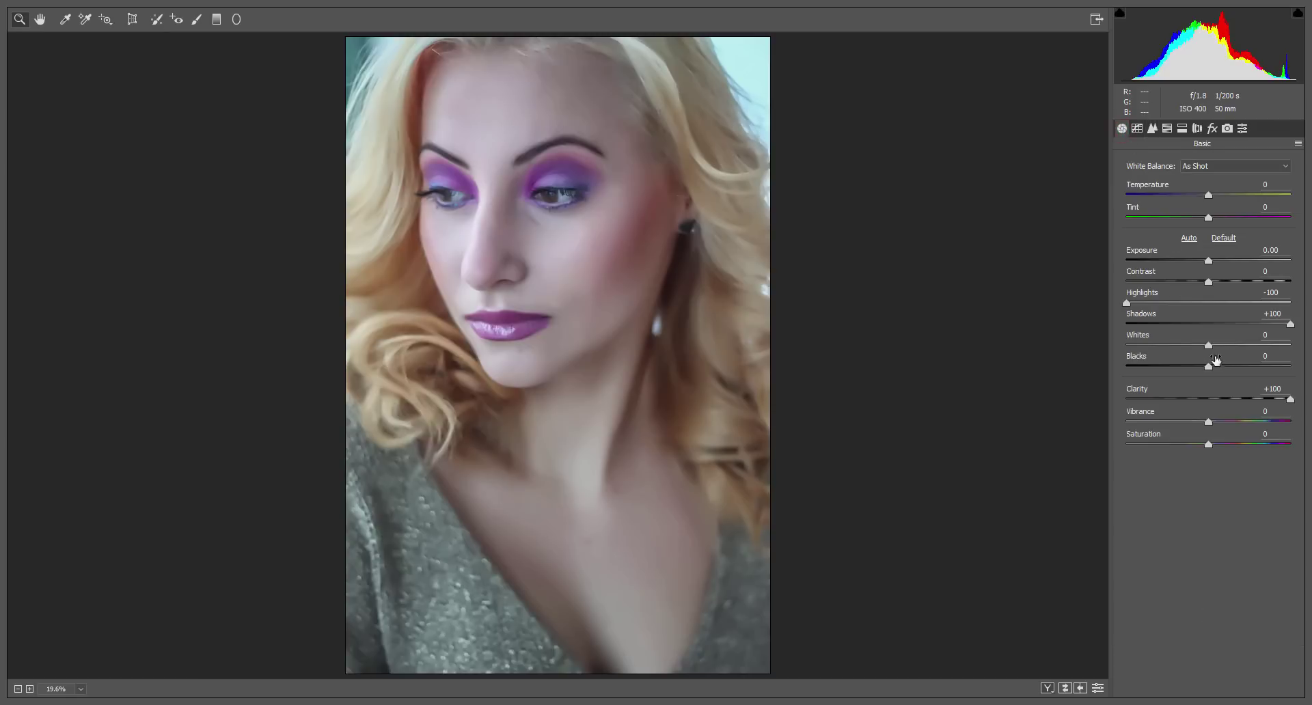
pyautogui.moveTo(1214, 347); pyautogui.dragTo(1237, 346)
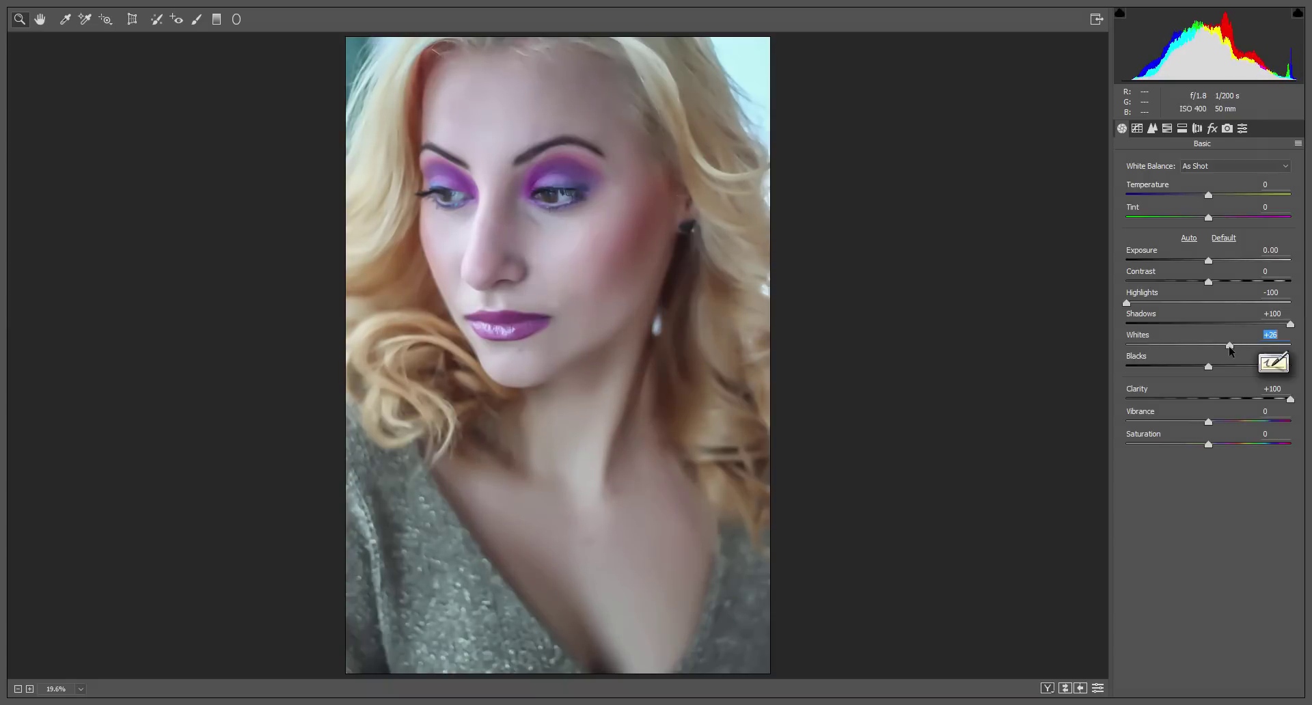
pyautogui.moveTo(1209, 260); pyautogui.dragTo(1204, 260)
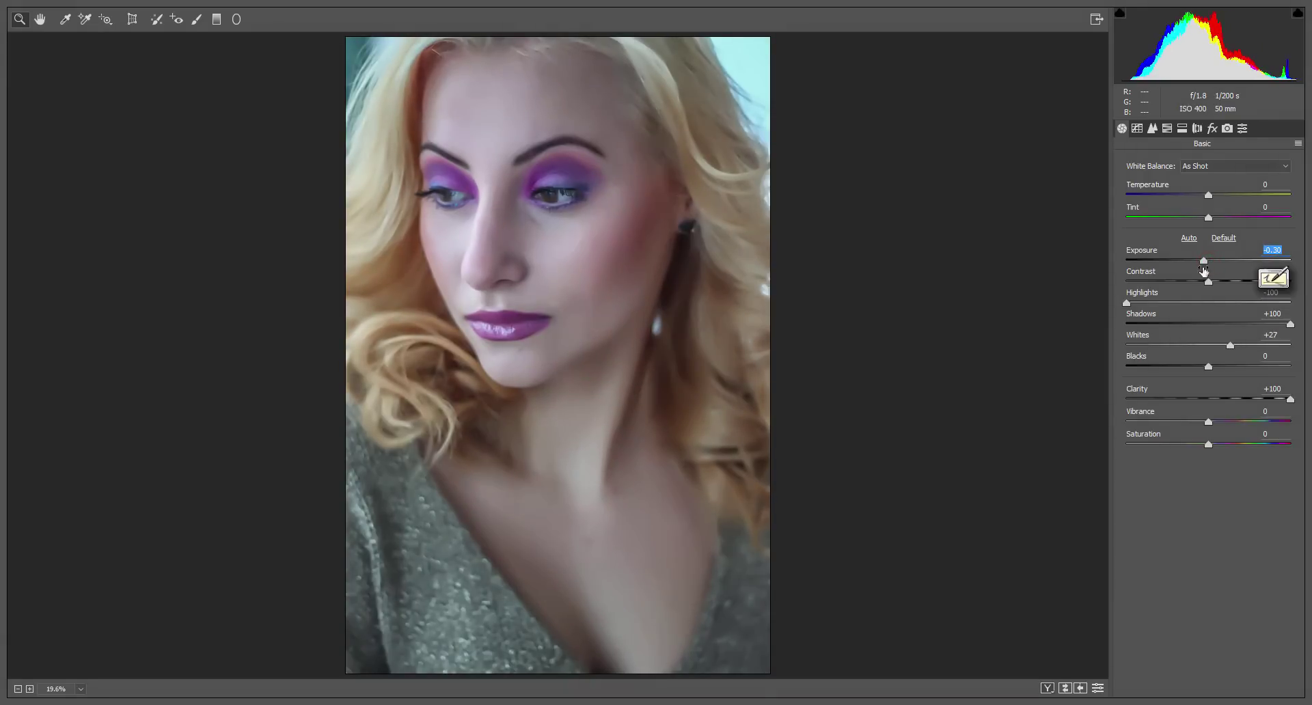
pyautogui.press('Return')
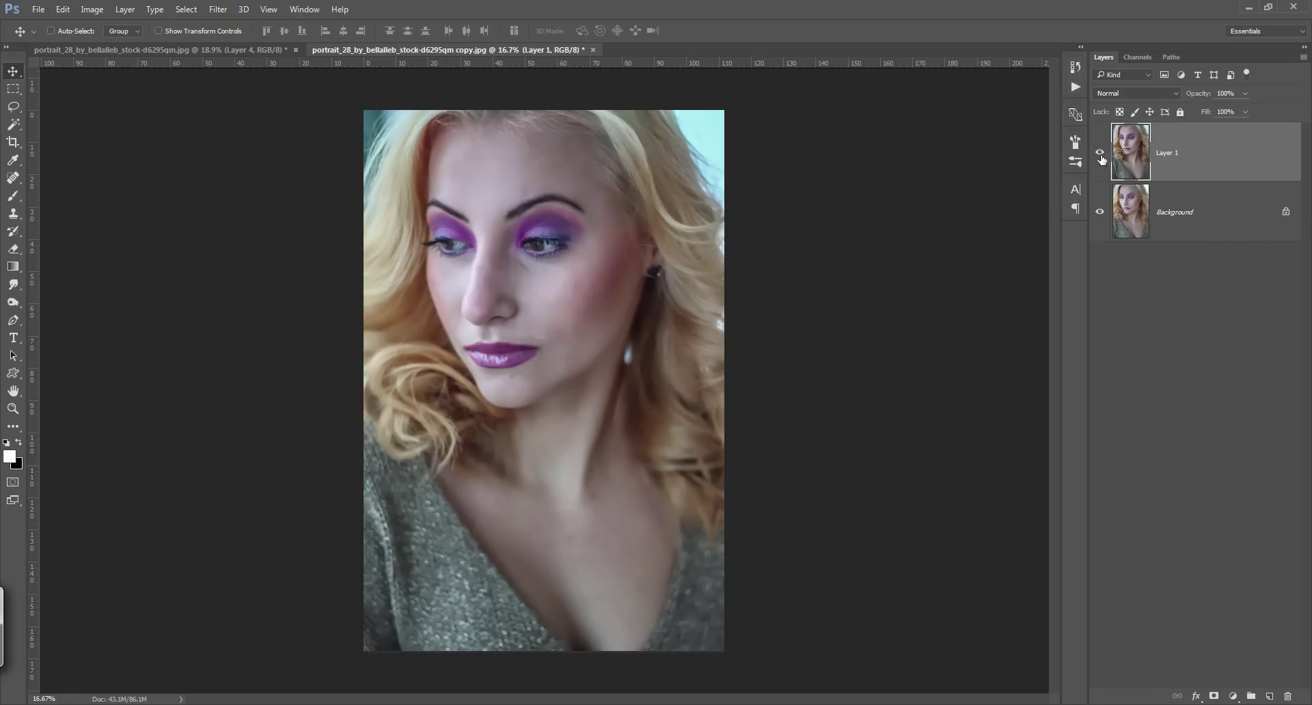
# - Hide Layer 1 and duplicate the Background into a Background copy layer
pyautogui.scroll(5, 550, 283)
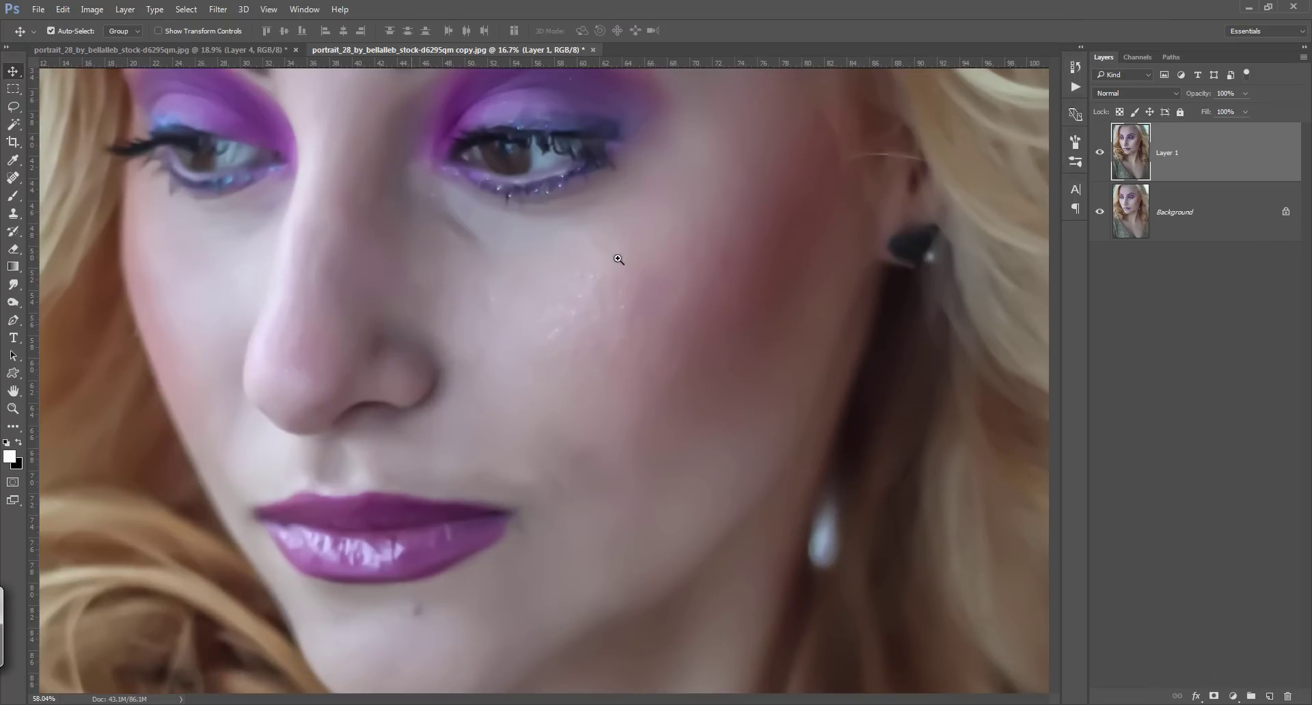
pyautogui.click(1100, 153)
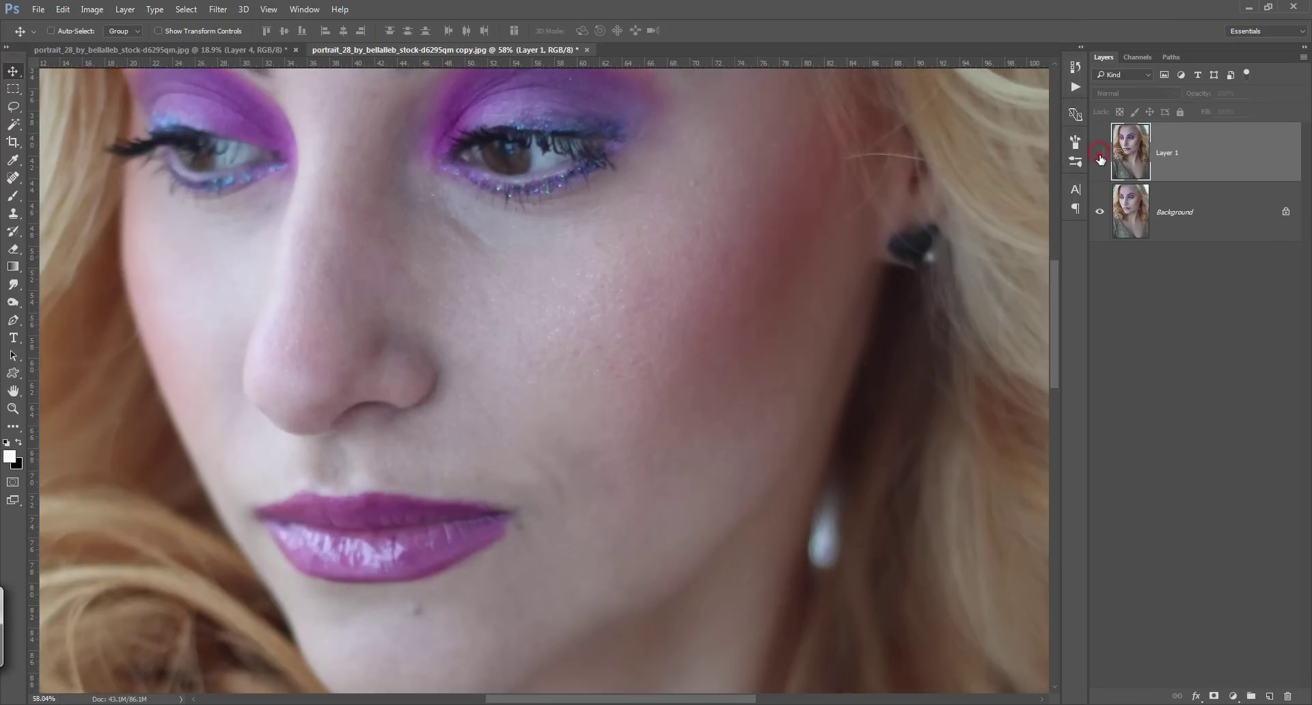
pyautogui.click(1139, 216)
pyautogui.click(1100, 153)
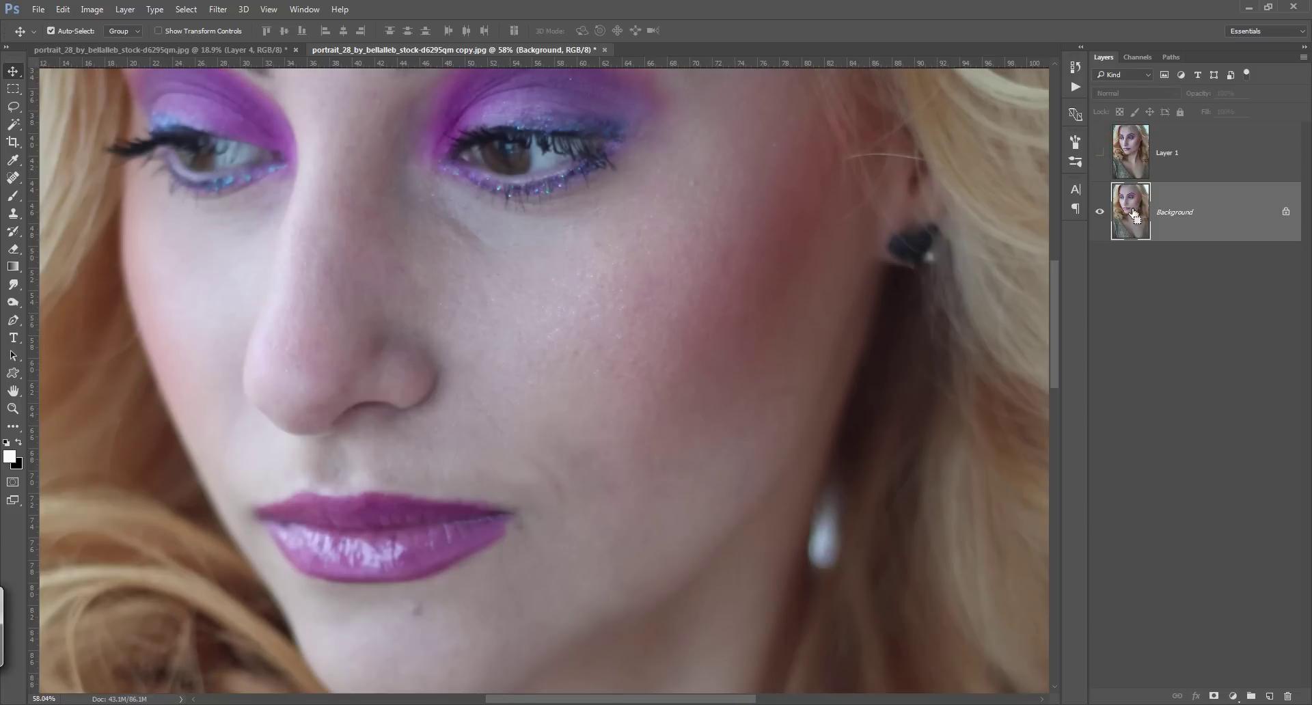
pyautogui.hotkey('ctrl', 'j')
pyautogui.click(218, 9)
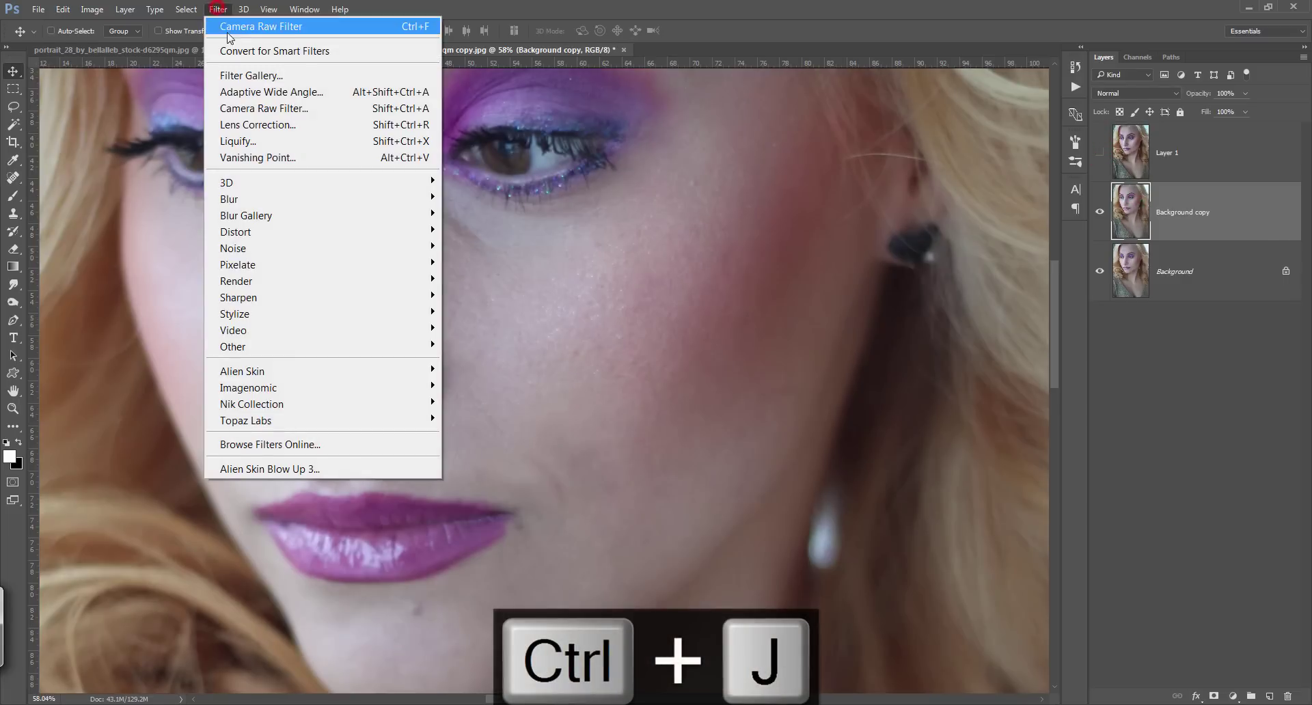
# - Apply Camera Raw to Background copy with Highlights -100, Clarity +65 and Sharpening Amount 29
pyautogui.click(274, 110)
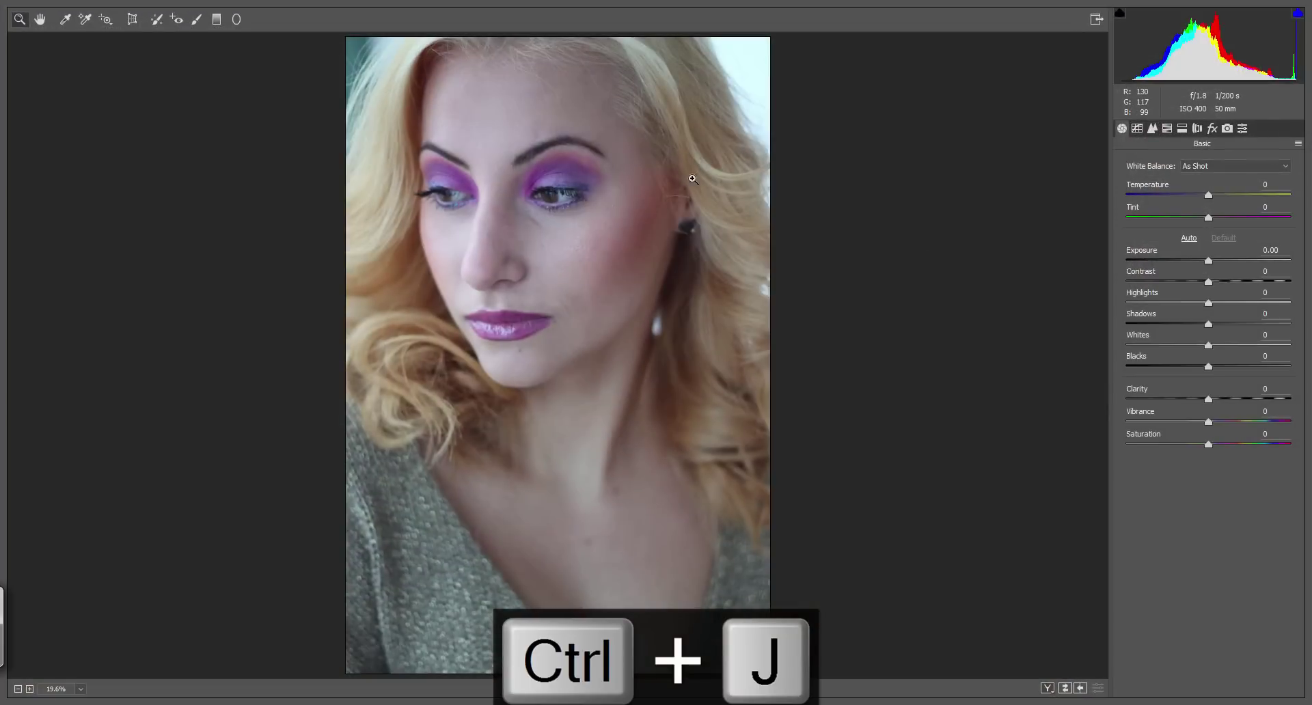
pyautogui.click(1209, 302)
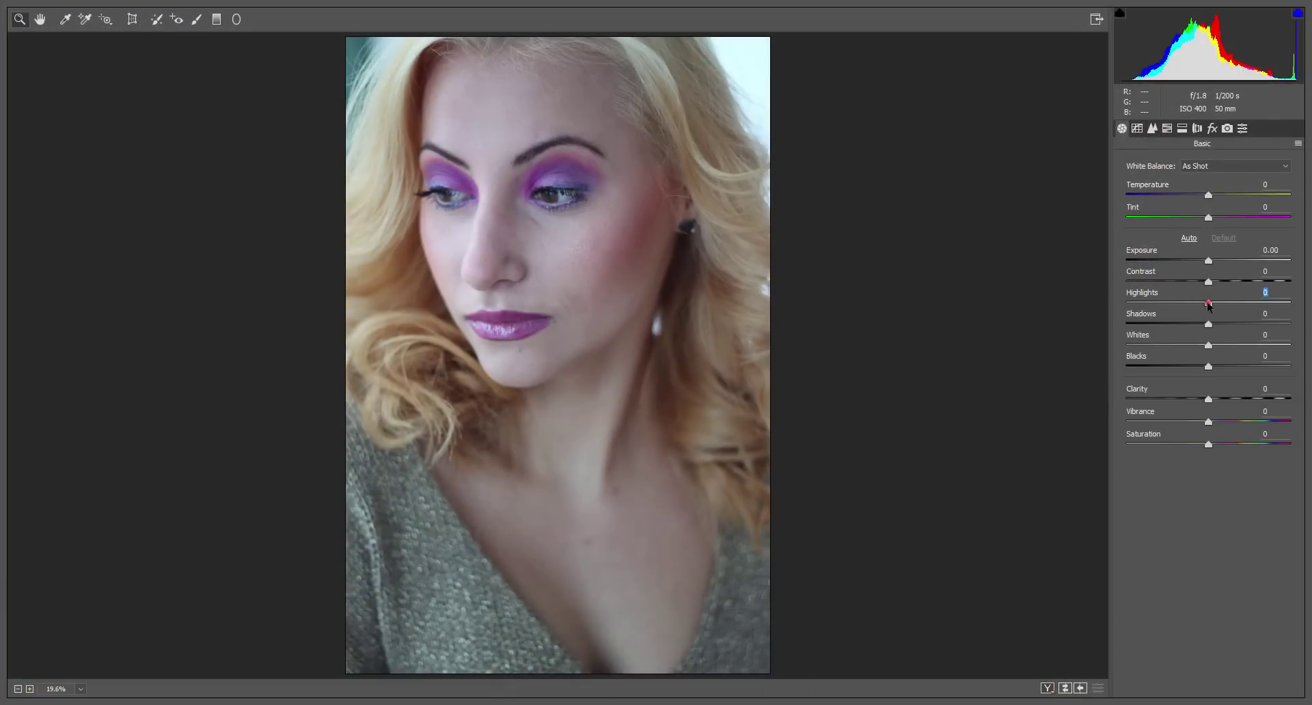
pyautogui.moveTo(1209, 303); pyautogui.dragTo(1125, 303)
pyautogui.moveTo(1209, 399)
pyautogui.mouseDown()
pyautogui.moveTo(1307, 400)
pyautogui.moveTo(1203, 401)
pyautogui.moveTo(1244, 401)
pyautogui.mouseUp()
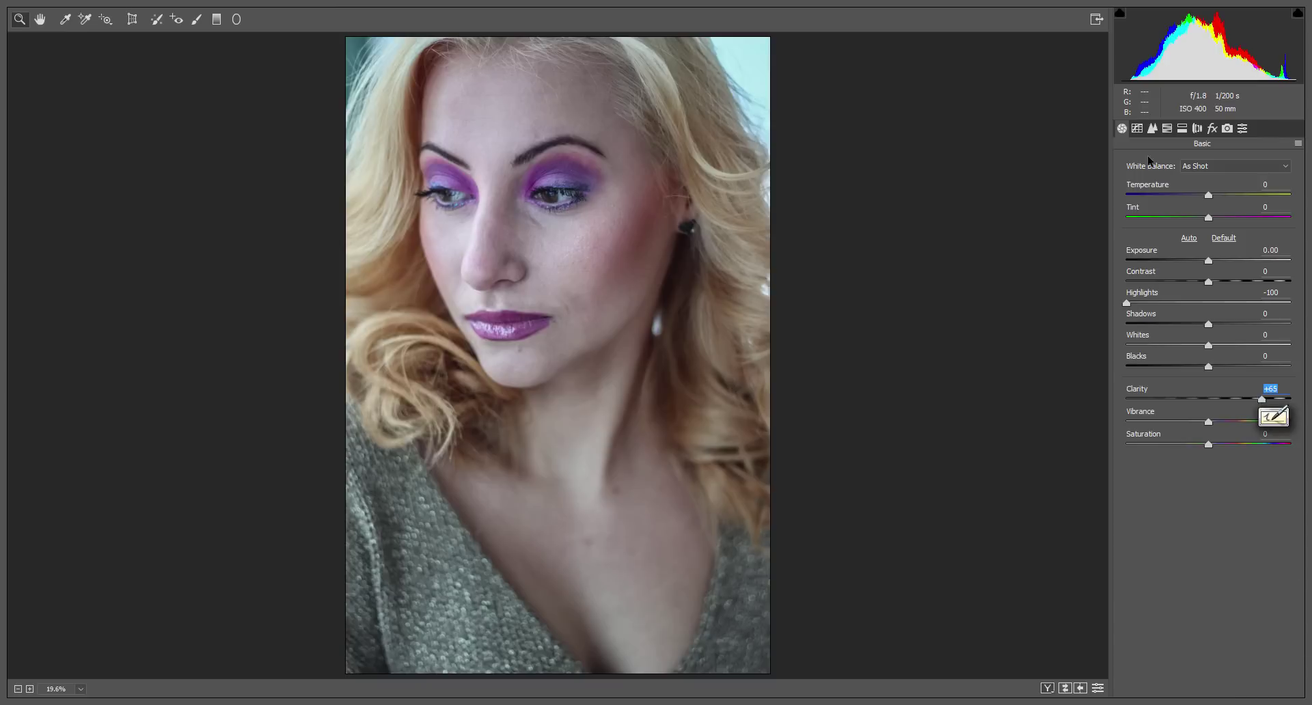
pyautogui.click(1154, 129)
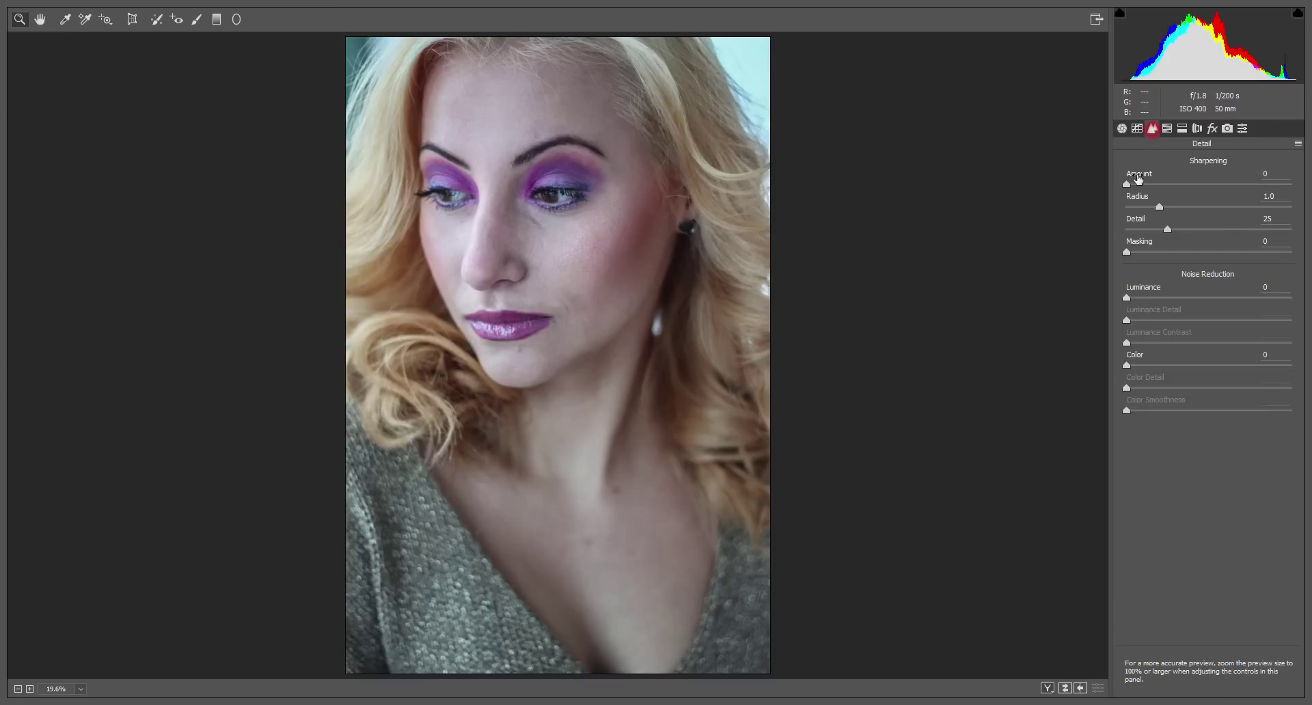
pyautogui.moveTo(1127, 184); pyautogui.dragTo(1159, 189)
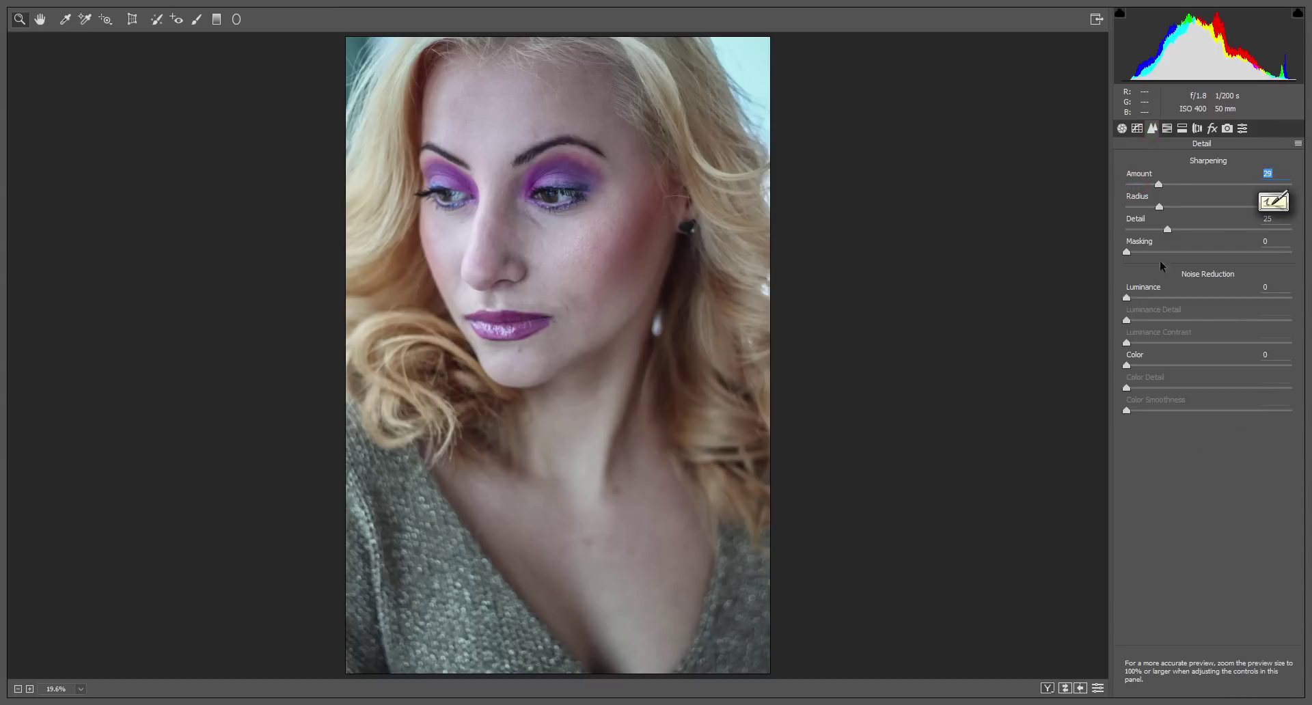
pyautogui.press('Return')
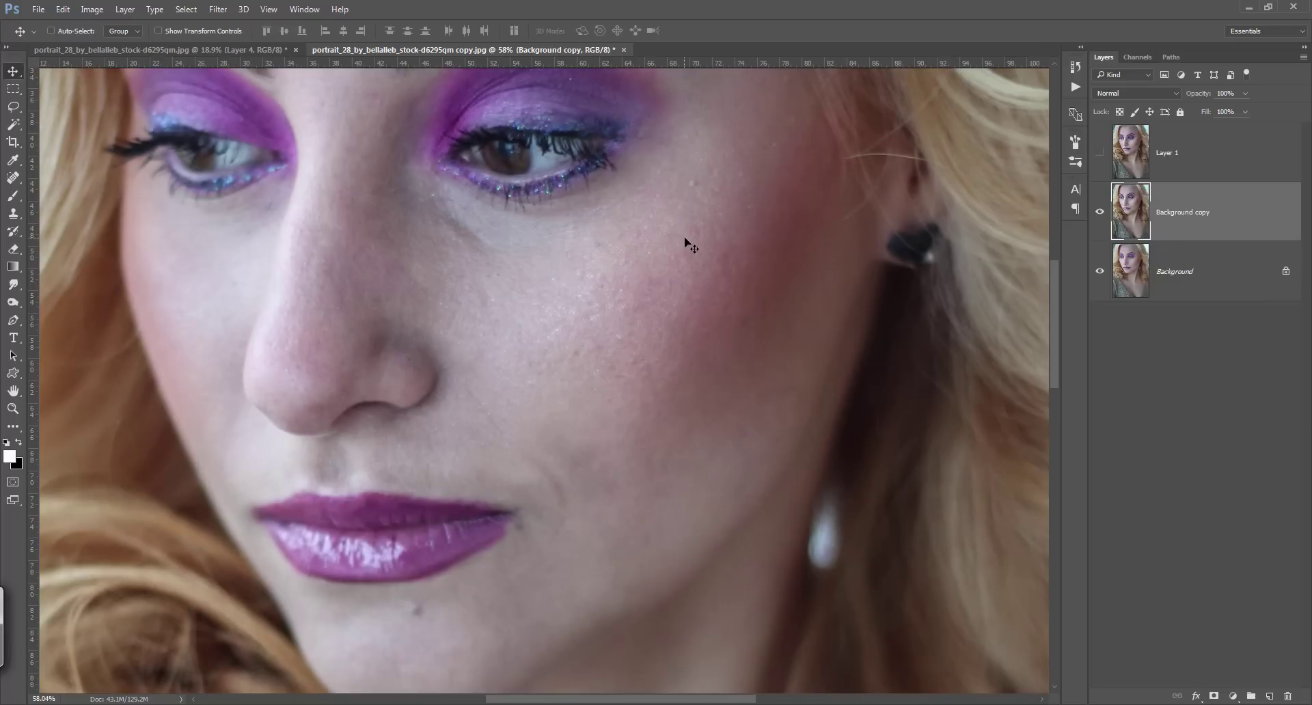
# - Show and select Layer 1, fit the portrait on screen, and pick the History Brush
pyautogui.click(1099, 152)
pyautogui.hotkey('alt', ']')
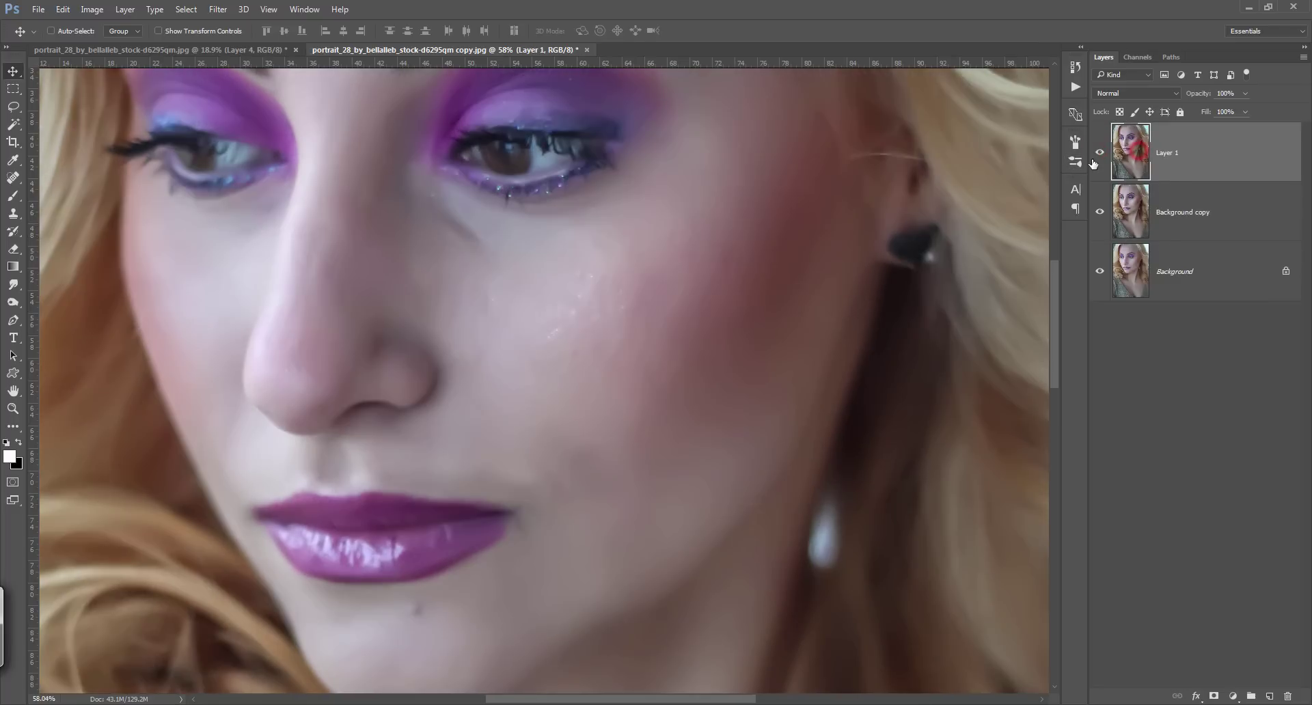
pyautogui.hotkey('ctrl', '0')
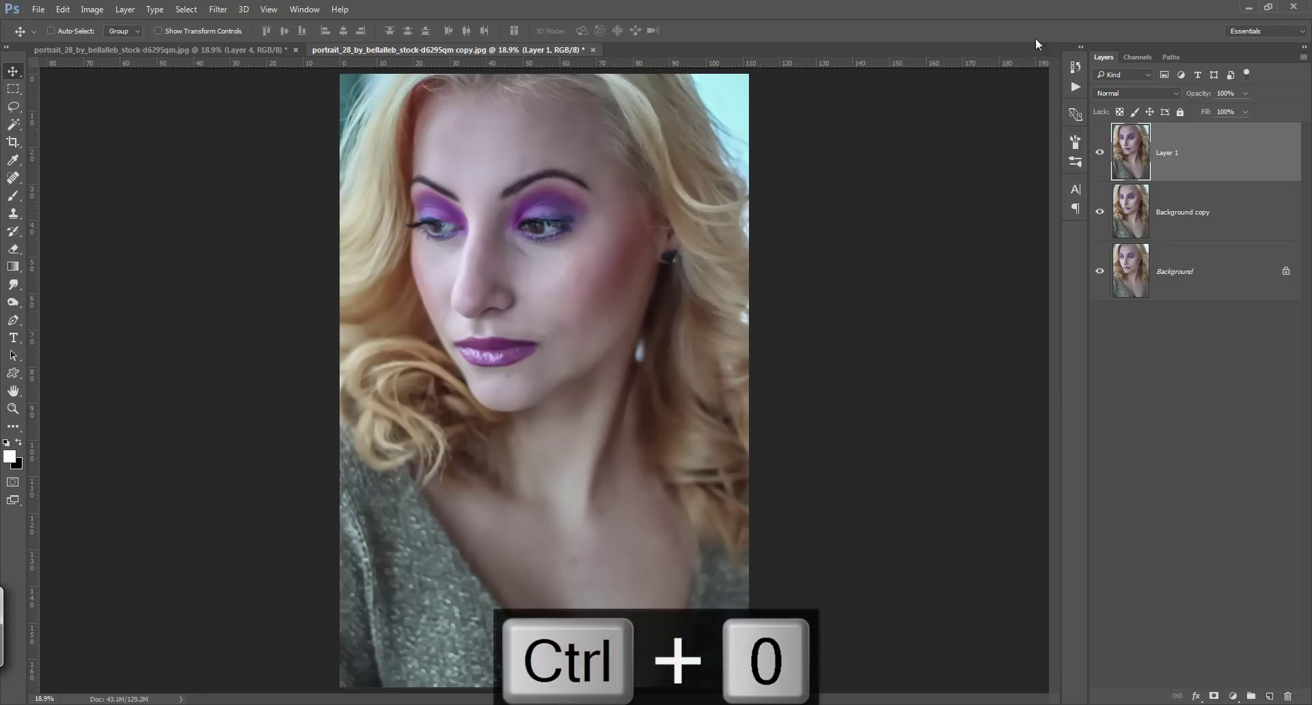
pyautogui.click(17, 234)
pyautogui.click(77, 231)
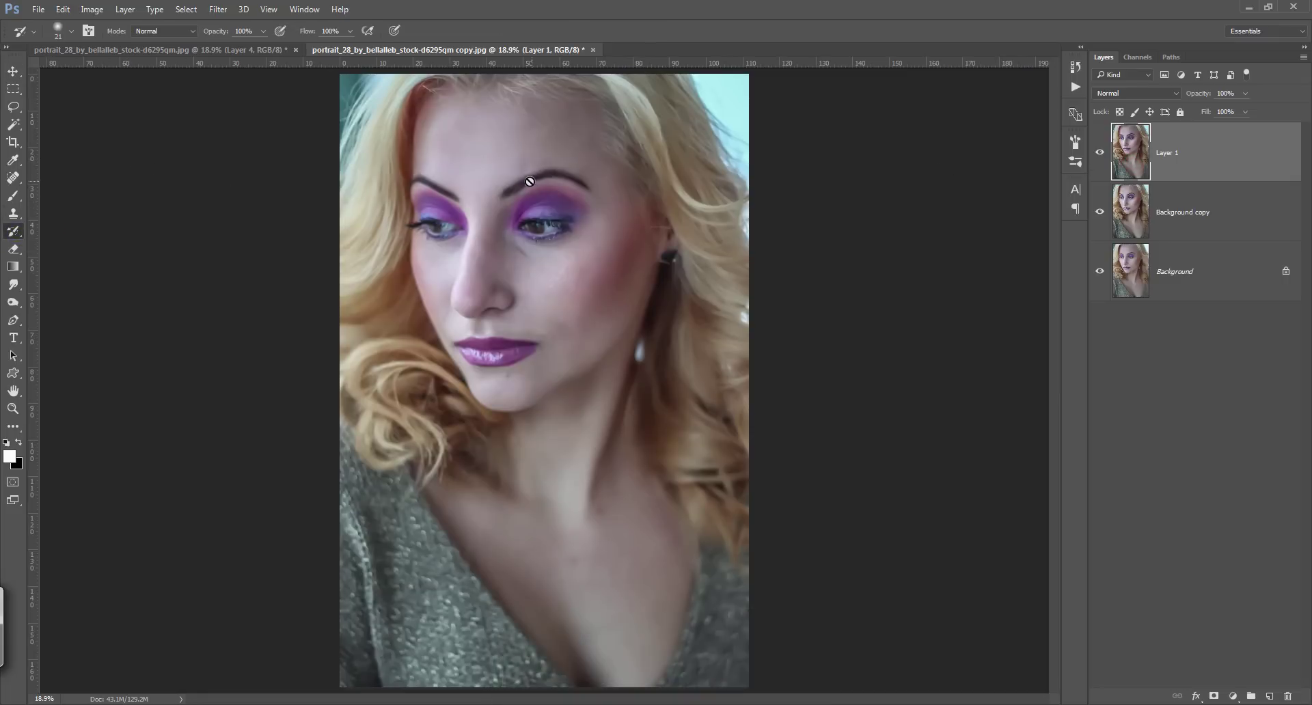
# - Switch to the Mixer Brush with a soft round tip
pyautogui.click(15, 235)
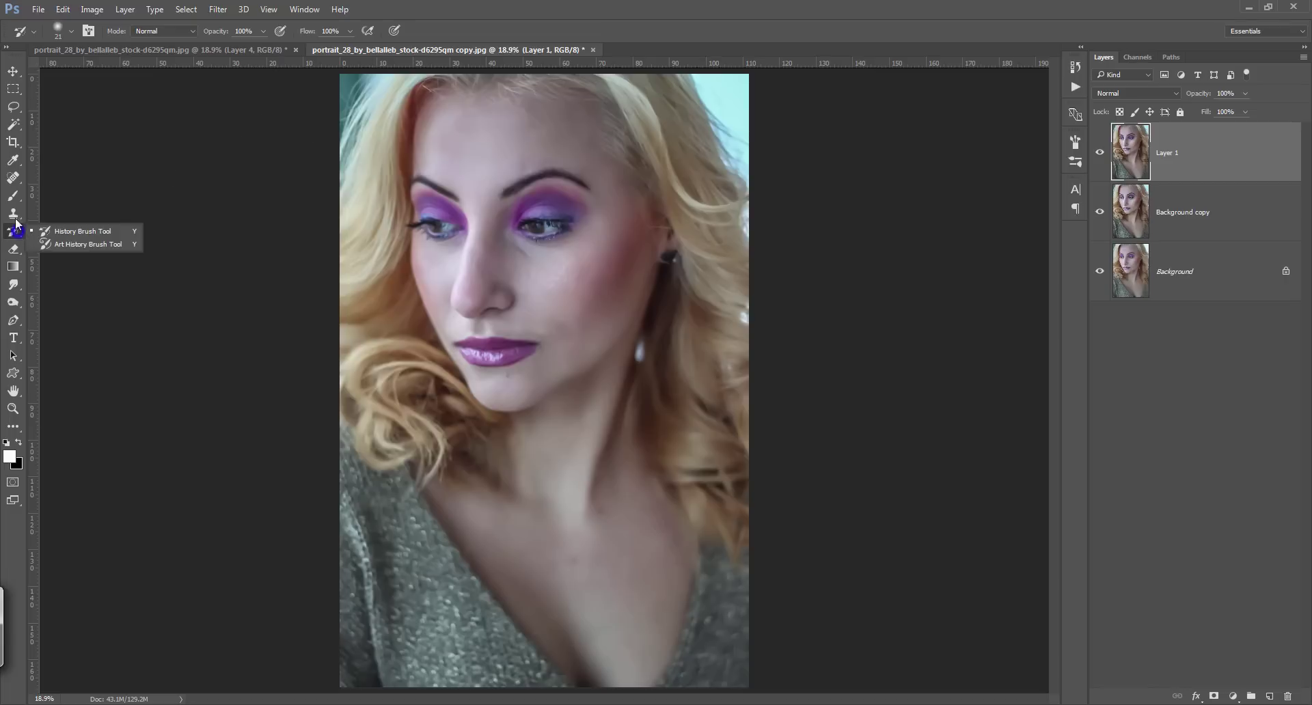
pyautogui.click(13, 196)
pyautogui.click(83, 233)
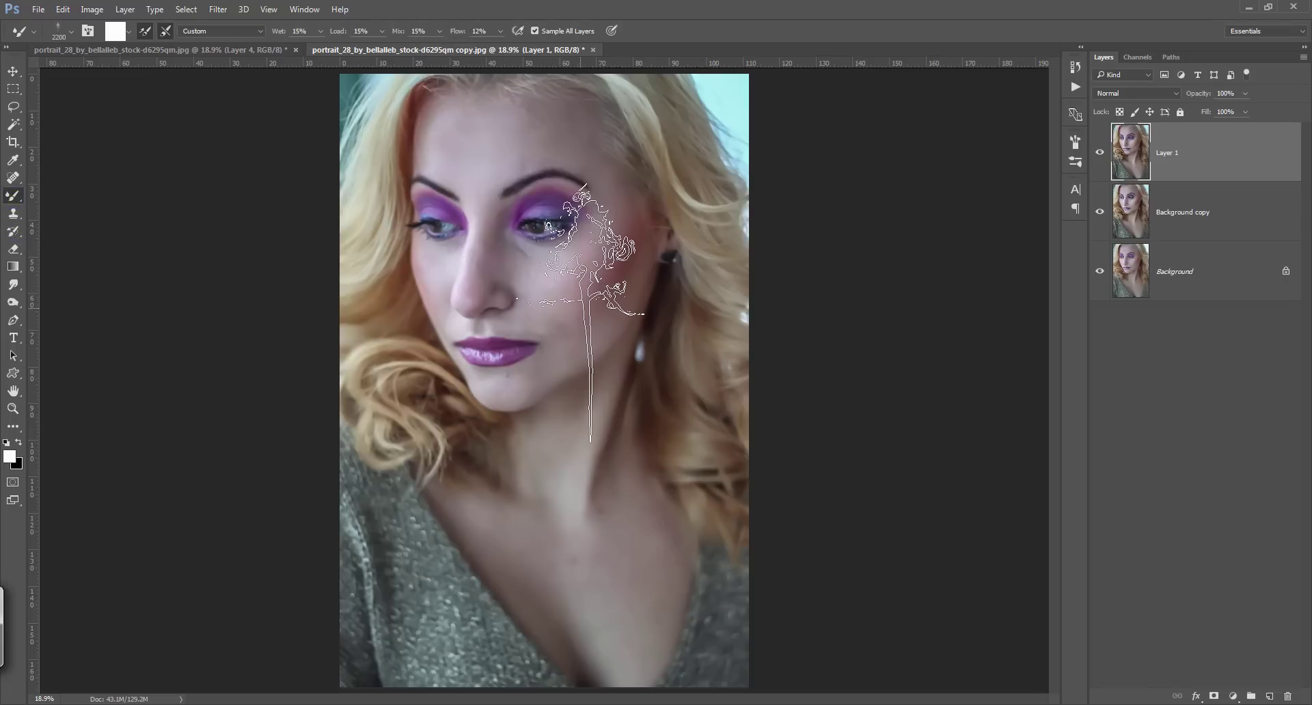
pyautogui.press(',')
pyautogui.rightClick(458, 195)
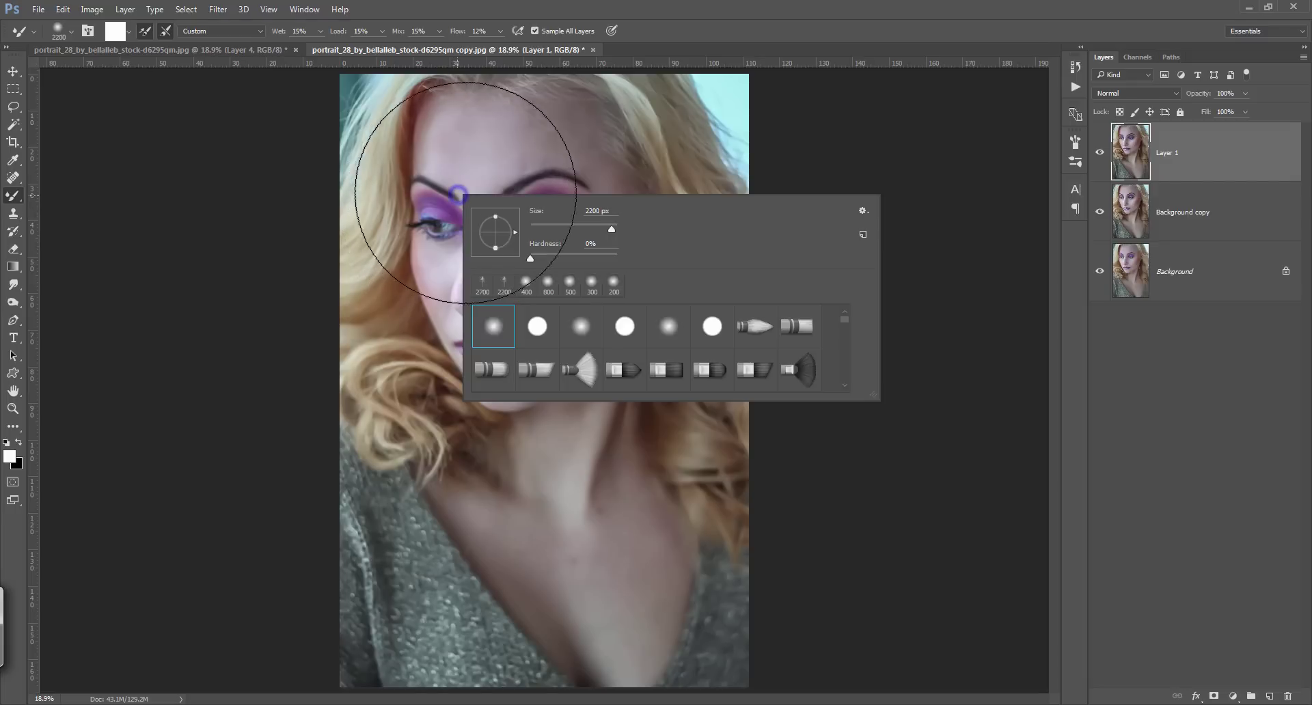
pyautogui.click(630, 38)
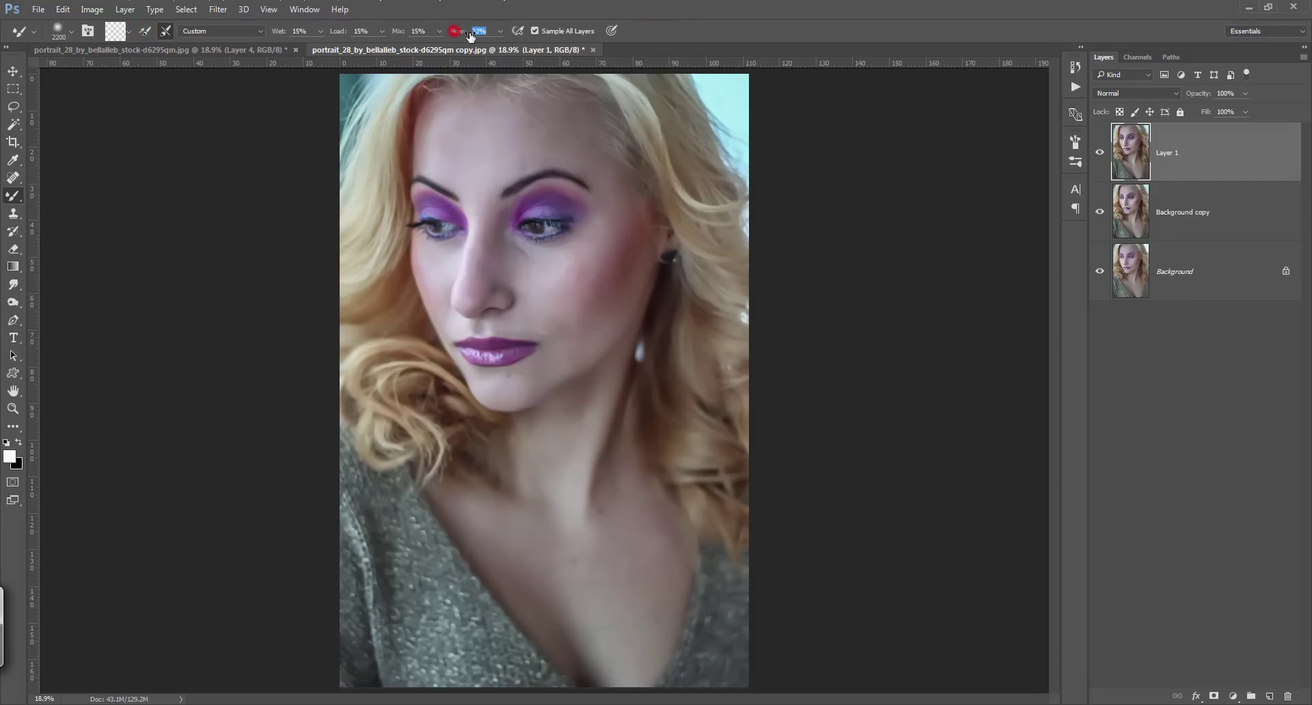
# - Blend the forehead skin with small mixer-brush dabs across centre, left and lower areas
pyautogui.click(496, 115)
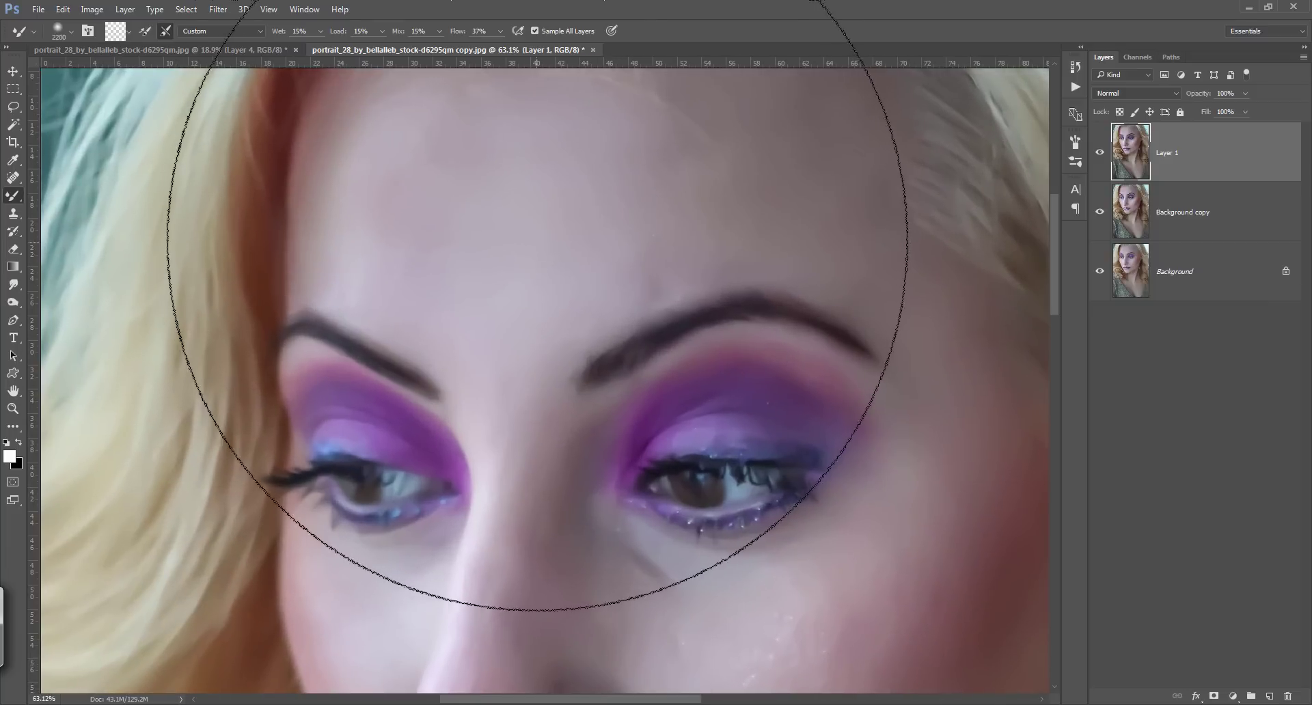
pyautogui.press('[')
pyautogui.press('[')
pyautogui.press('[')
pyautogui.press('[')
pyautogui.press('[')
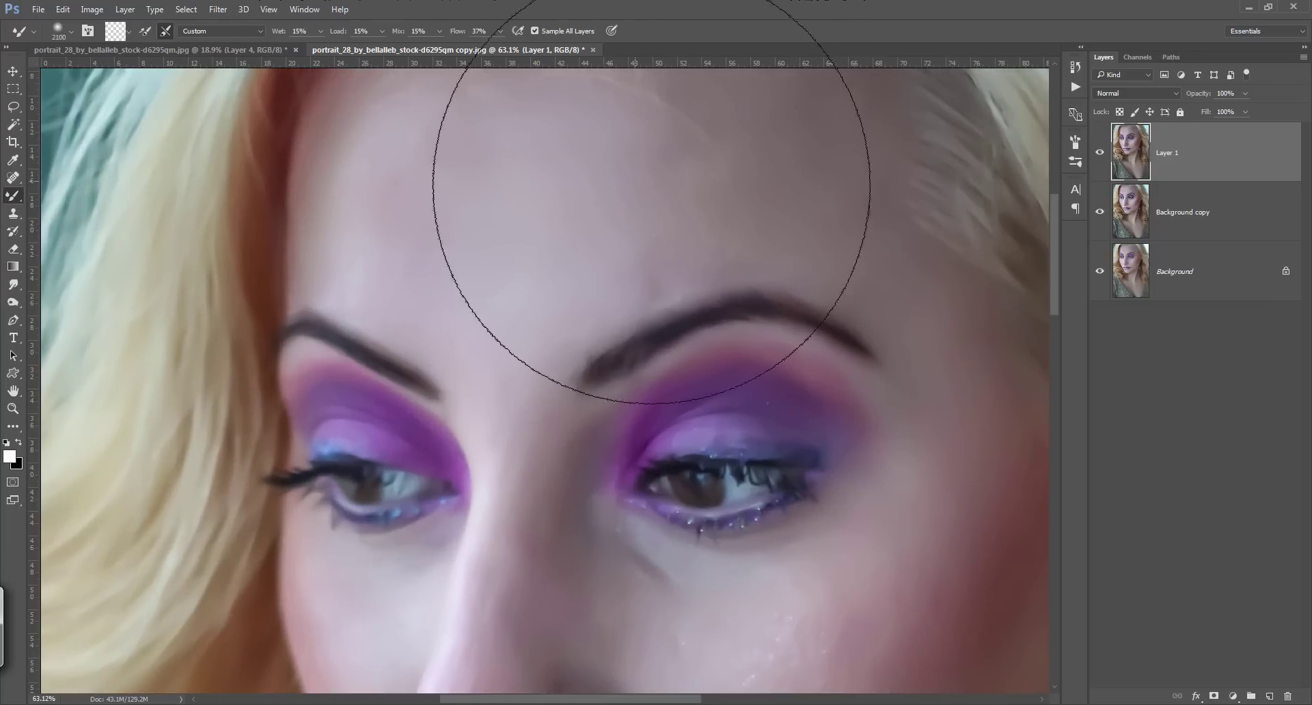
pyautogui.press('[')
pyautogui.press('[')
pyautogui.press('[')
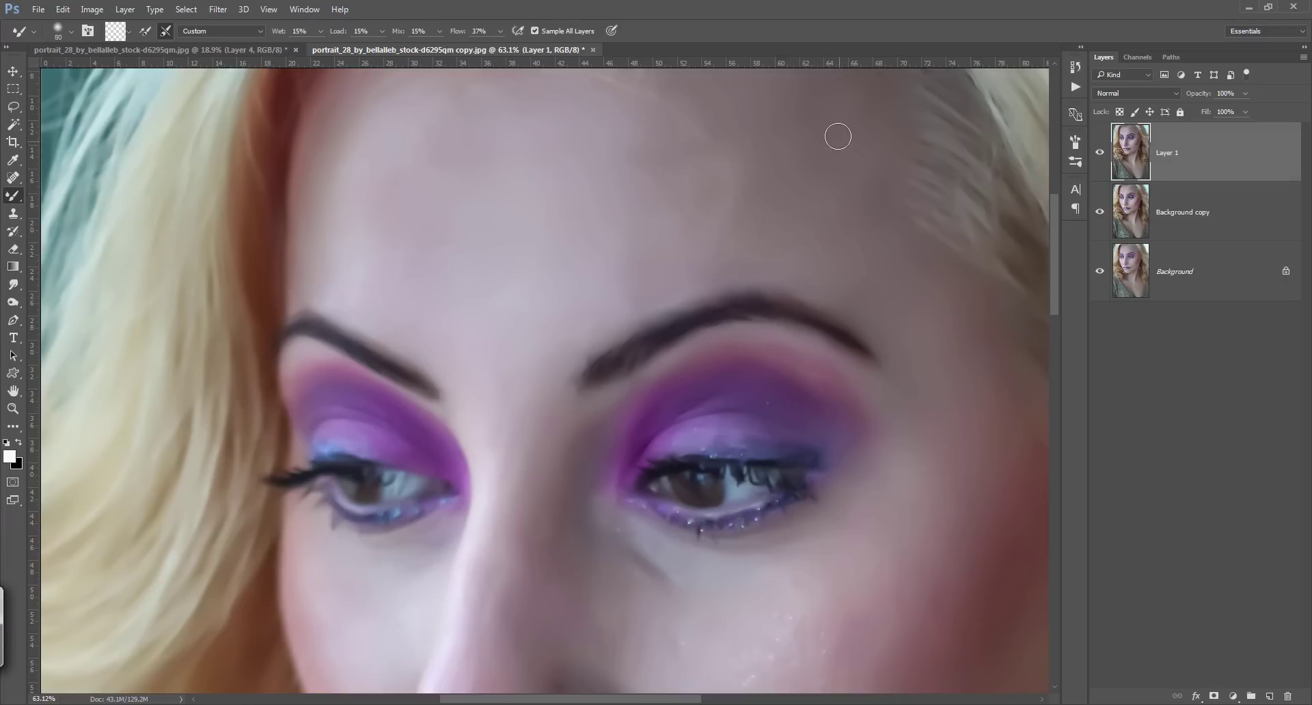
pyautogui.hotkey('ctrl', 'alt', 'z')
pyautogui.scroll(3, 750, 175)
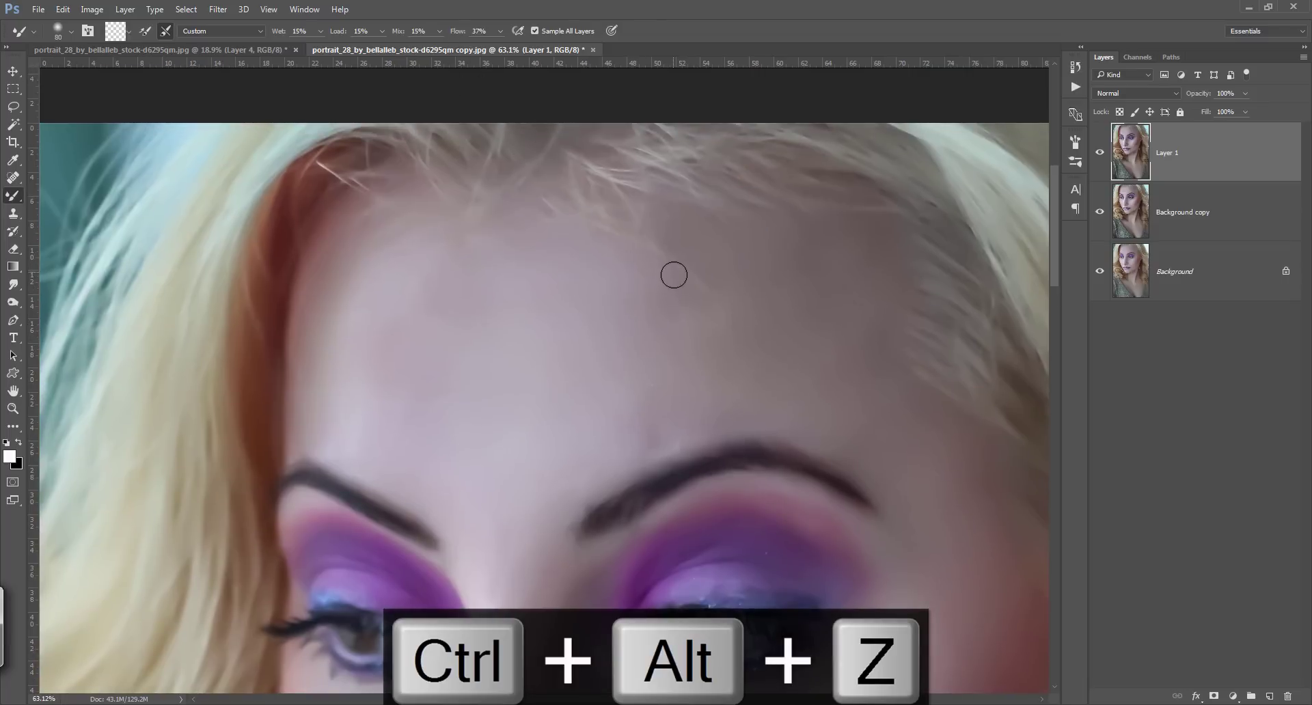
pyautogui.press(']')
pyautogui.press(']')
pyautogui.press(']')
pyautogui.press(']')
pyautogui.press(']')
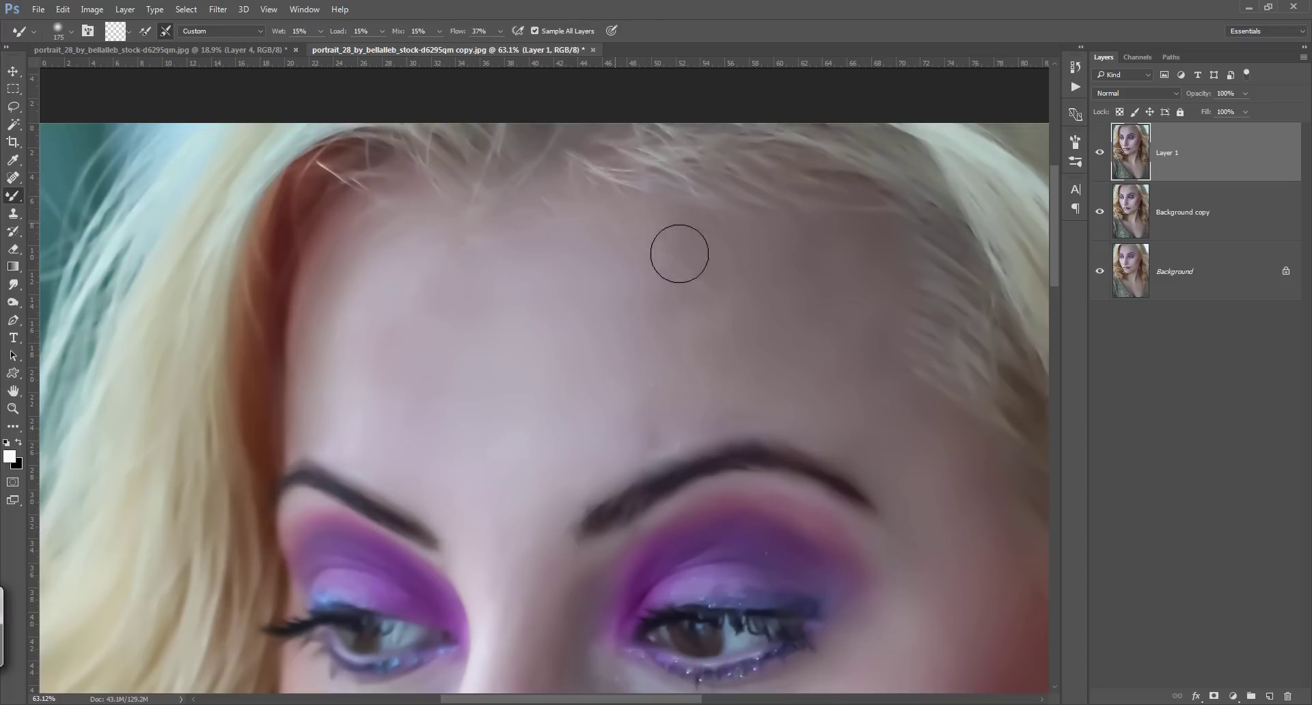
pyautogui.click(689, 267)
pyautogui.press(']')
pyautogui.press(']')
pyautogui.click(658, 403)
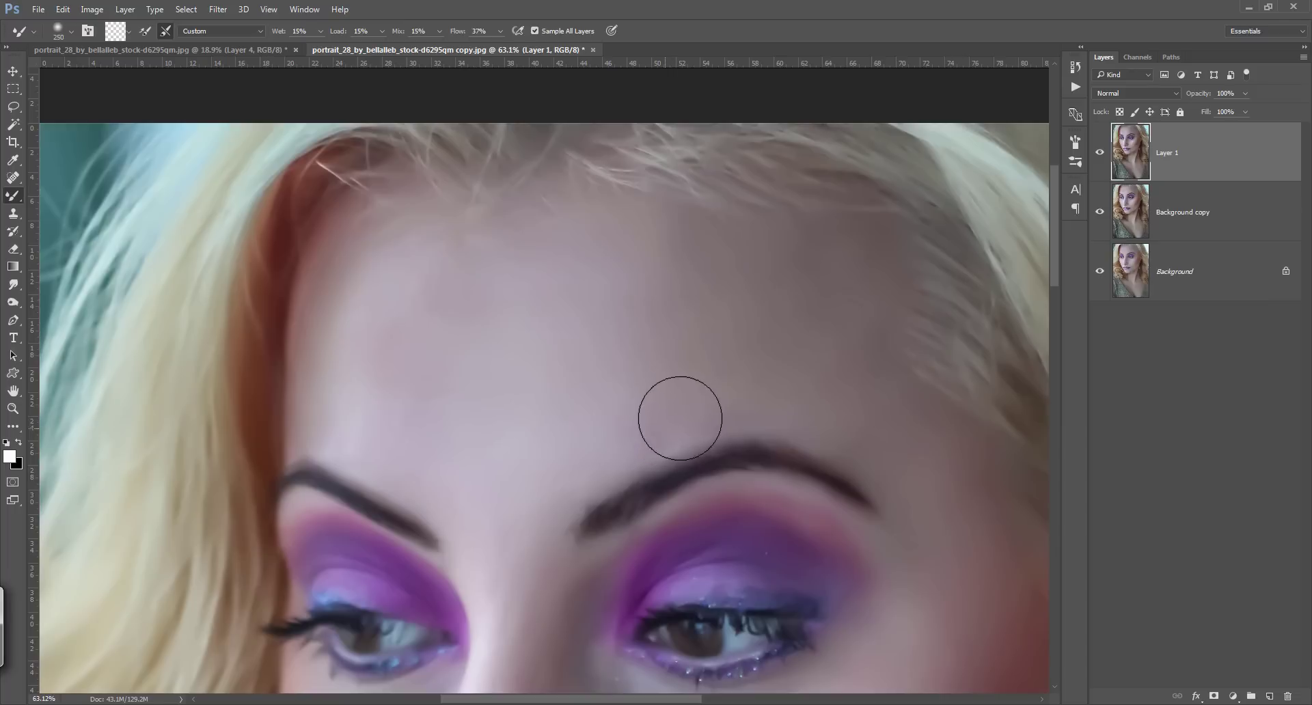
pyautogui.click(665, 354)
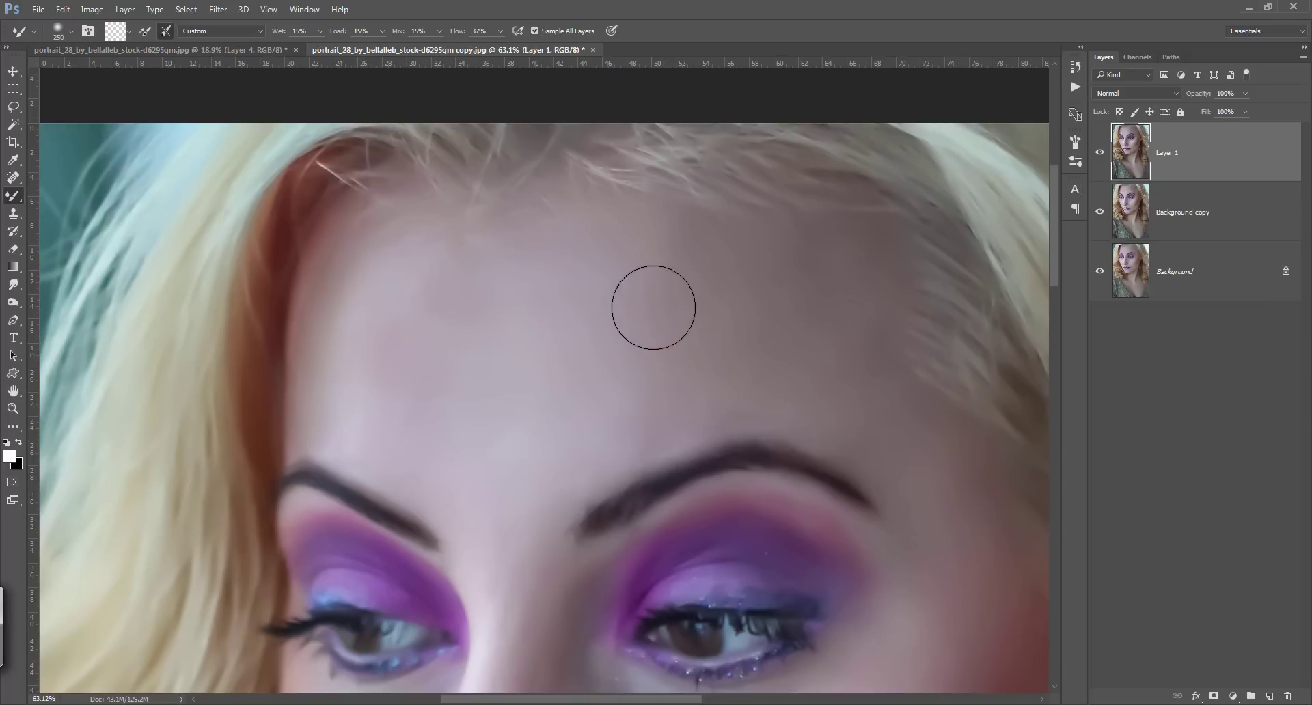
pyautogui.click(413, 286)
pyautogui.click(467, 242)
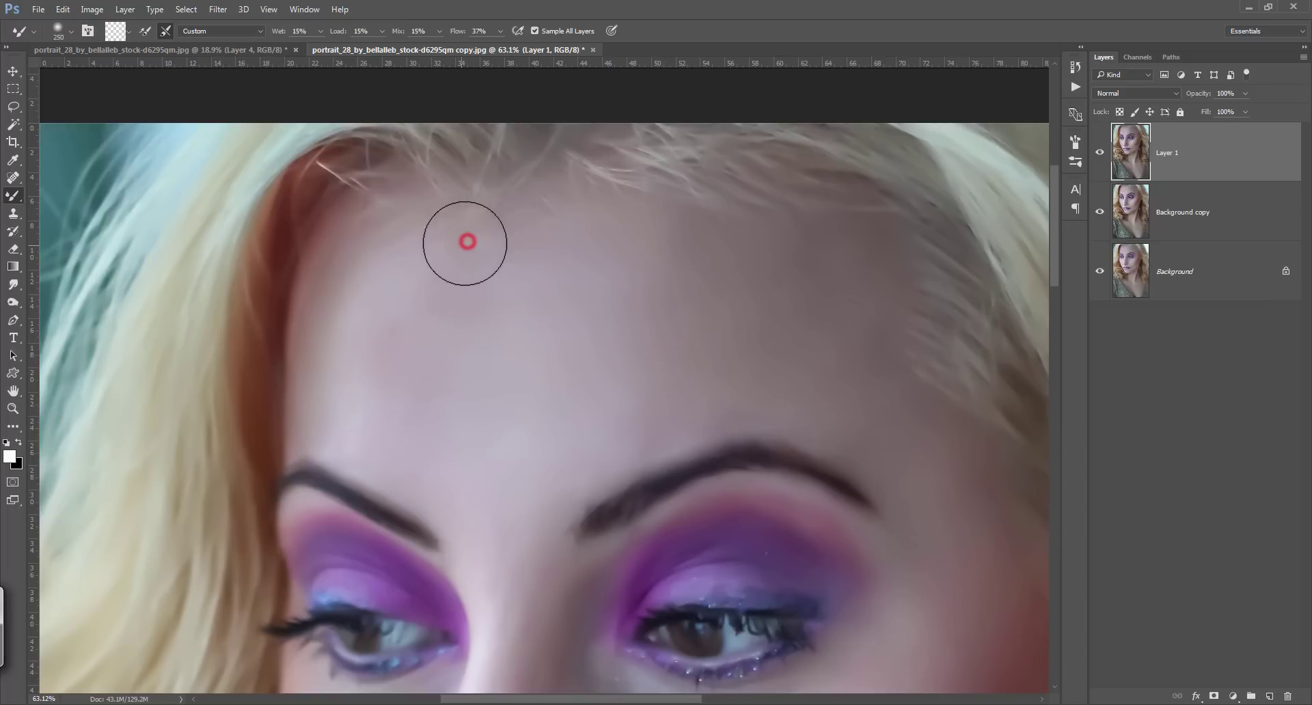
pyautogui.click(384, 398)
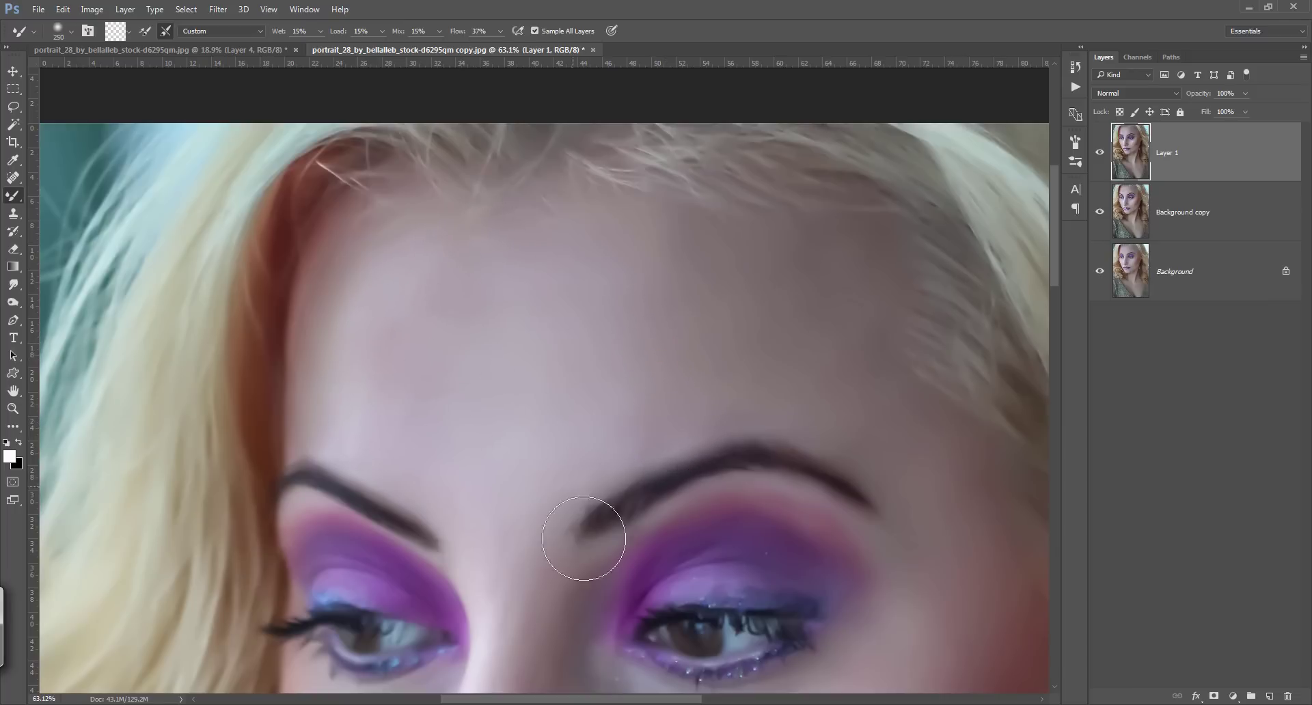
# - Blend the skin between the brows and along the top of the nose bridge
pyautogui.scroll(-2, 574, 410)
pyautogui.scroll(-3, 568, 331)
pyautogui.click(497, 284)
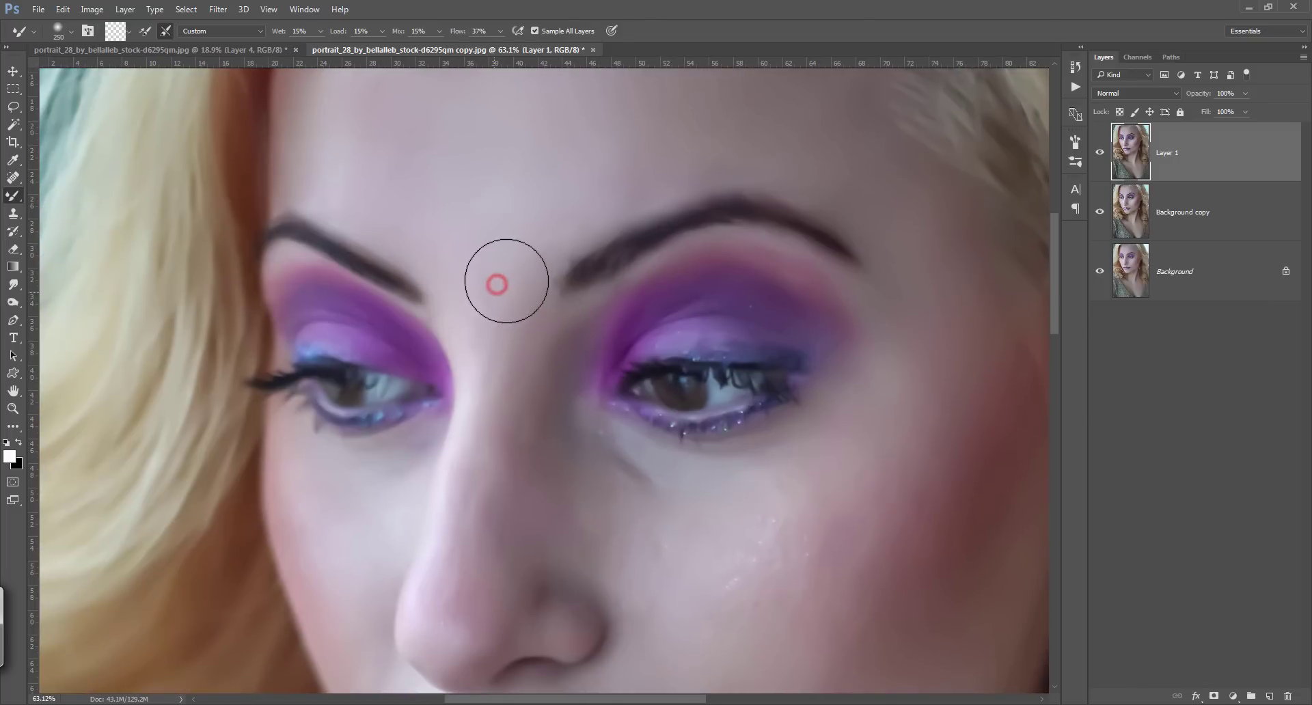
pyautogui.click(491, 365)
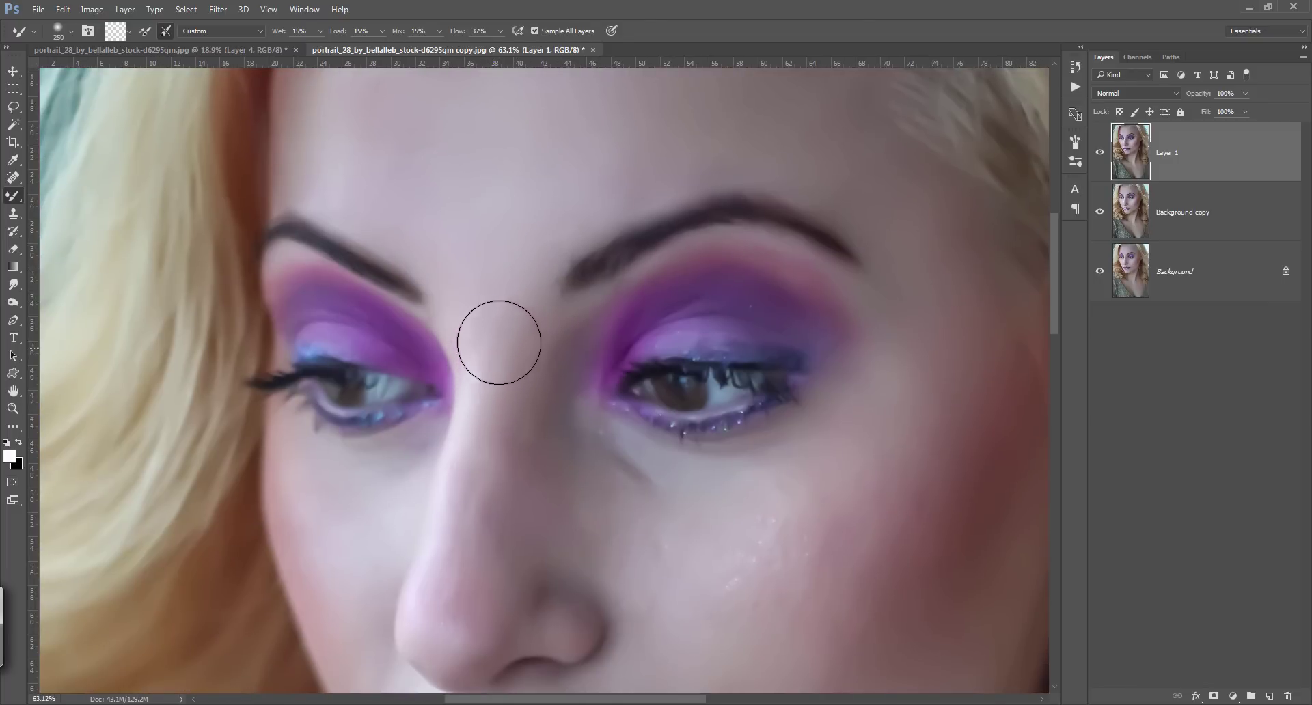
pyautogui.click(535, 348)
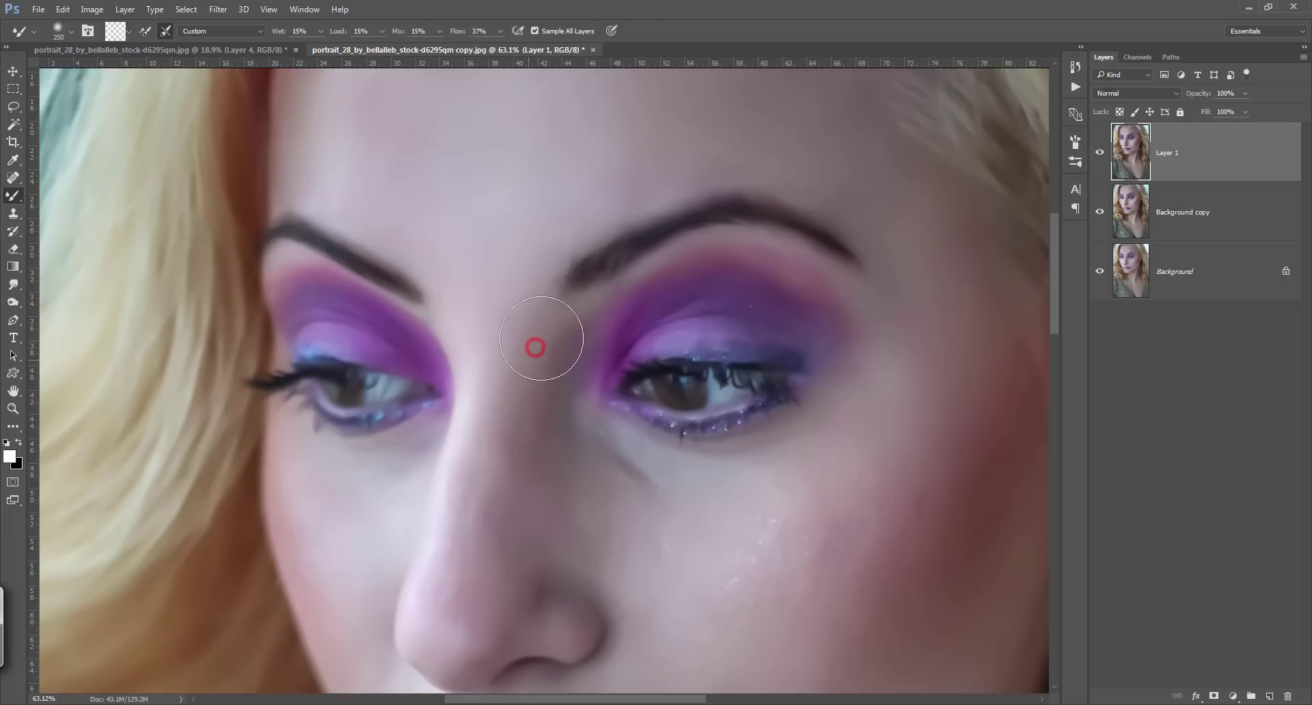
pyautogui.click(612, 303)
pyautogui.moveTo(556, 400); pyautogui.dragTo(548, 328)
# - Blend the lower nose, the skin below the eye and the cheek highlights
pyautogui.click(480, 375)
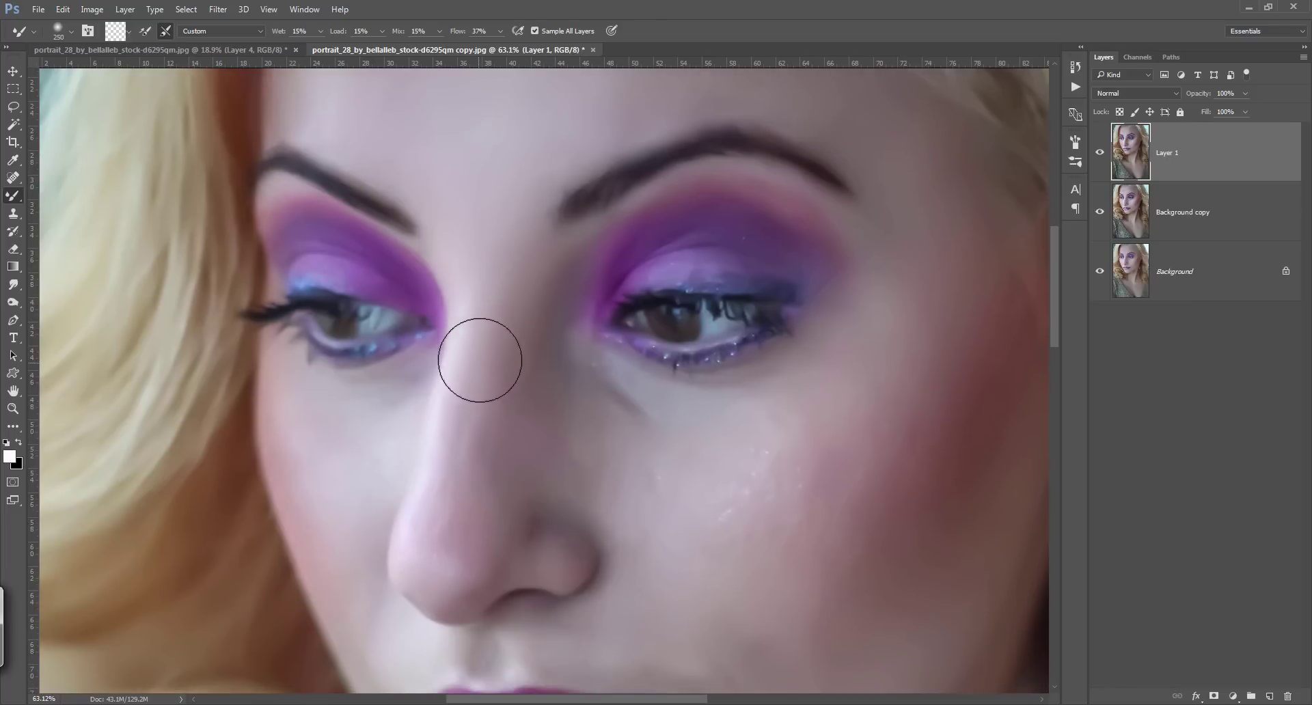
pyautogui.moveTo(495, 402); pyautogui.dragTo(495, 358)
pyautogui.click(457, 371)
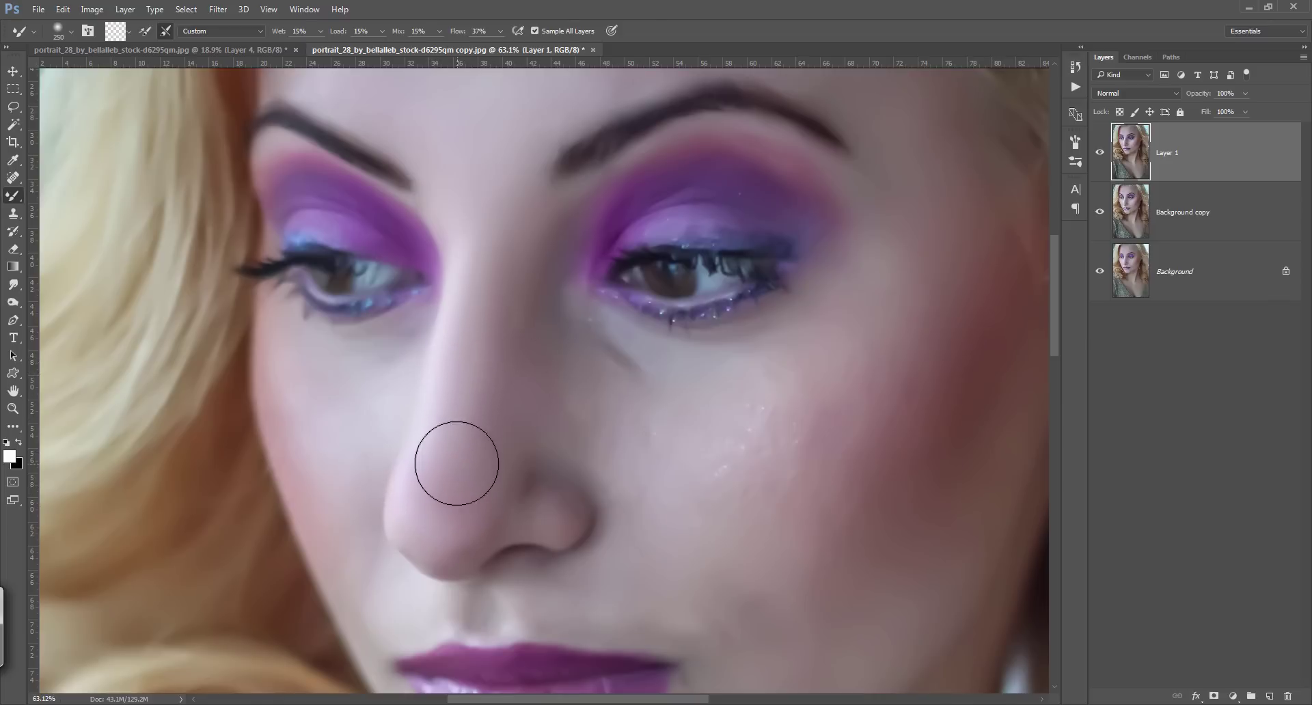
pyautogui.click(454, 440)
pyautogui.click(492, 413)
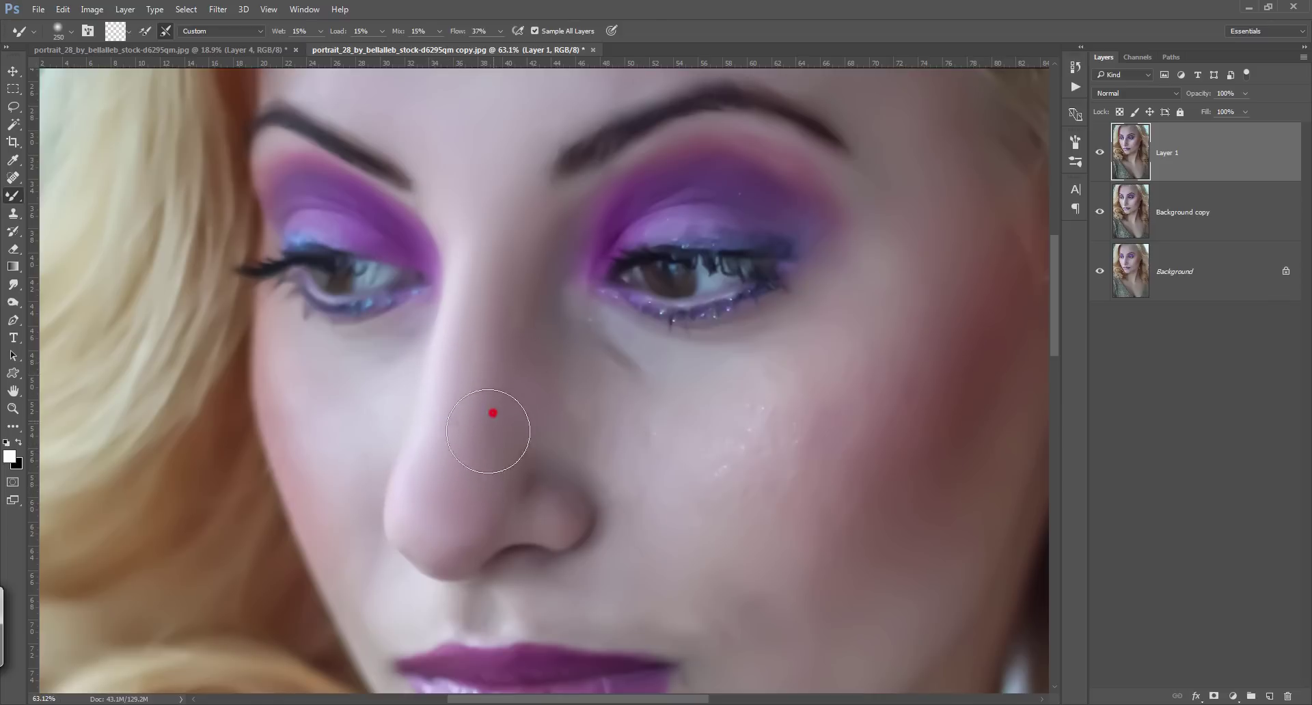
pyautogui.click(621, 350)
pyautogui.click(590, 336)
pyautogui.click(759, 434)
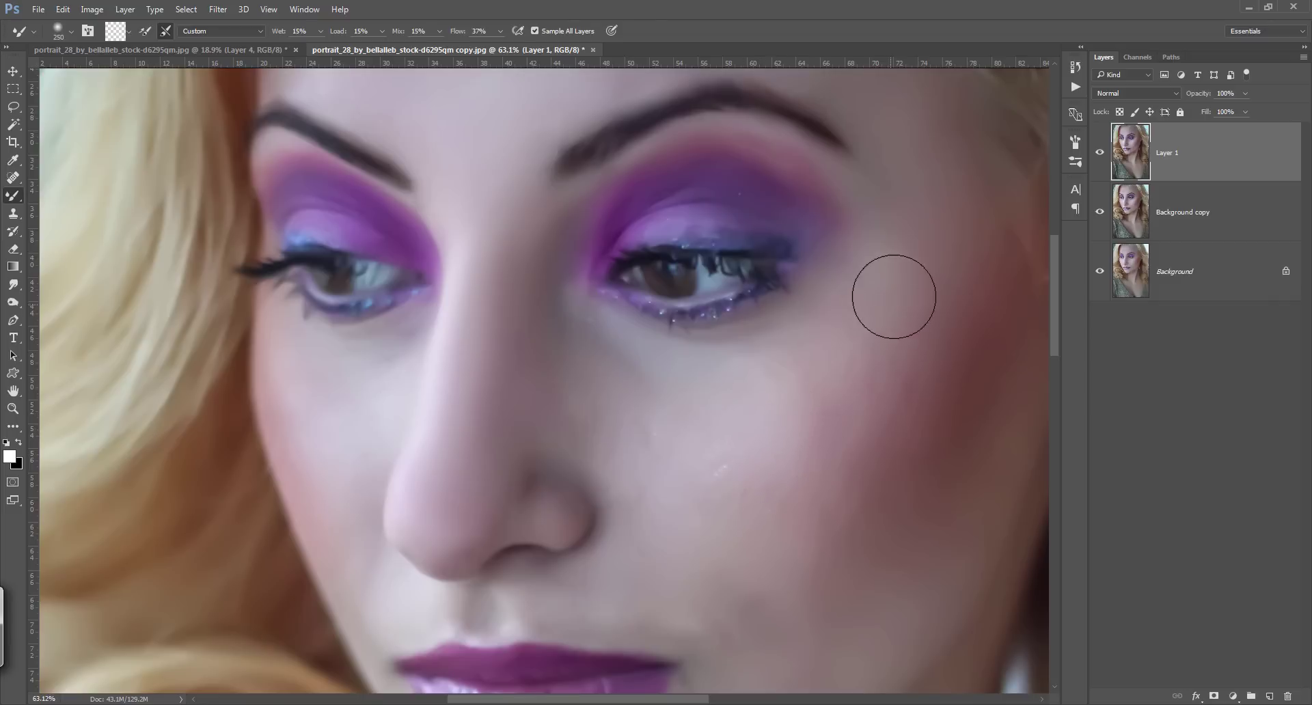
pyautogui.hotkey('ctrl', '0')
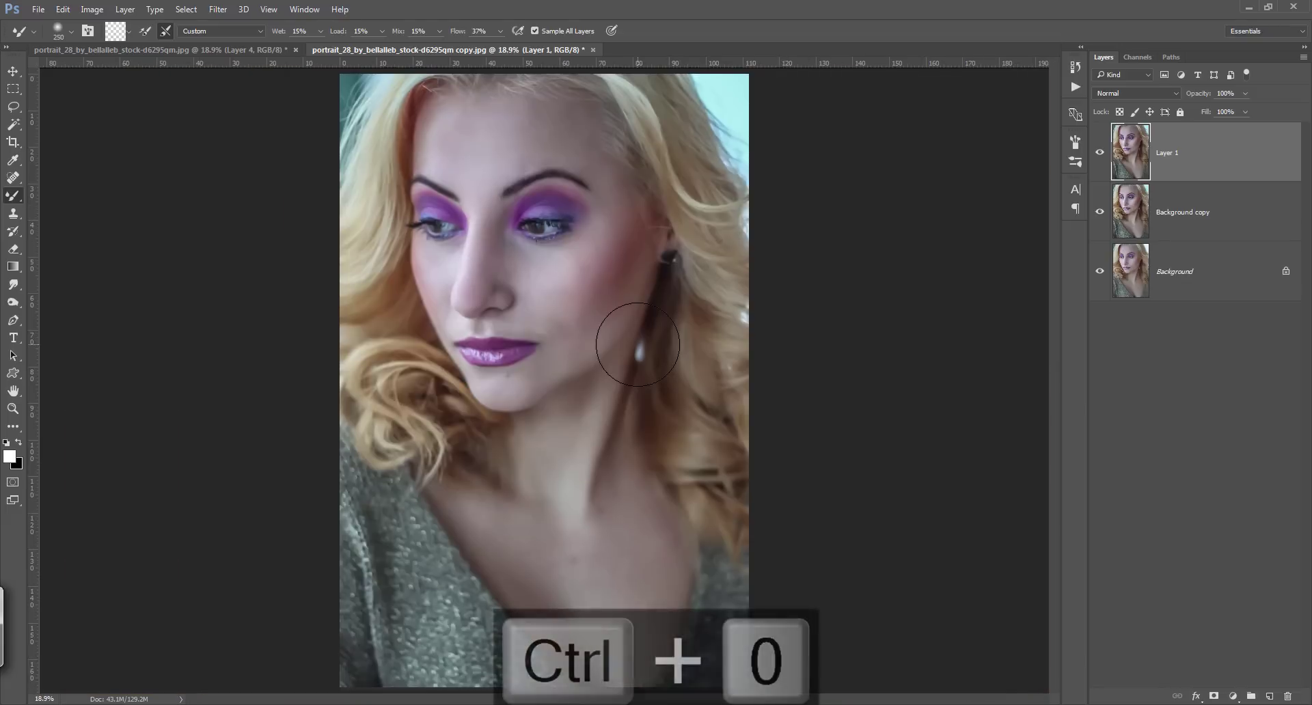
# - Blend the cheek with a larger brush from the nose toward the temple and mouth corner
pyautogui.click(593, 254)
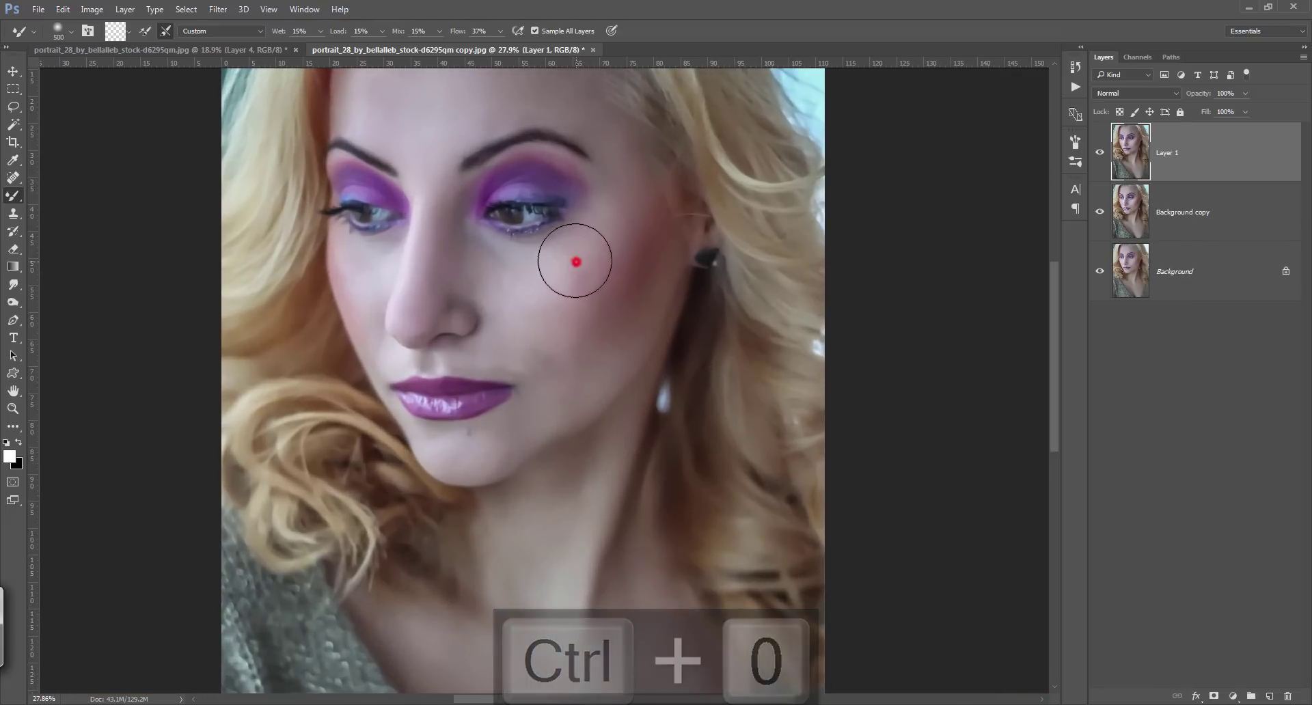
pyautogui.press(']')
pyautogui.press(']')
pyautogui.press(']')
pyautogui.moveTo(558, 257); pyautogui.dragTo(499, 291)
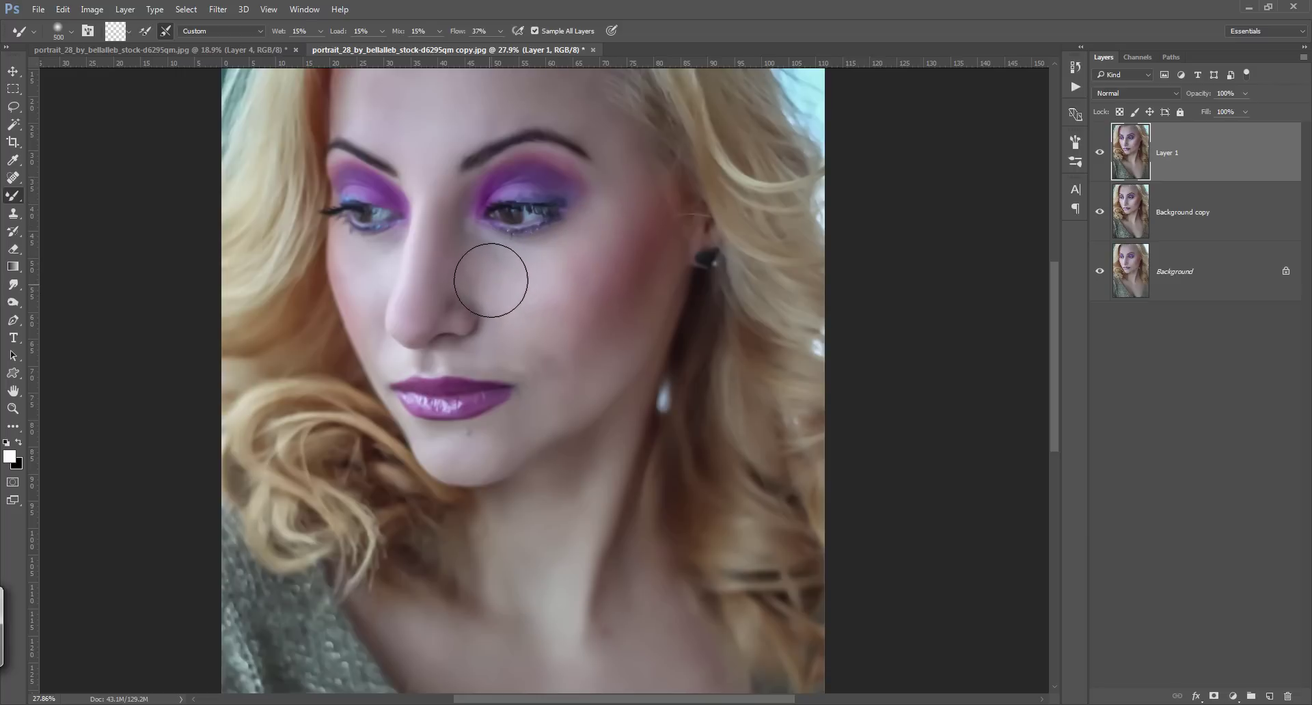
pyautogui.click(477, 265)
pyautogui.moveTo(477, 265); pyautogui.dragTo(530, 298)
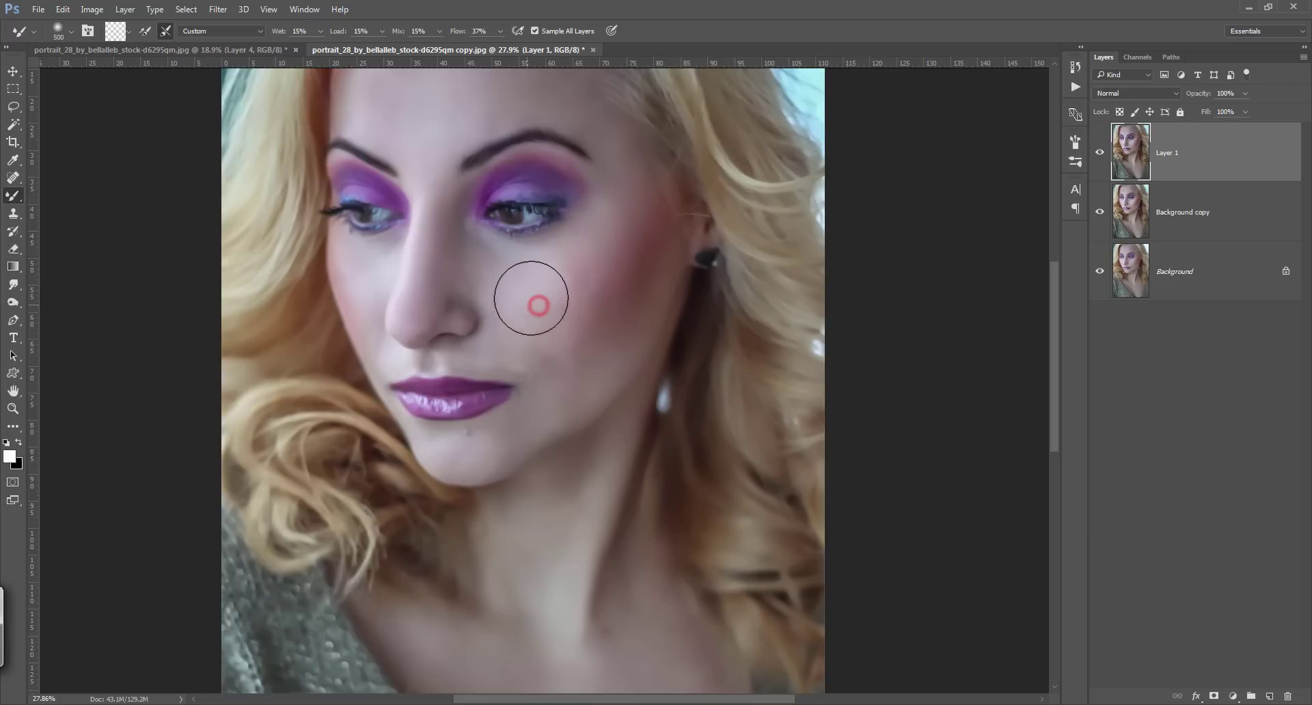
pyautogui.click(550, 308)
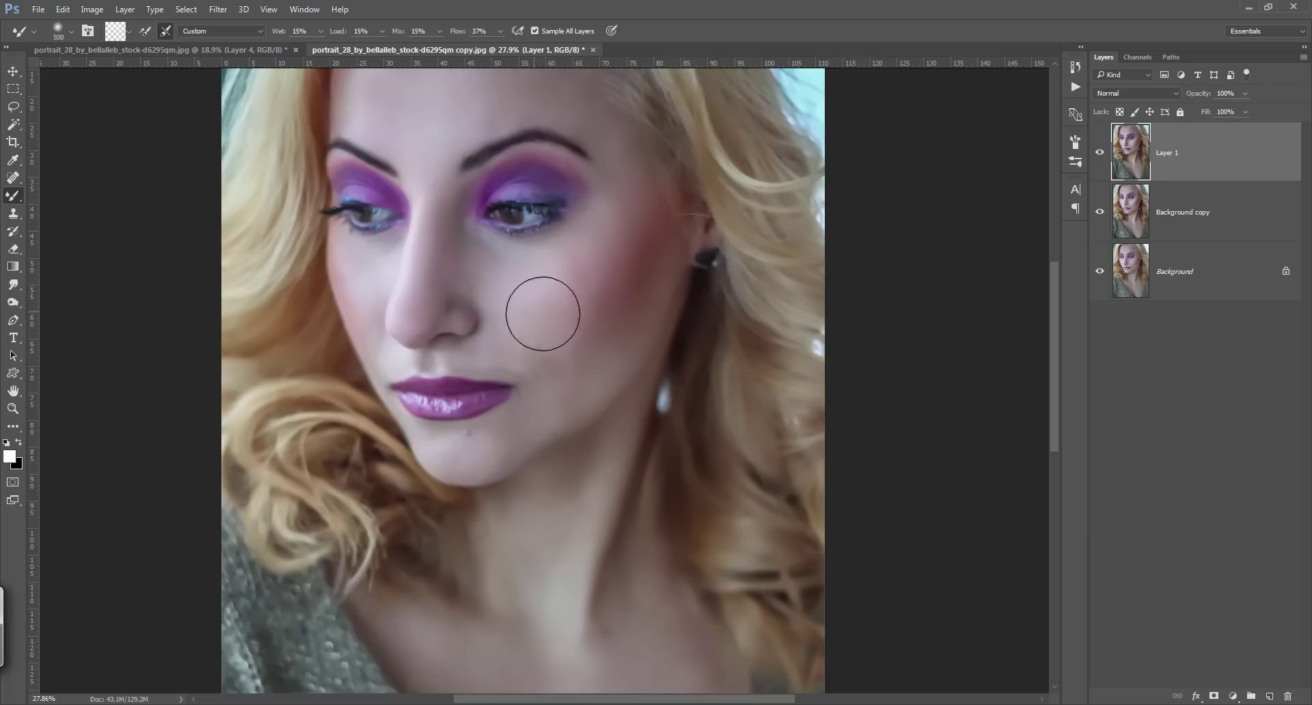
pyautogui.moveTo(551, 351); pyautogui.dragTo(552, 359)
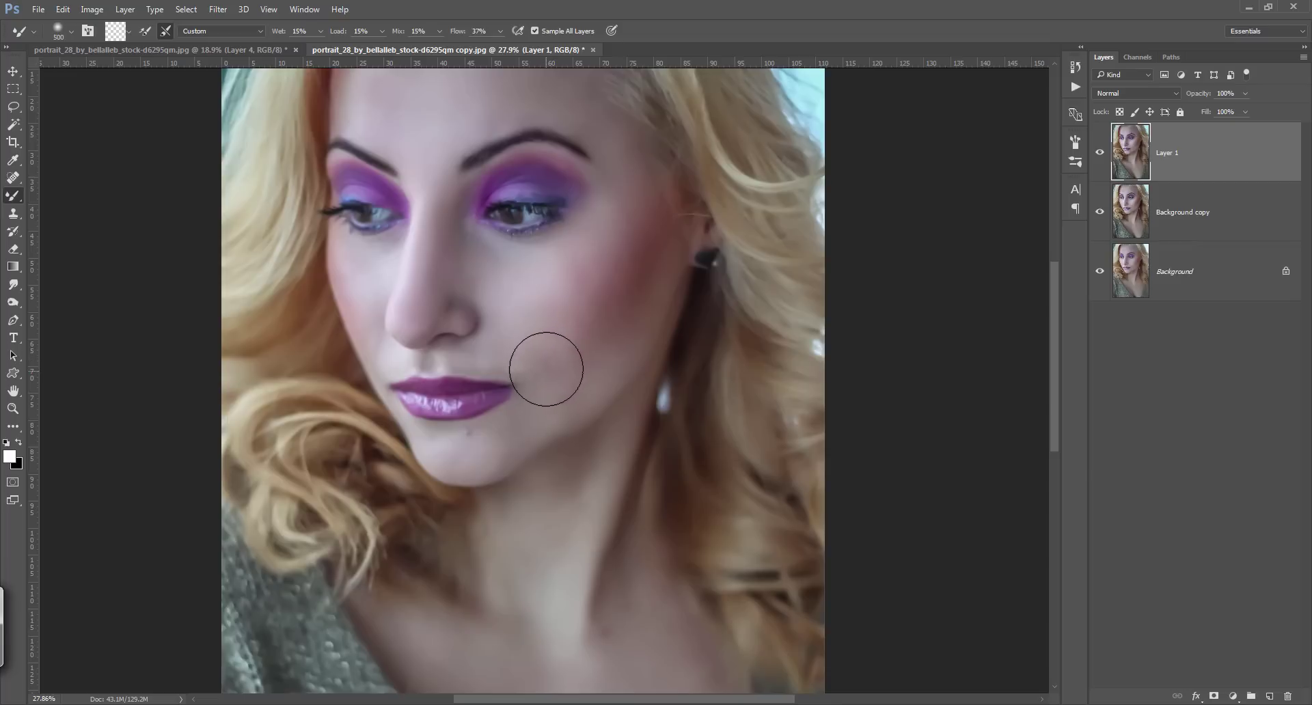
pyautogui.click(587, 318)
pyautogui.moveTo(602, 254); pyautogui.dragTo(610, 231)
pyautogui.click(540, 294)
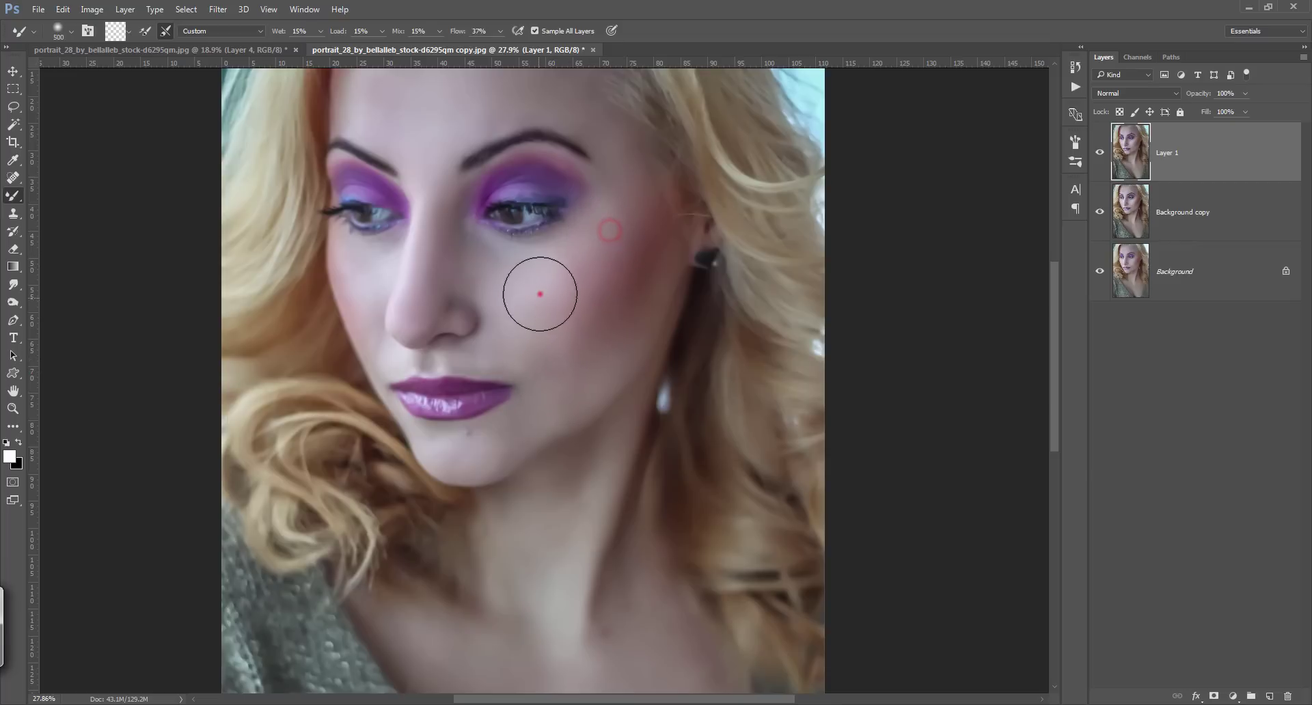
pyautogui.press('[')
# - Smooth the remaining cheek skin and stroke up the neck
pyautogui.moveTo(504, 353); pyautogui.dragTo(549, 361)
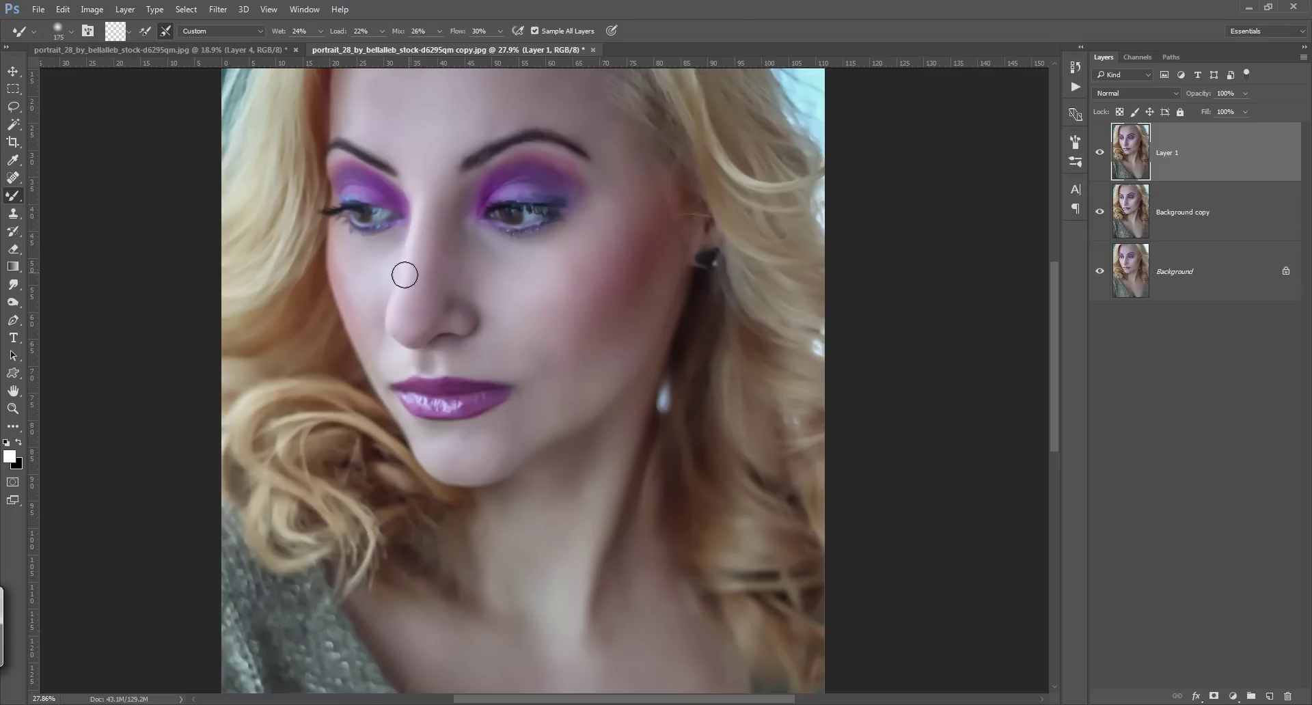
pyautogui.moveTo(346, 276); pyautogui.dragTo(342, 256)
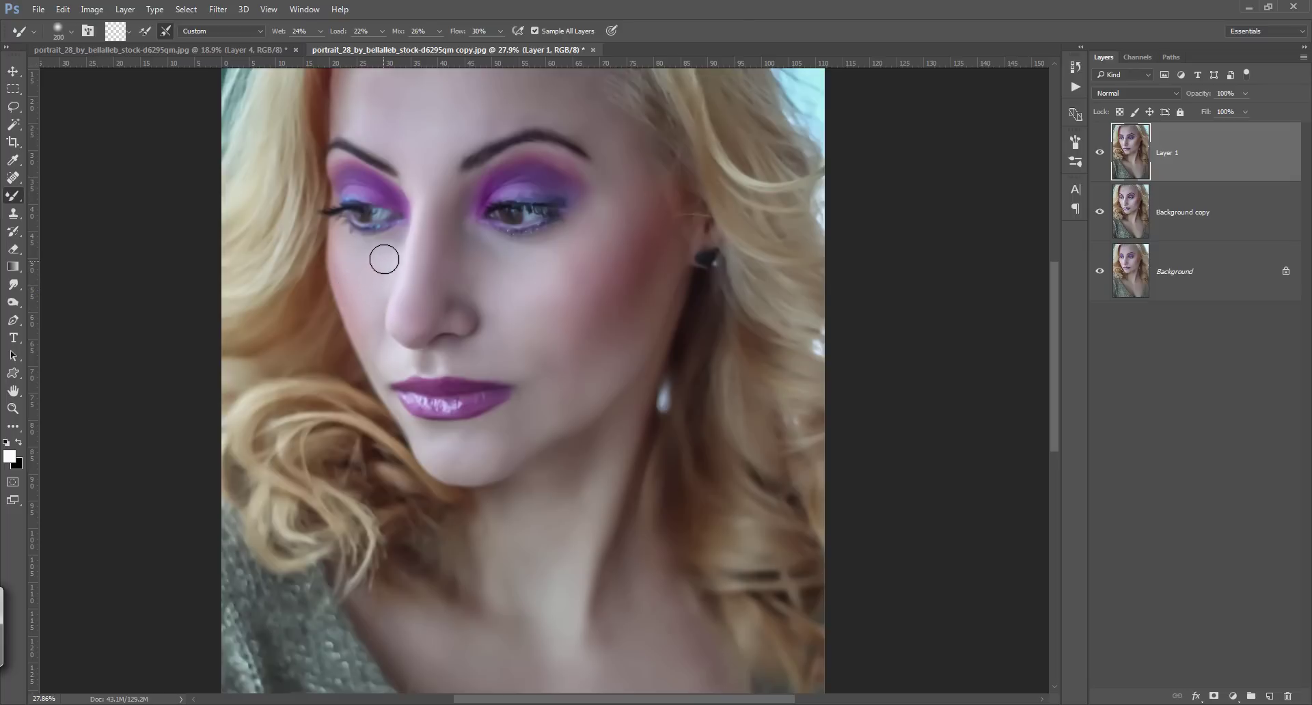
pyautogui.hotkey('ctrl', '0')
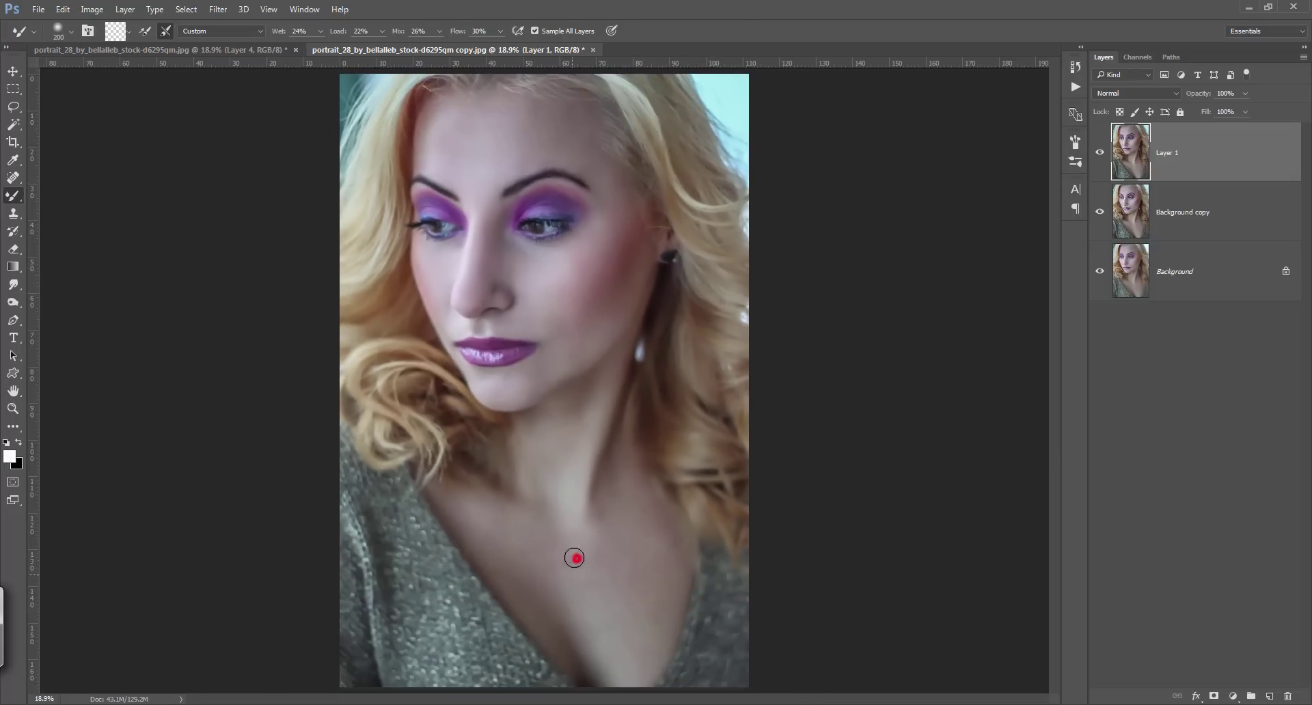
pyautogui.moveTo(610, 573); pyautogui.dragTo(597, 515)
# - Compare Layer 1 against the original, then add a layer mask to it
pyautogui.click(1099, 167)
pyautogui.click(1103, 154)
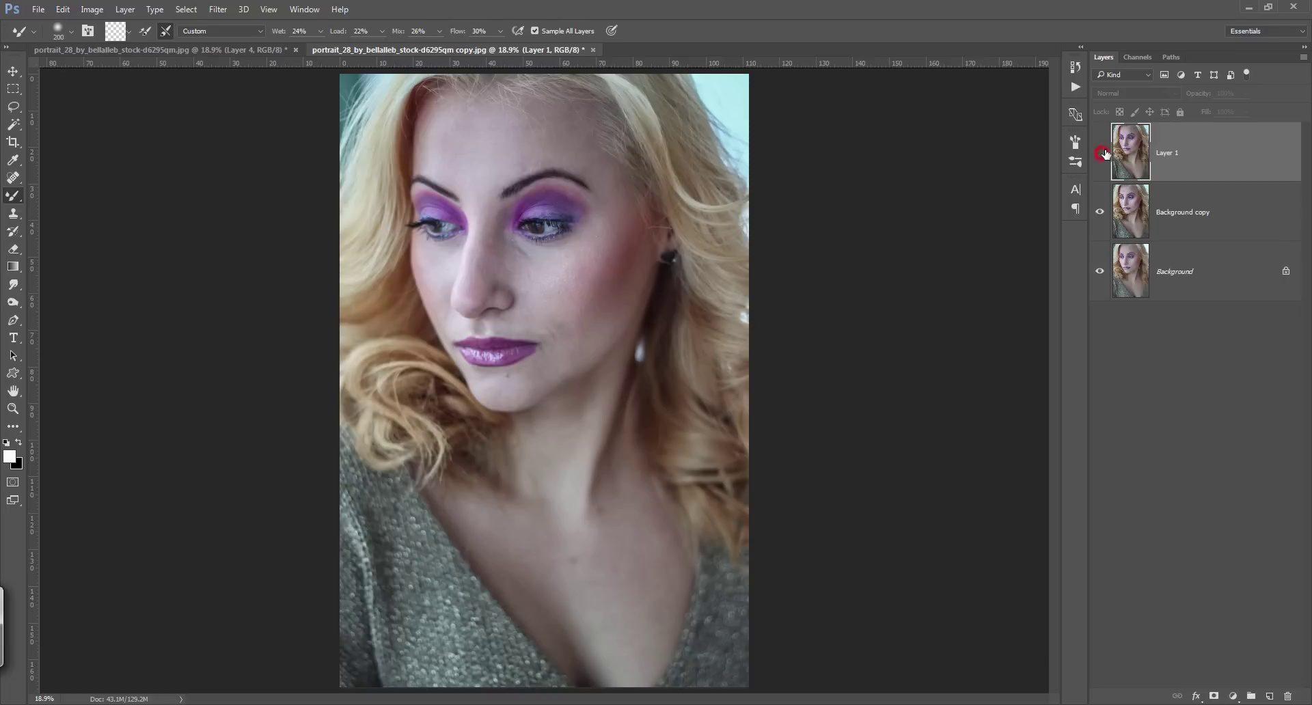
pyautogui.click(1102, 152)
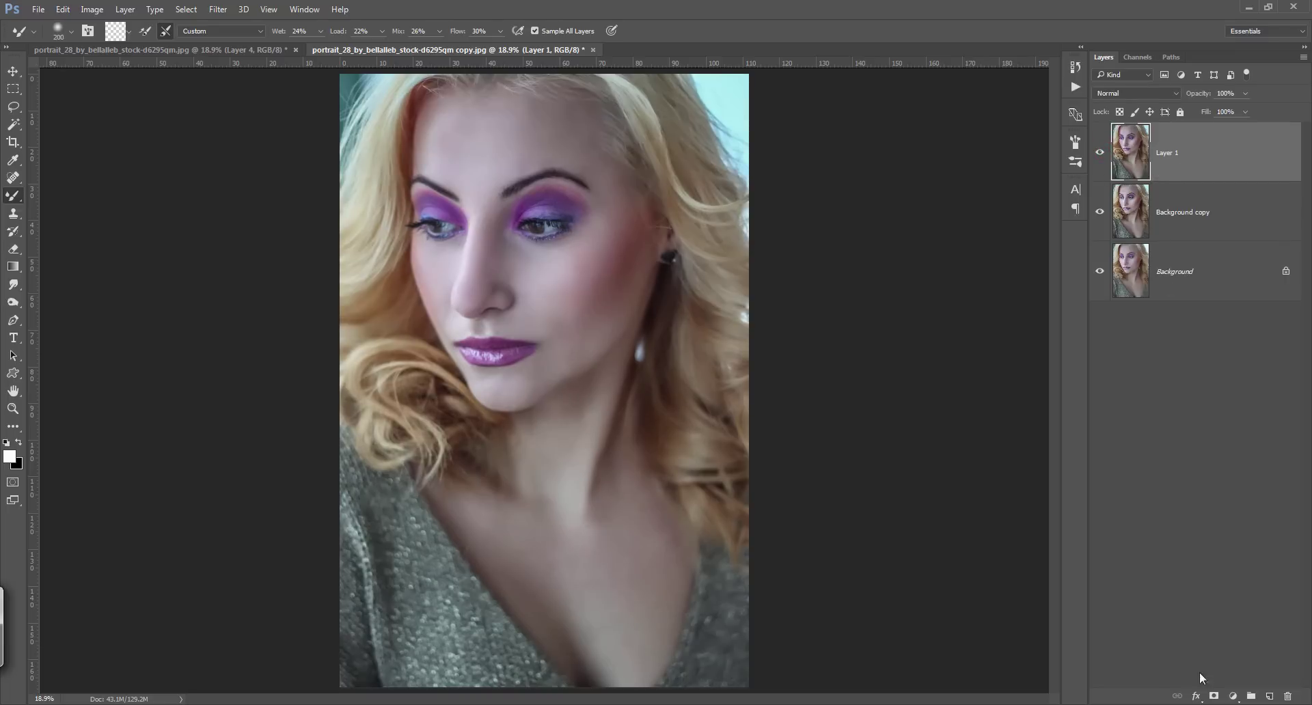
pyautogui.click(1213, 694)
pyautogui.click(449, 240)
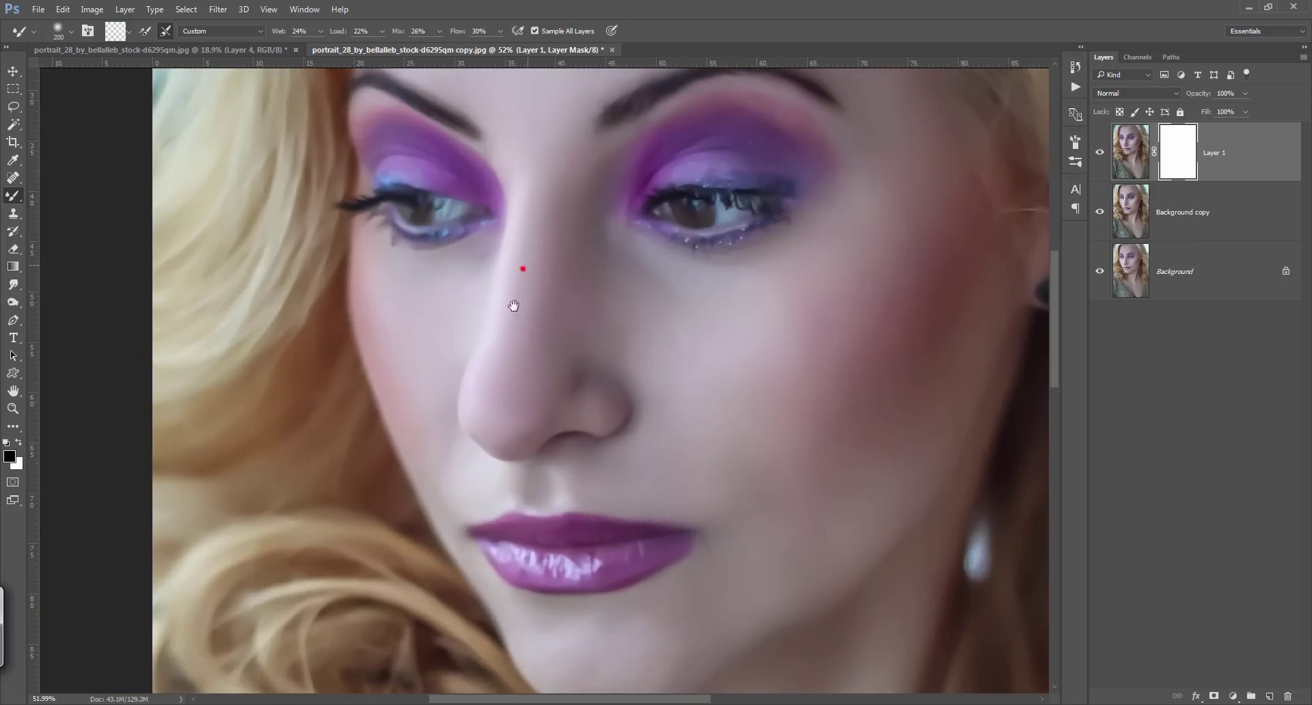
# - Switch to the Brush Tool with a soft round tip at 200 px
pyautogui.moveTo(516, 301); pyautogui.dragTo(507, 392)
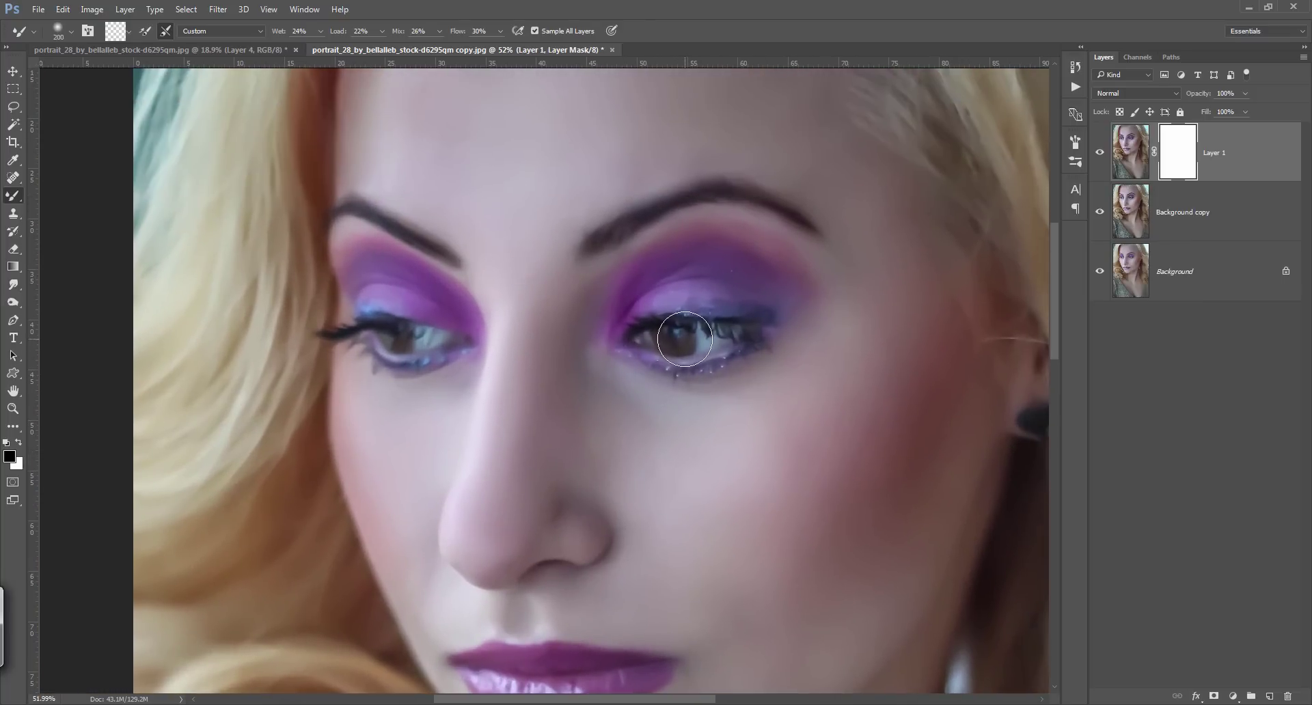
pyautogui.rightClick(13, 198)
pyautogui.click(58, 195)
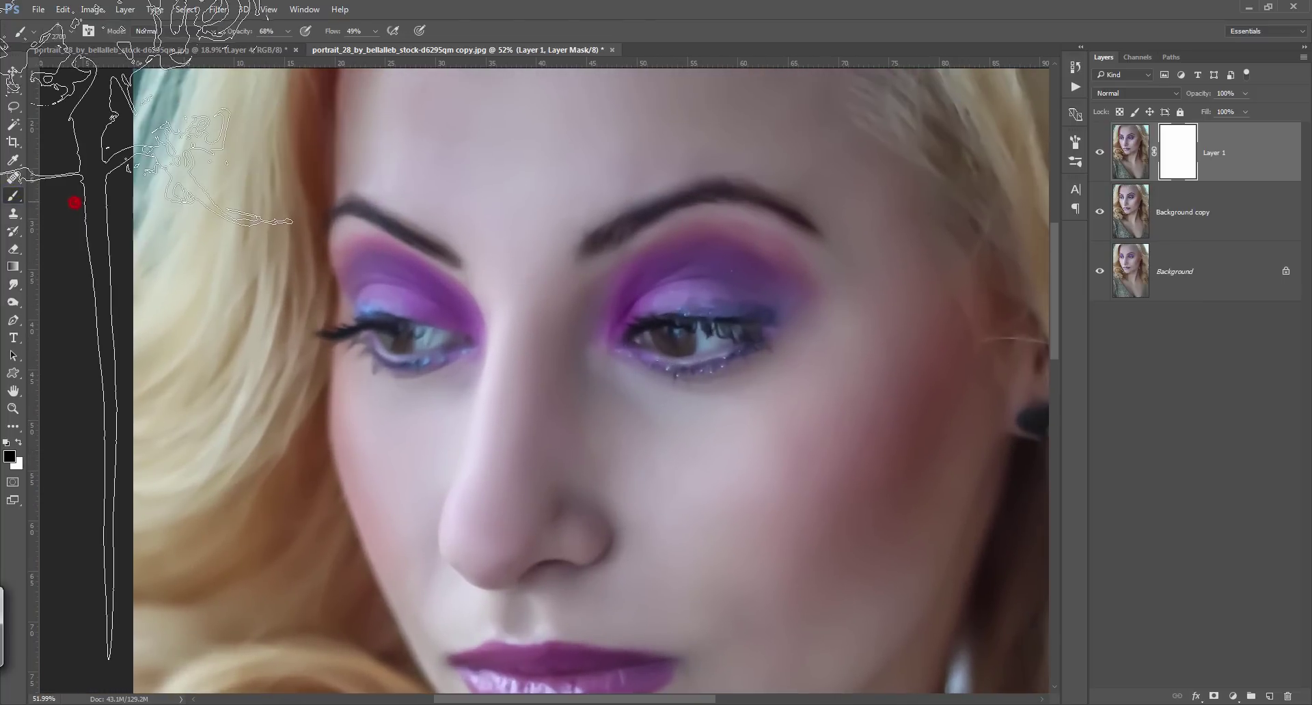
pyautogui.rightClick(14, 199)
pyautogui.click(58, 195)
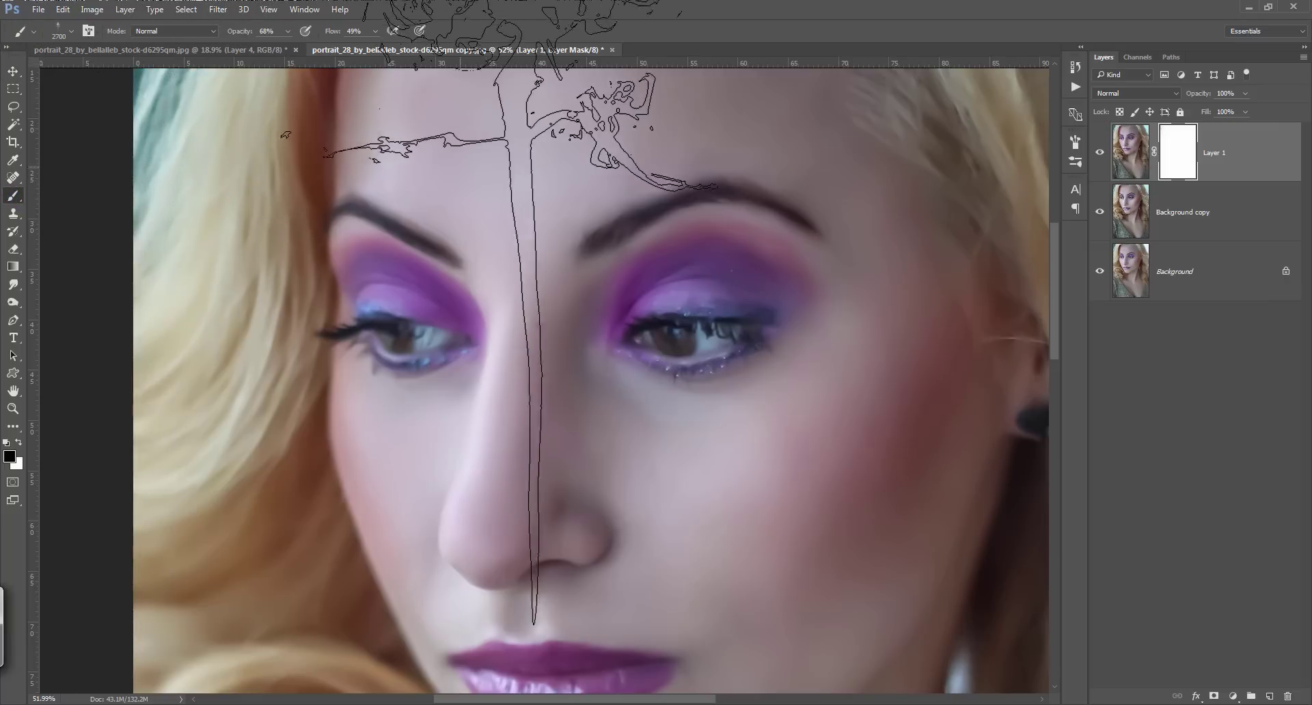
pyautogui.rightClick(484, 146)
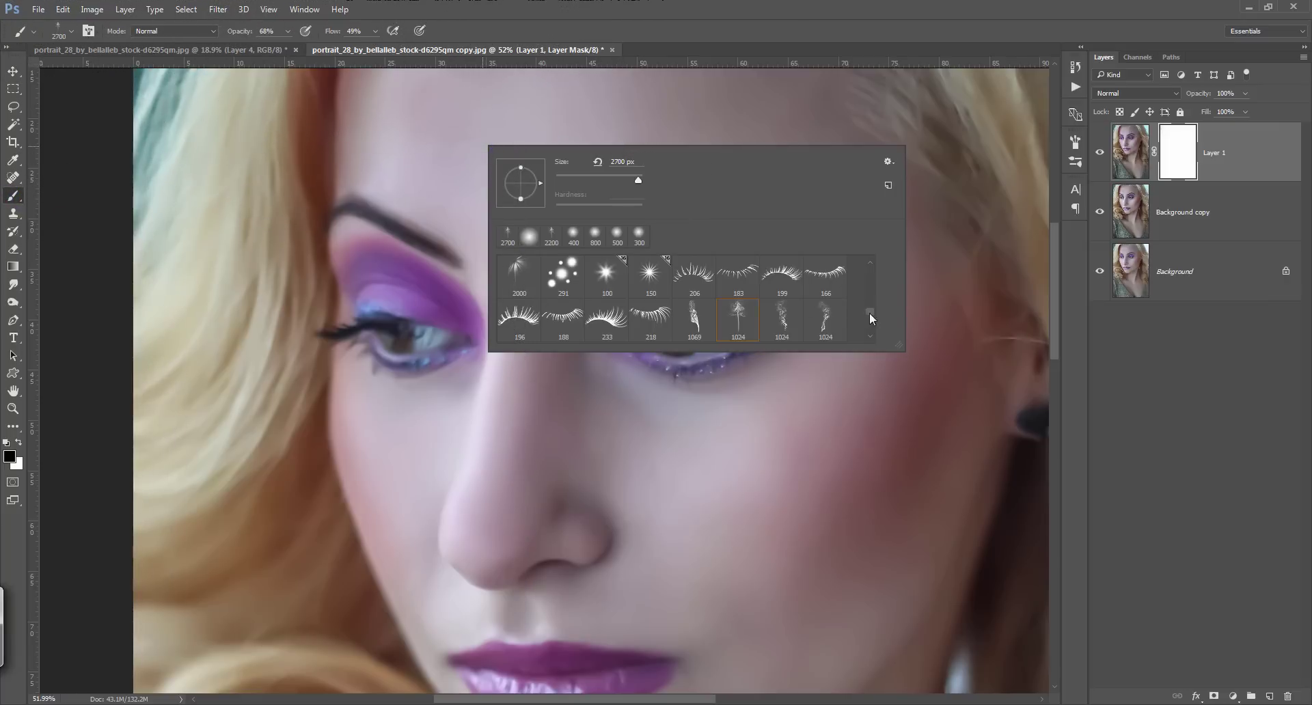
pyautogui.moveTo(869, 313); pyautogui.dragTo(872, 265)
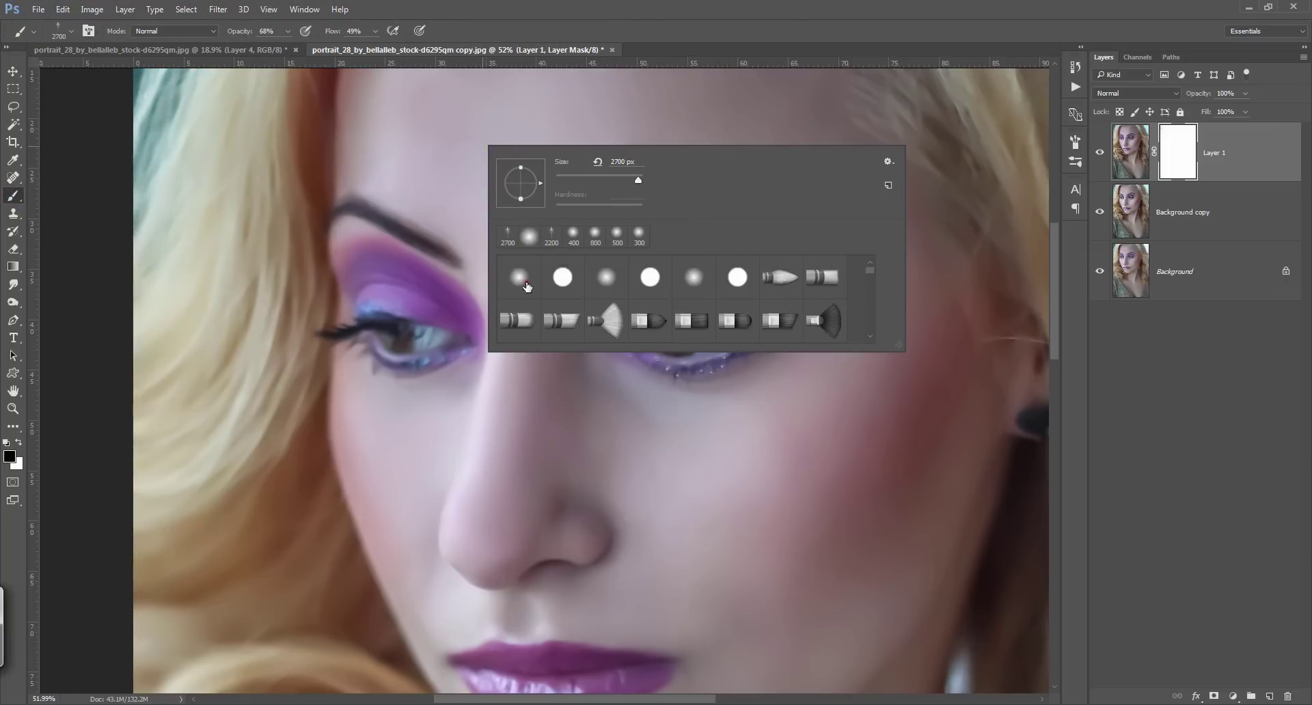
pyautogui.doubleClick(527, 287)
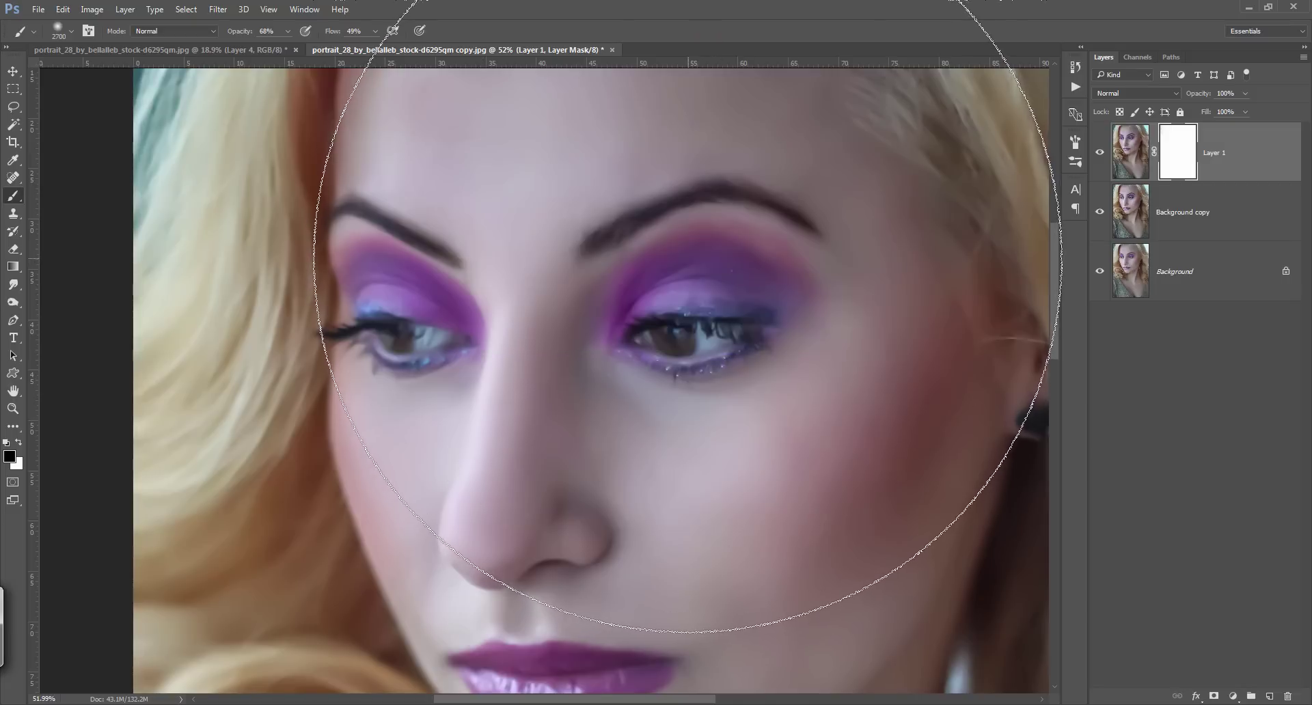
pyautogui.press('[')
pyautogui.press('[')
pyautogui.press('[')
pyautogui.press('[')
pyautogui.press('[')
pyautogui.press('[')
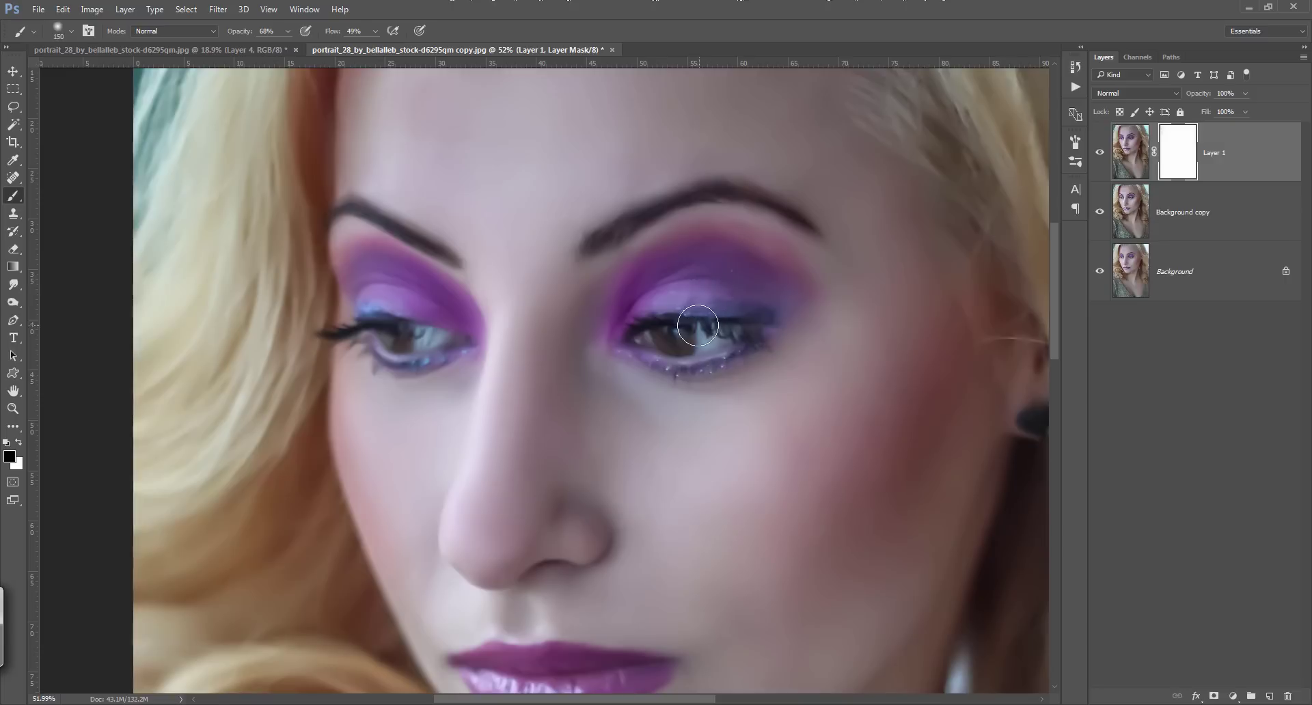
# - Paint the mask over both eyes and the lips to reveal the sharper original
pyautogui.moveTo(699, 332); pyautogui.dragTo(661, 320)
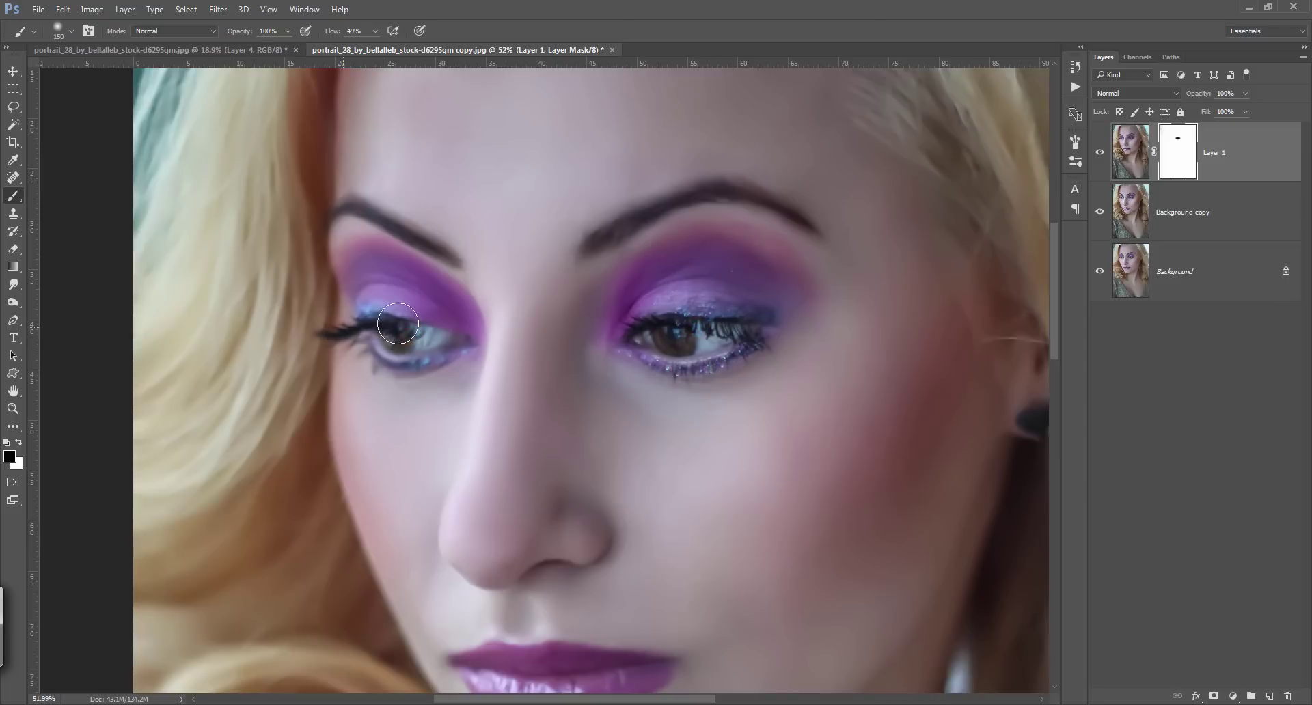
pyautogui.moveTo(436, 337); pyautogui.dragTo(400, 309)
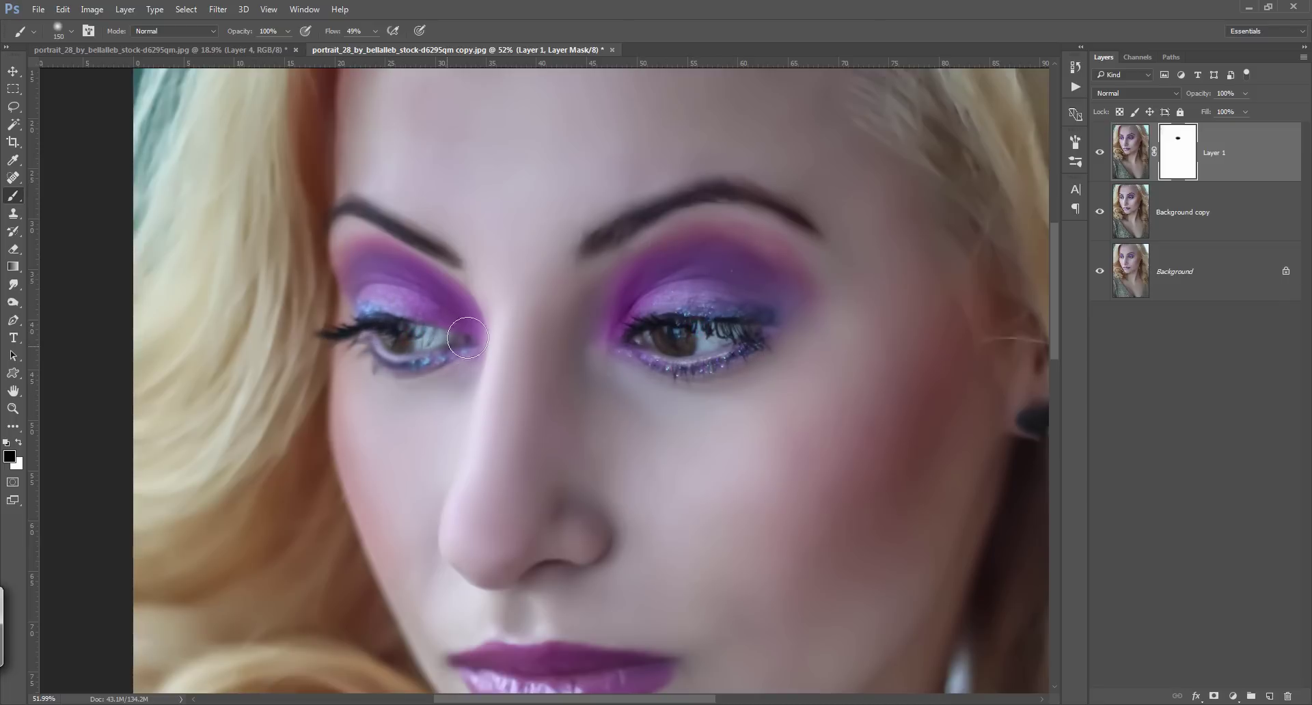
pyautogui.moveTo(574, 667); pyautogui.dragTo(592, 482)
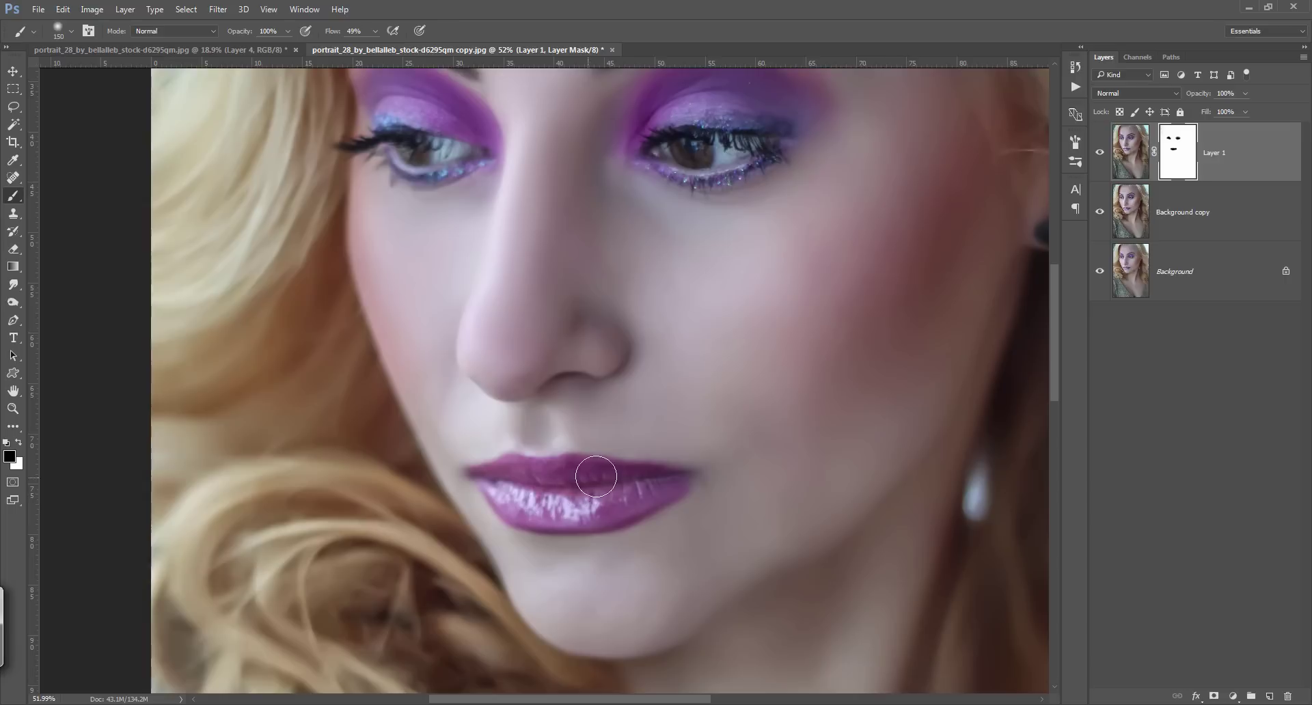
pyautogui.moveTo(638, 488); pyautogui.dragTo(632, 492)
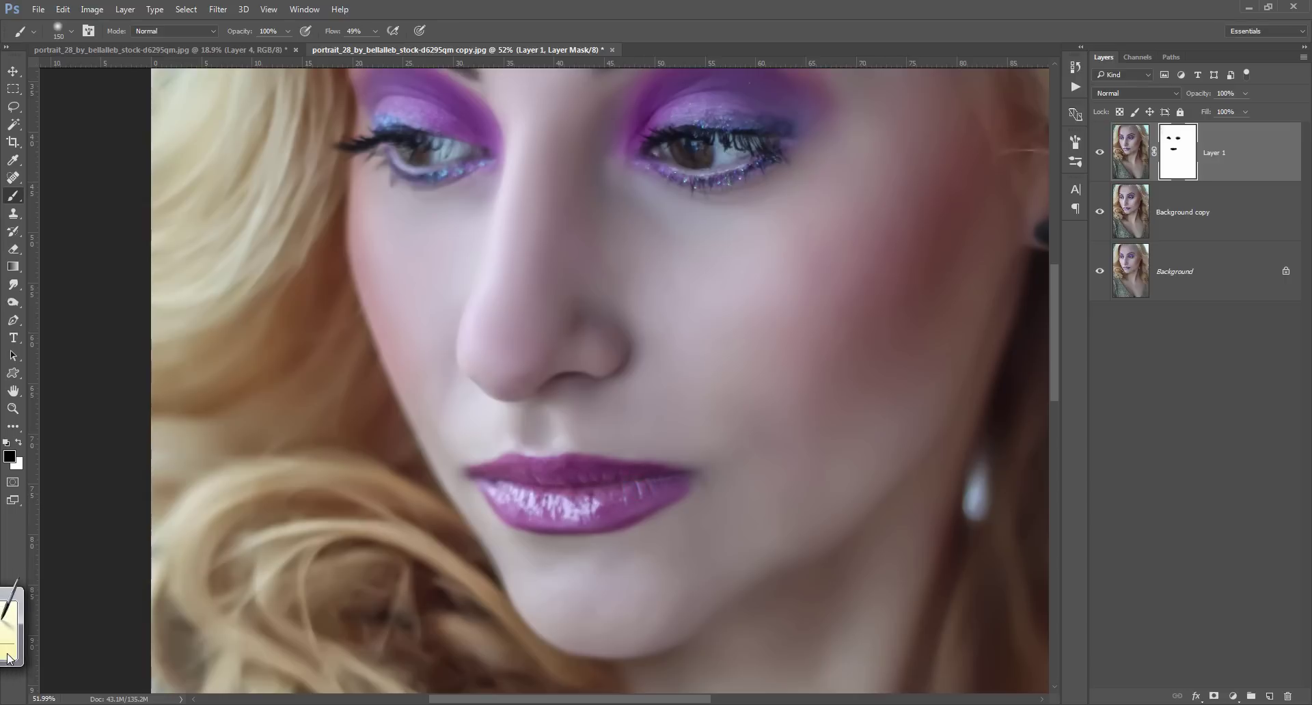
pyautogui.hotkey('ctrl', '0')
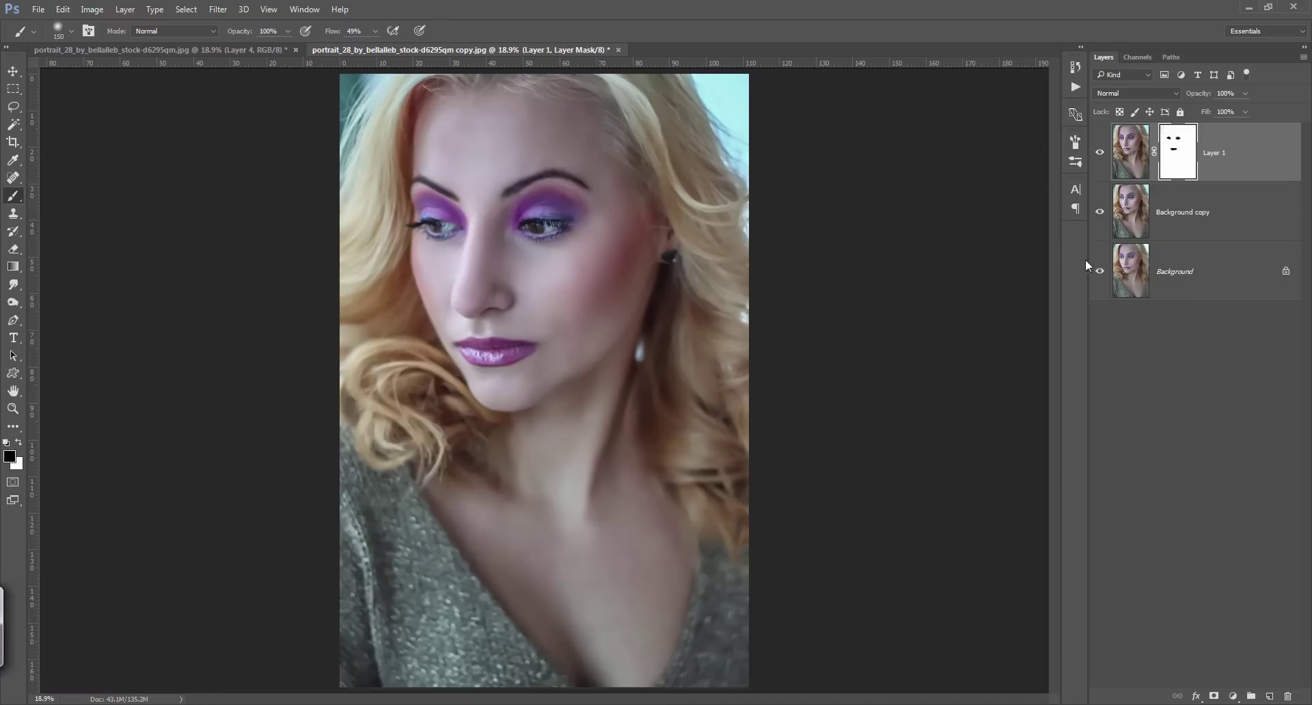
# - Hide Background copy and stamp all visible layers into a new Layer 2
pyautogui.click(1101, 211)
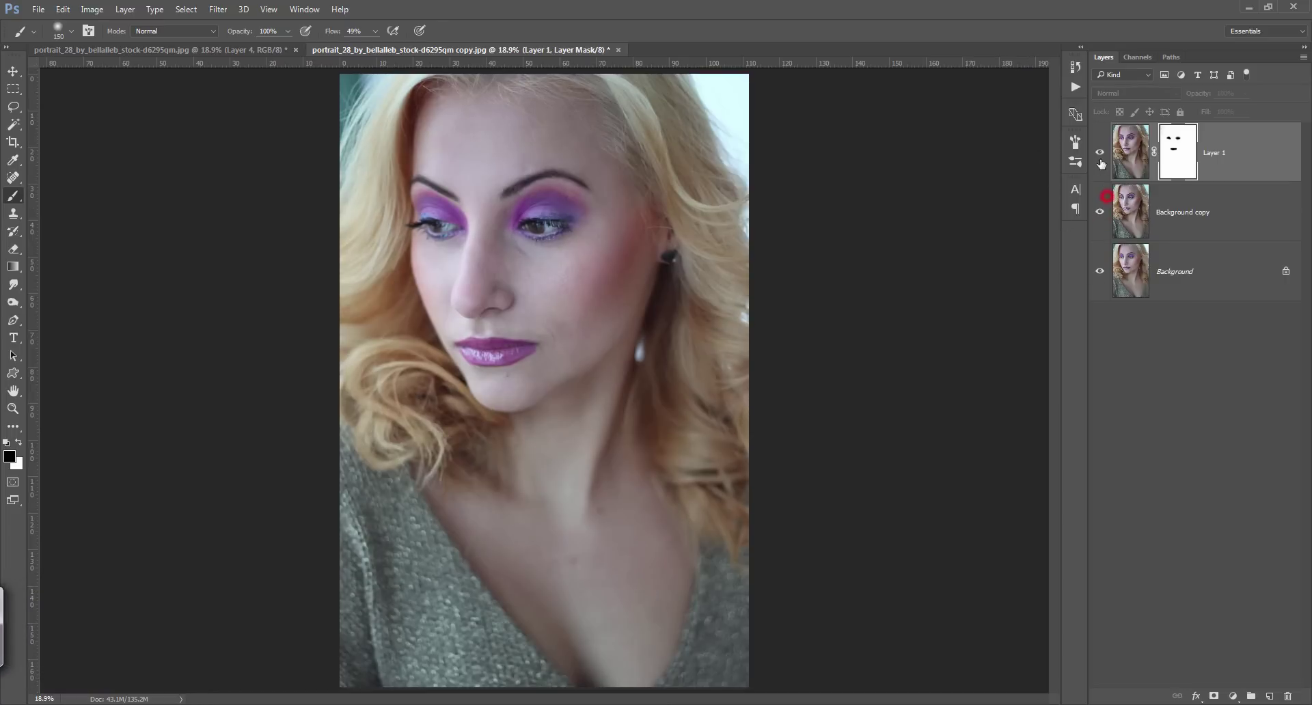
pyautogui.click(1270, 696)
pyautogui.press('x')
pyautogui.hotkey('ctrl', 'shift', 'alt', 'e')
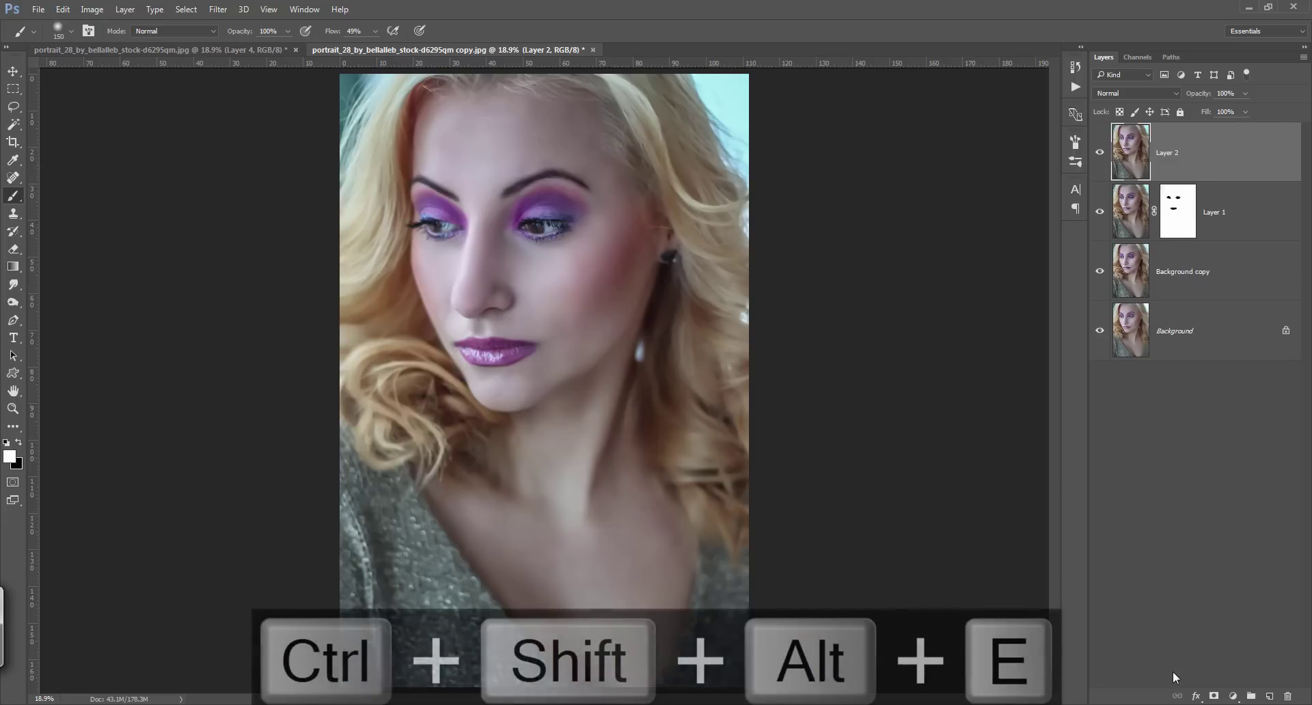
# - Add a white #ffffff Solid Color fill layer beneath Layer 2
pyautogui.click(1239, 217)
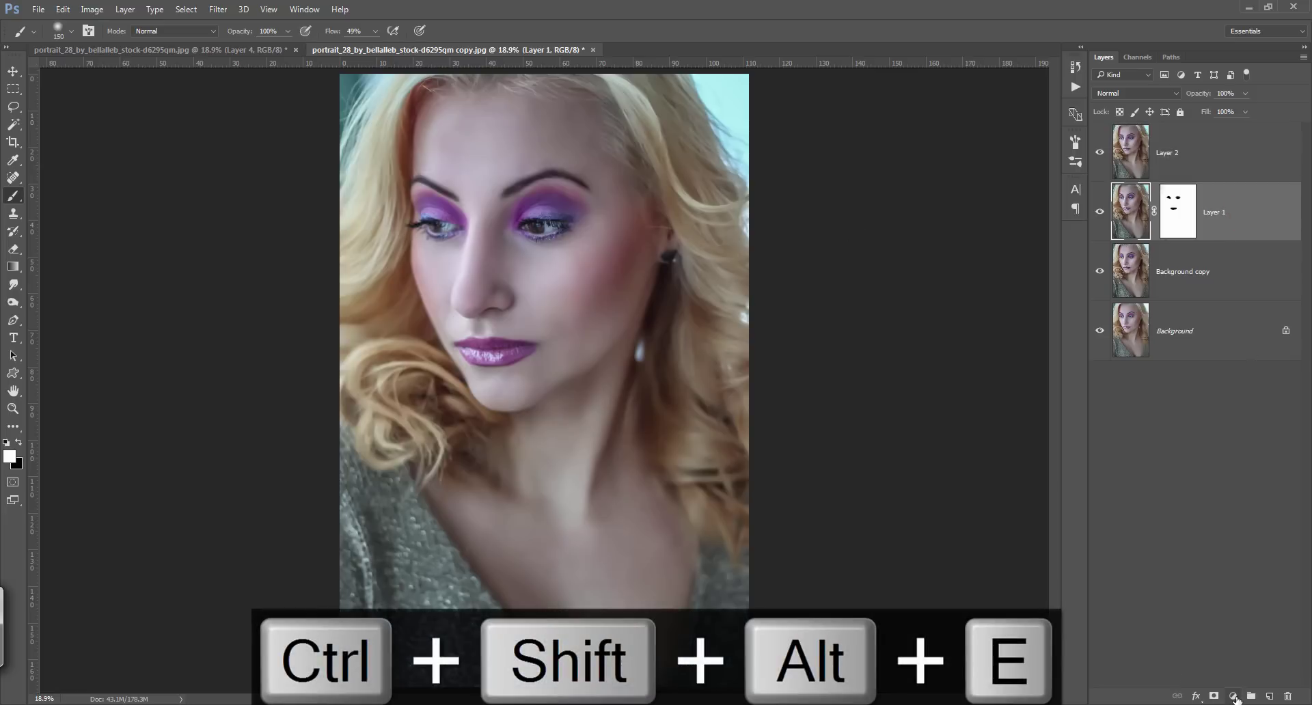
pyautogui.click(1235, 696)
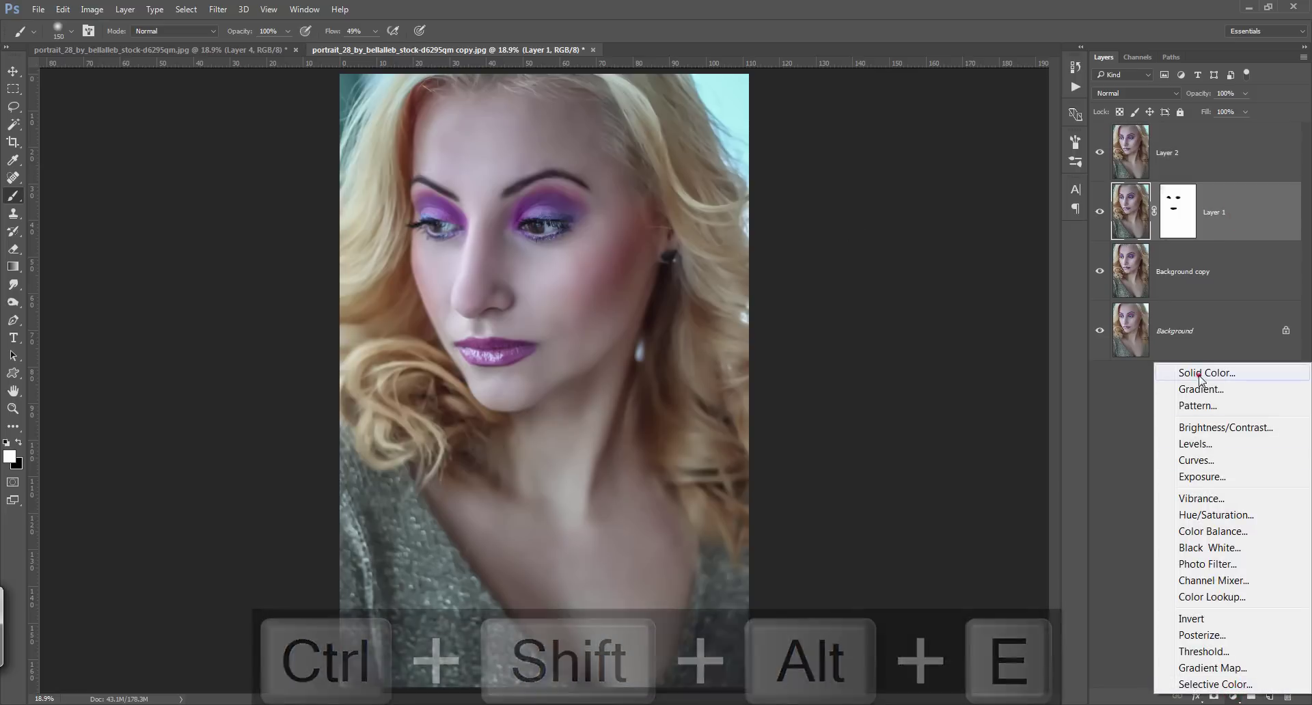
pyautogui.click(1183, 369)
pyautogui.write('ffffff')
pyautogui.click(1103, 252)
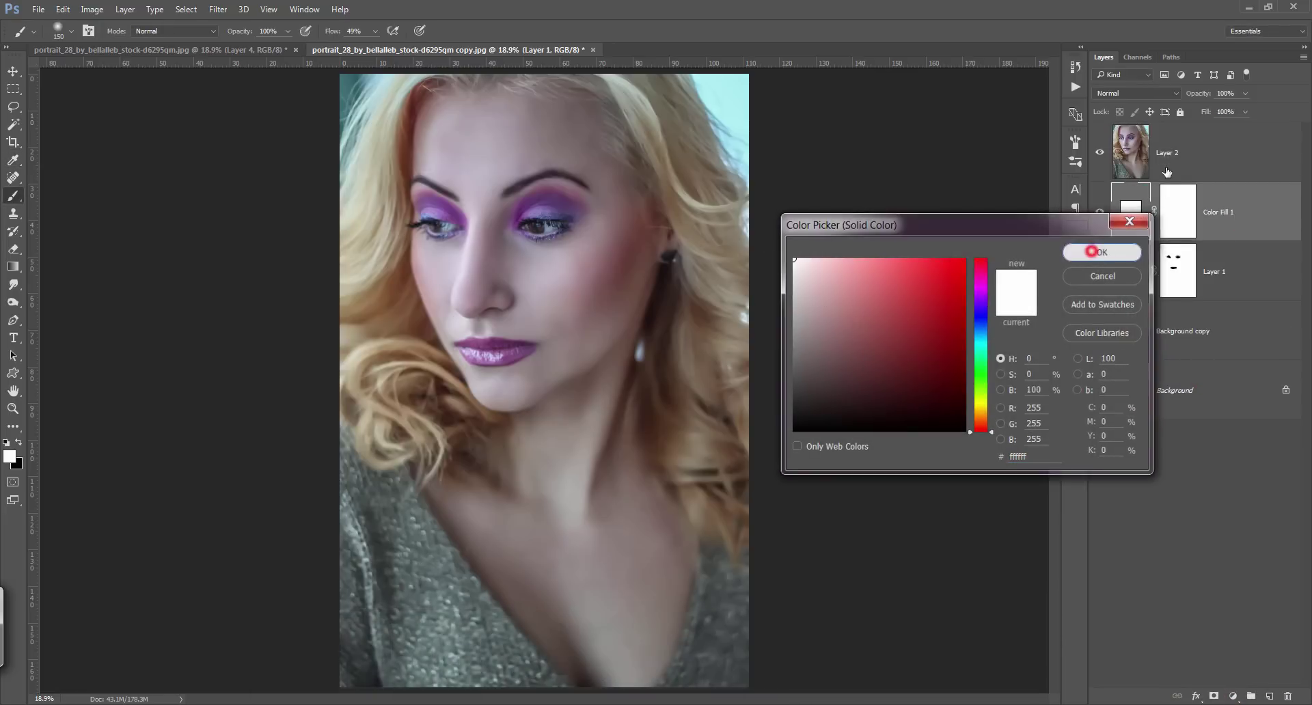
# - Scale Layer 2 down from its top-right corner to about 82%
pyautogui.click(1167, 152)
pyautogui.hotkey('ctrl', 't')
pyautogui.moveTo(749, 73); pyautogui.dragTo(712, 129)
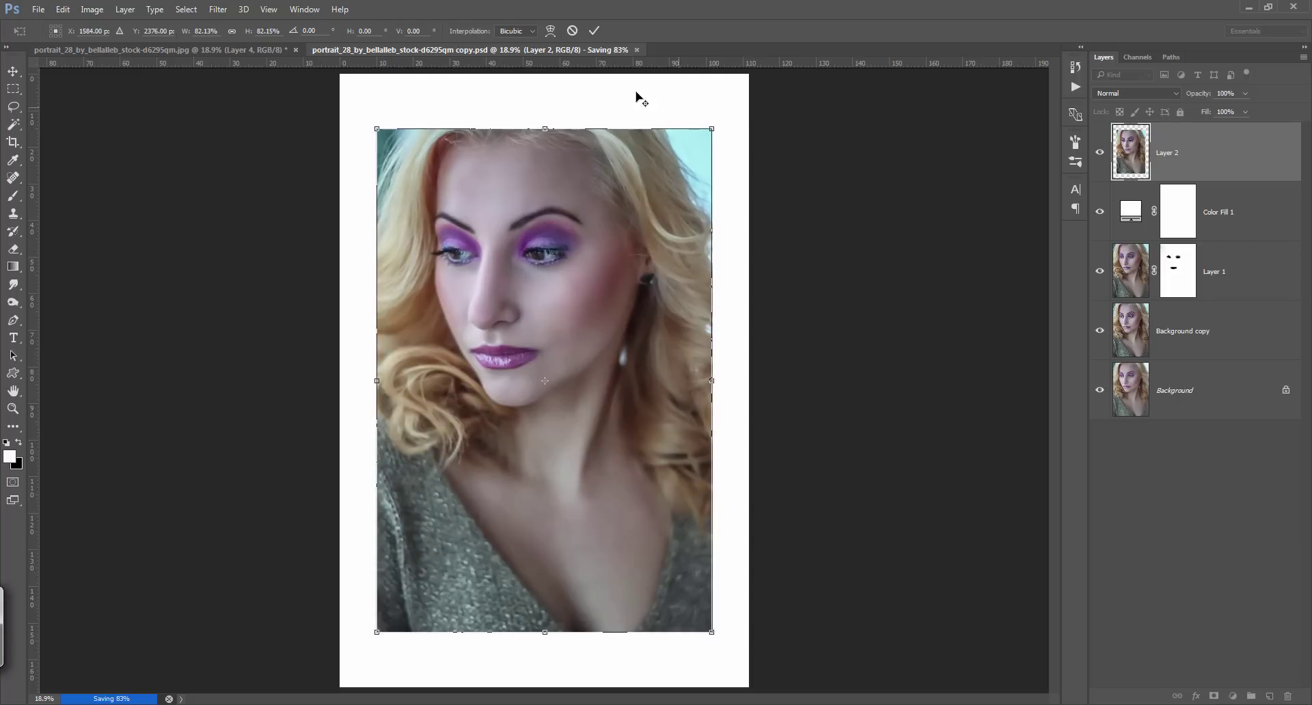
# - Commit the smaller portrait, add empty Layer 3, and set up an enlarged Mixer Brush
pyautogui.click(592, 31)
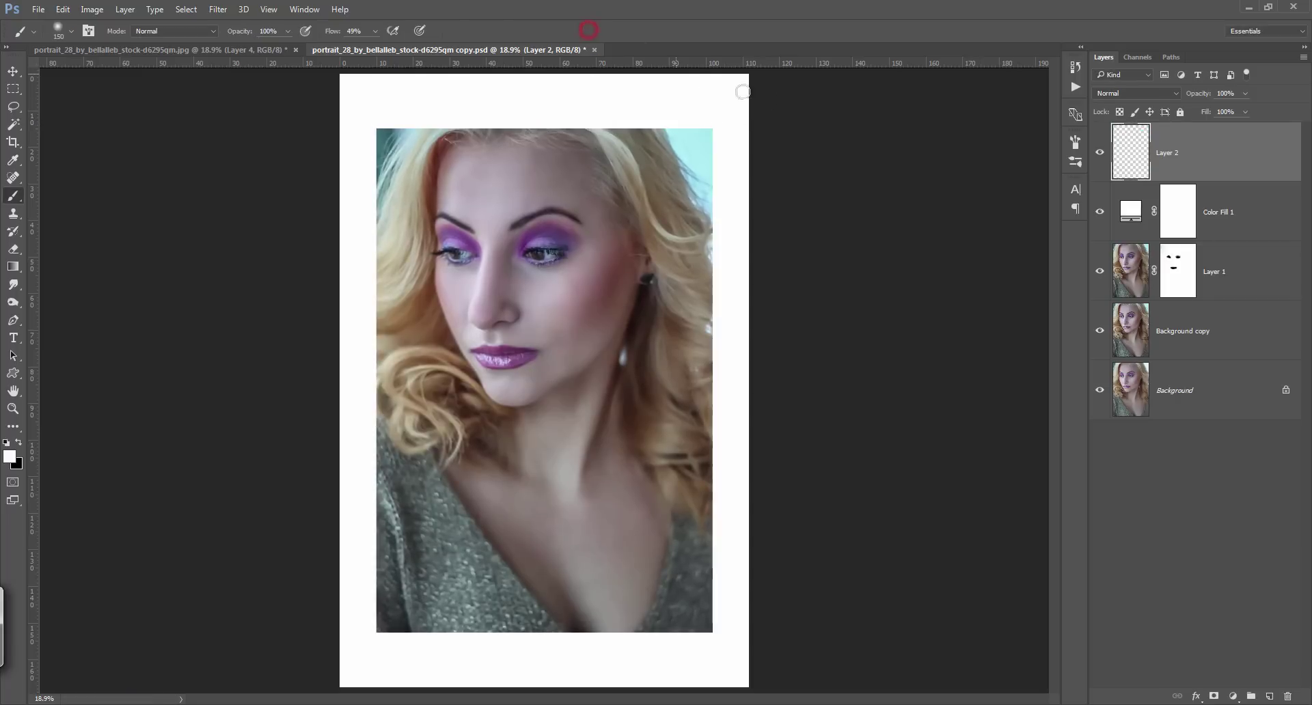
pyautogui.click(1272, 697)
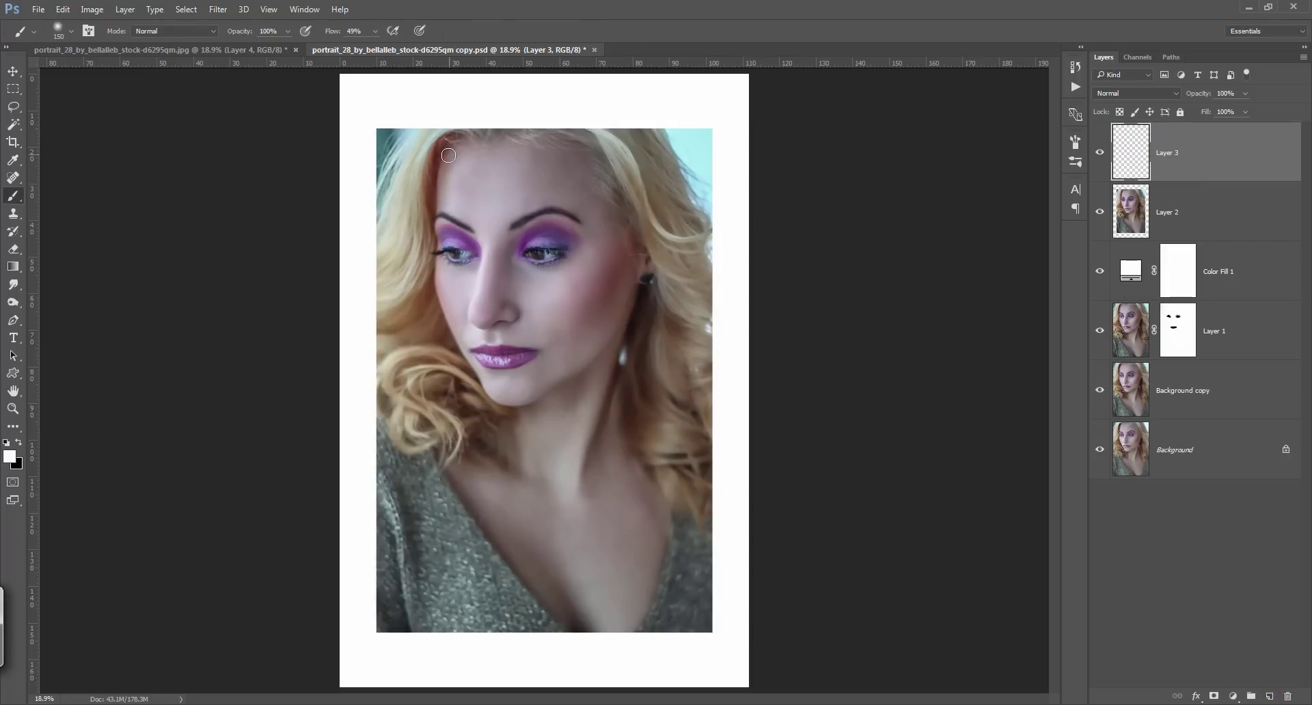
pyautogui.hotkey('shift', 'b')
pyautogui.hotkey('shift', 'b')
pyautogui.hotkey('shift', 'b')
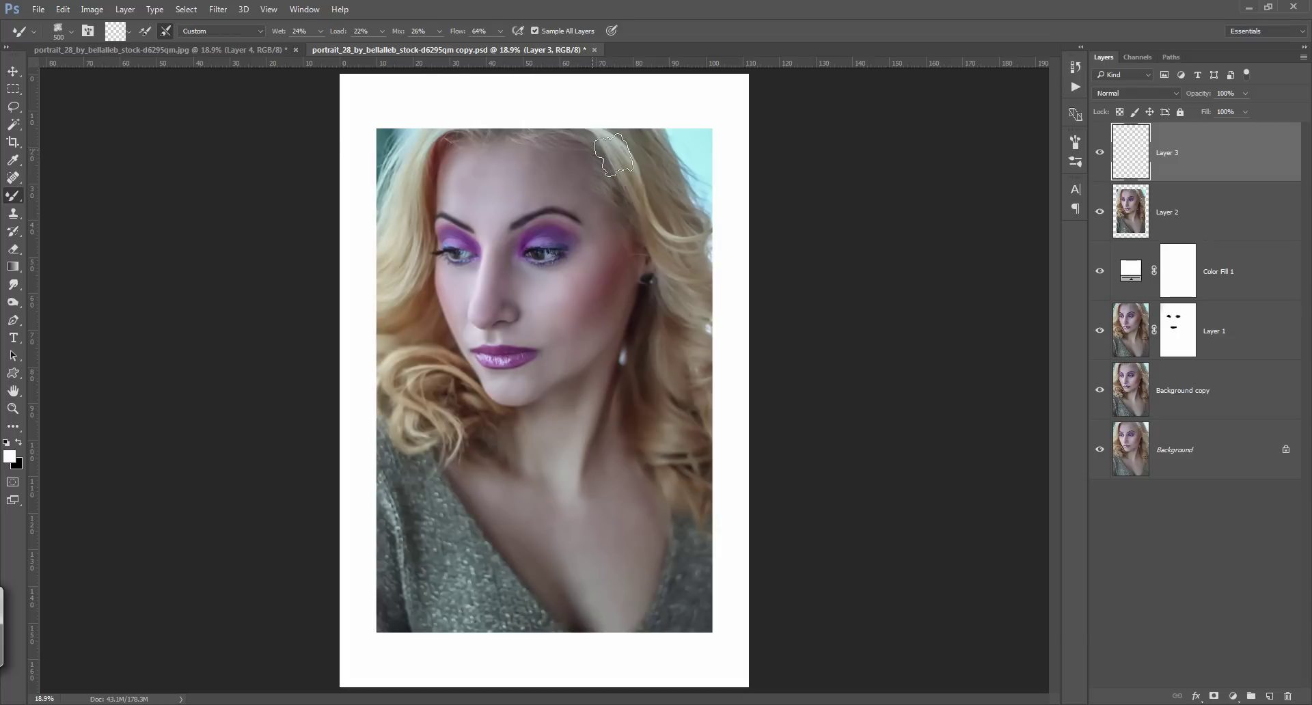
pyautogui.press(']')
# - Enlarge the Mixer Brush to about 1400 and smear white mist across the top-right corner
pyautogui.press(']')
pyautogui.press(']')
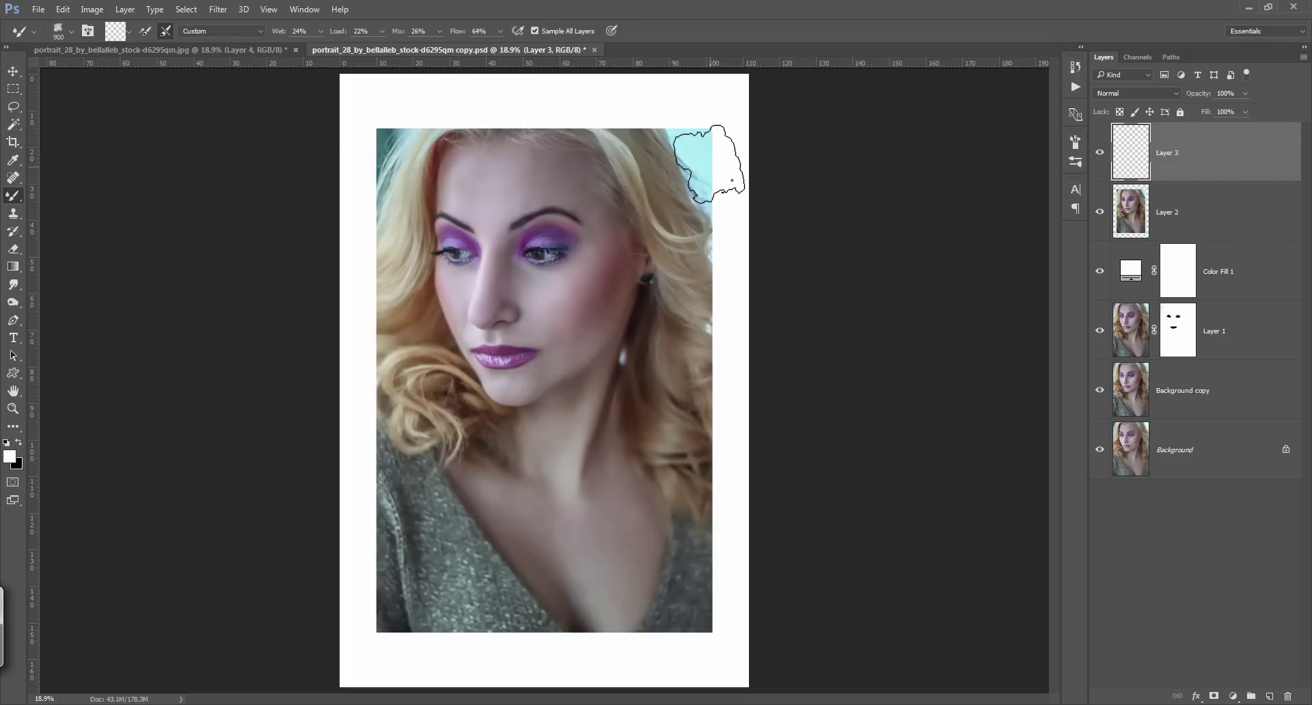
pyautogui.press(']')
pyautogui.press(']')
pyautogui.press(']')
pyautogui.press(']')
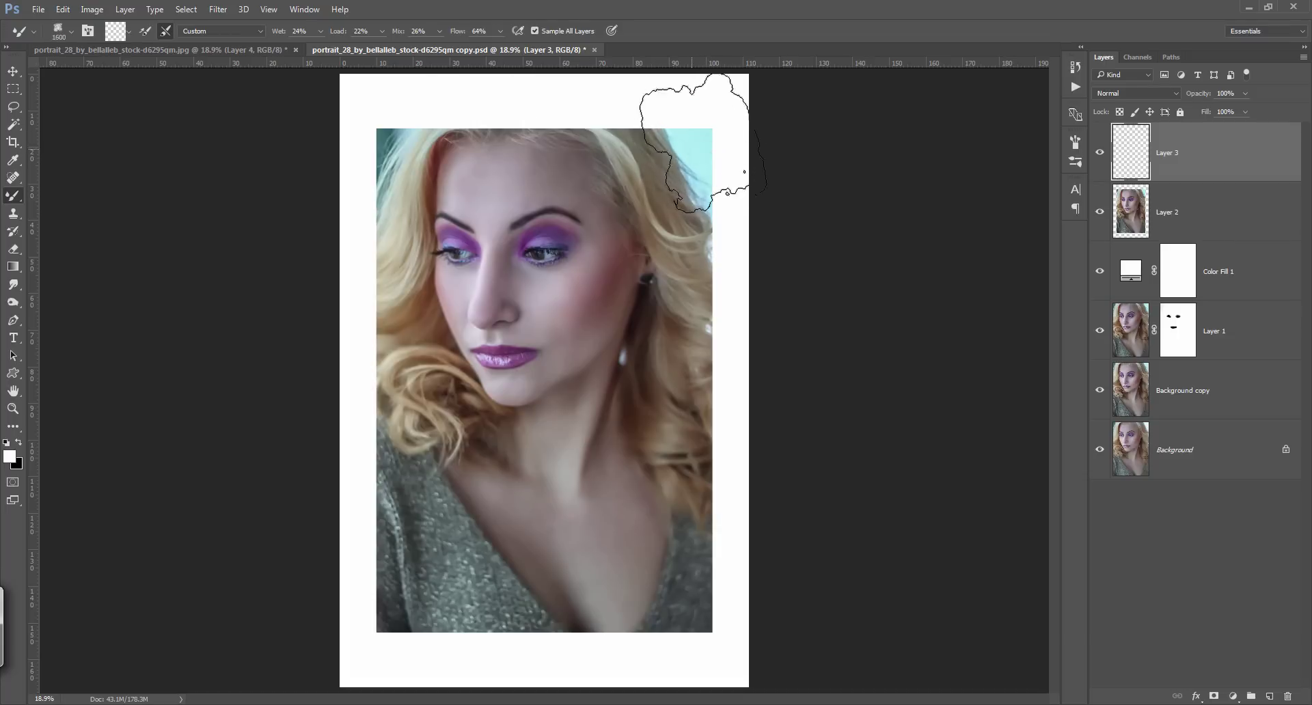
pyautogui.press(']')
pyautogui.press(']')
pyautogui.moveTo(683, 157)
pyautogui.mouseDown()
pyautogui.moveTo(729, 134)
pyautogui.moveTo(720, 173)
pyautogui.mouseUp()
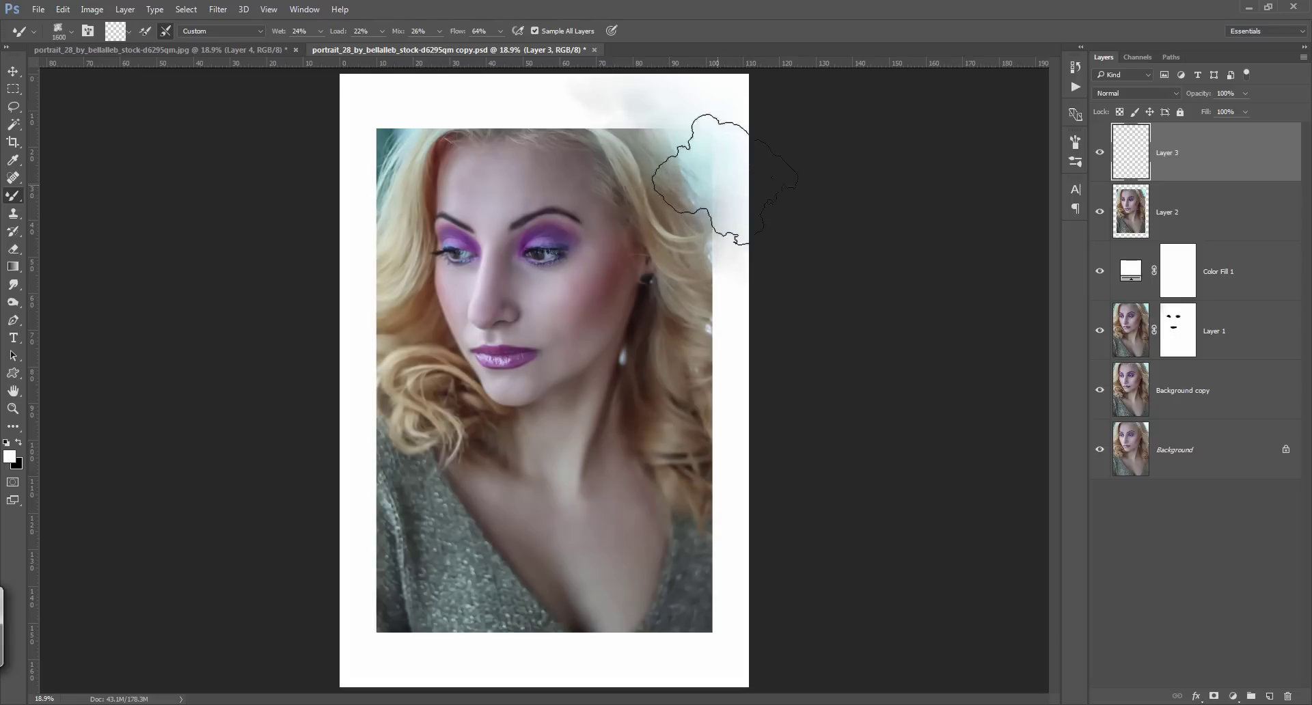
pyautogui.moveTo(720, 173)
pyautogui.mouseDown()
pyautogui.moveTo(667, 99)
pyautogui.moveTo(641, 121)
pyautogui.moveTo(706, 137)
pyautogui.mouseUp()
pyautogui.press(']')
pyautogui.press(']')
pyautogui.press('[')
pyautogui.press('[')
pyautogui.press('[')
pyautogui.press('[')
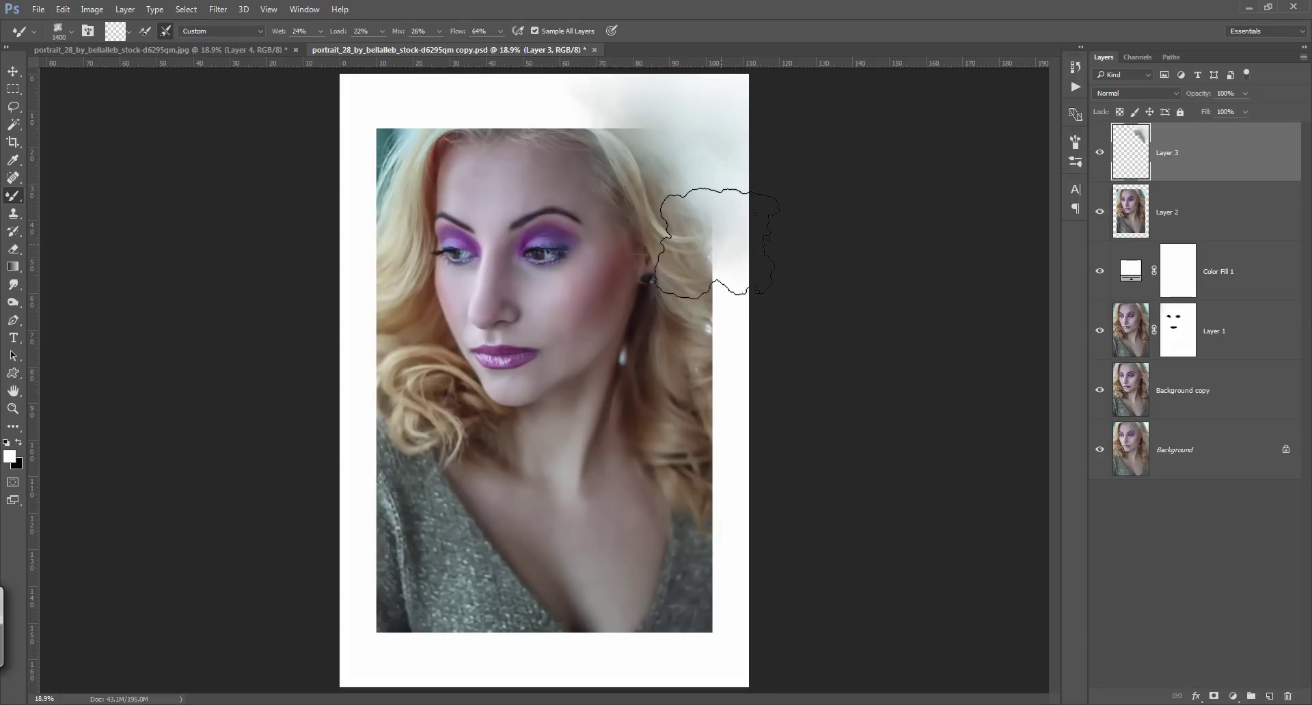
# - Smear white down the right hair edge beside the ear and neck, ending with a 1400 brush
pyautogui.moveTo(704, 242); pyautogui.dragTo(677, 103)
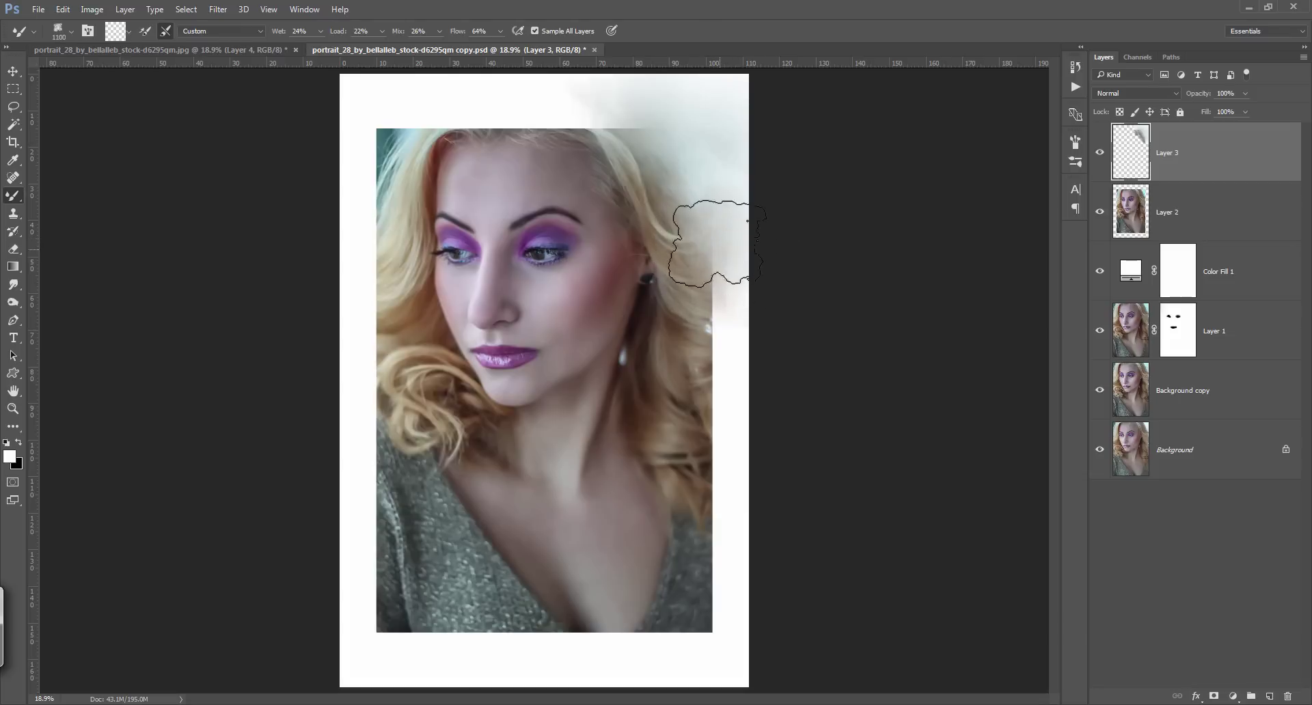
pyautogui.moveTo(711, 284); pyautogui.dragTo(727, 387)
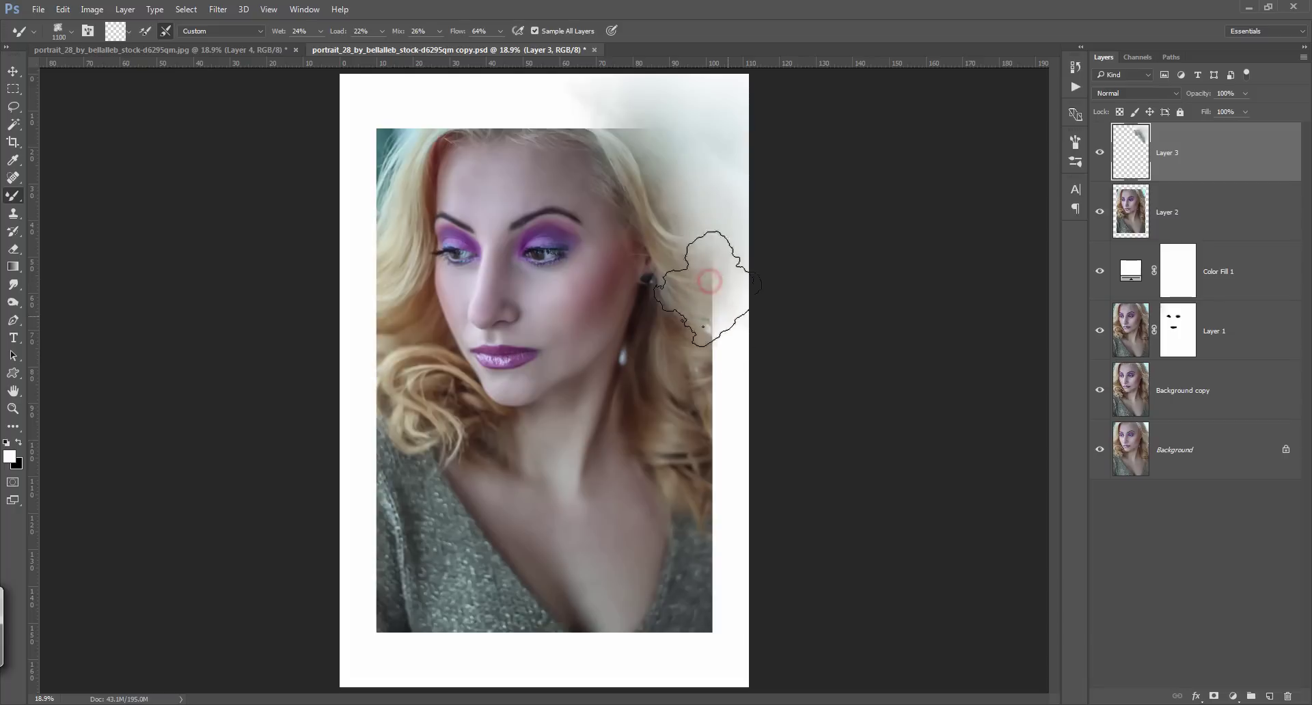
pyautogui.press('[')
pyautogui.press('[')
pyautogui.press('[')
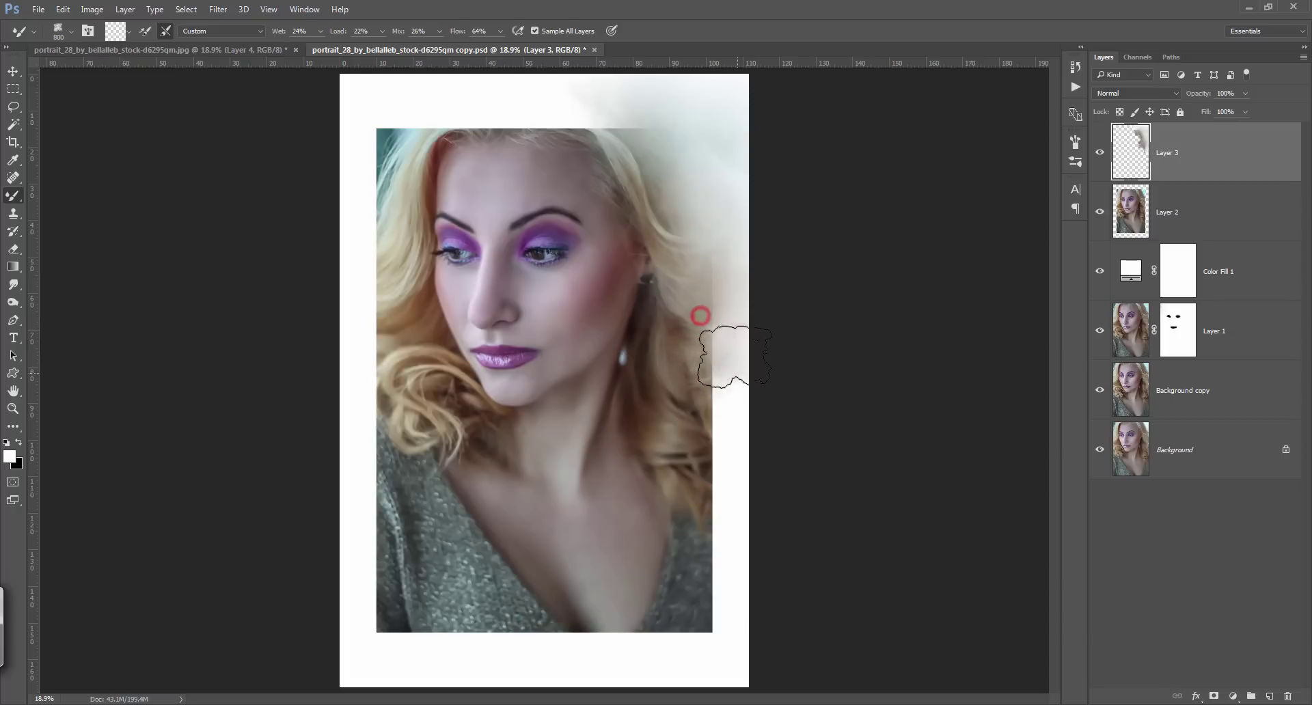
pyautogui.moveTo(700, 314); pyautogui.dragTo(707, 250)
pyautogui.press(']')
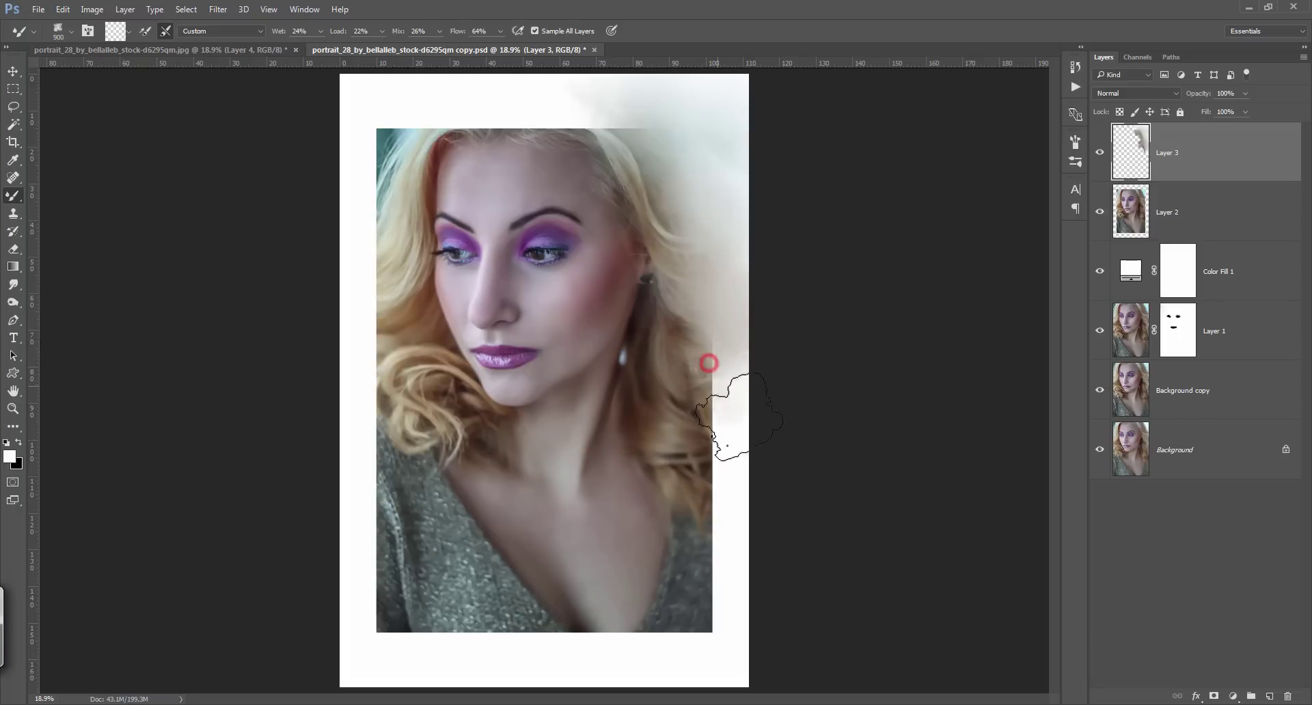
pyautogui.moveTo(718, 396); pyautogui.dragTo(710, 327)
pyautogui.moveTo(688, 214); pyautogui.dragTo(701, 233)
pyautogui.press('[')
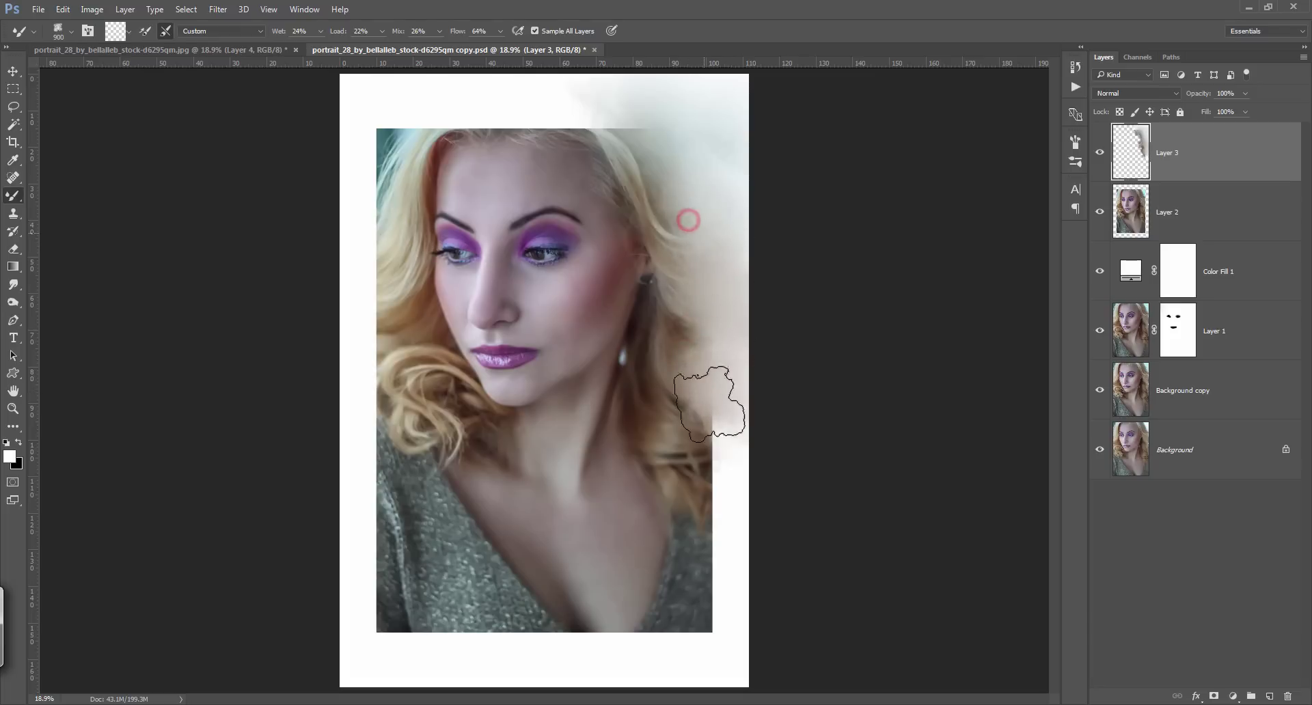
pyautogui.moveTo(685, 422)
pyautogui.mouseDown()
pyautogui.moveTo(717, 438)
pyautogui.moveTo(707, 471)
pyautogui.mouseUp()
pyautogui.press(']')
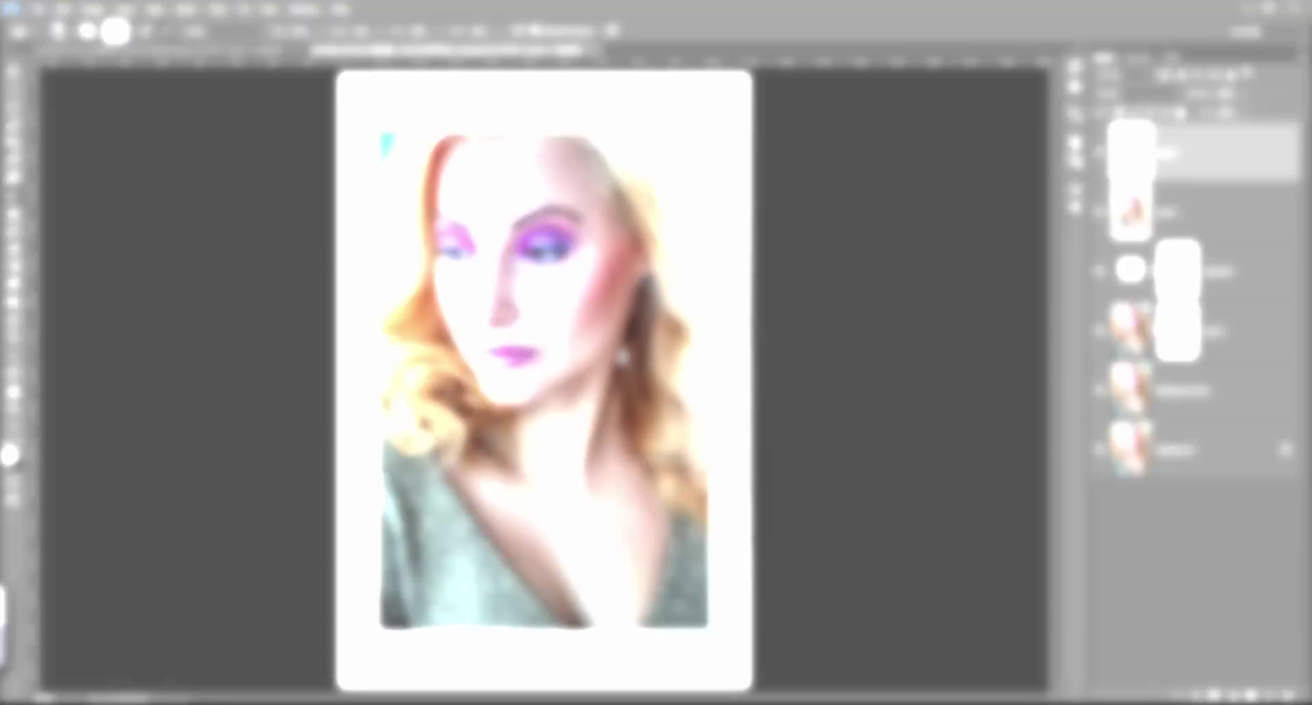
pyautogui.press(']')
pyautogui.press(']')
pyautogui.press(']')
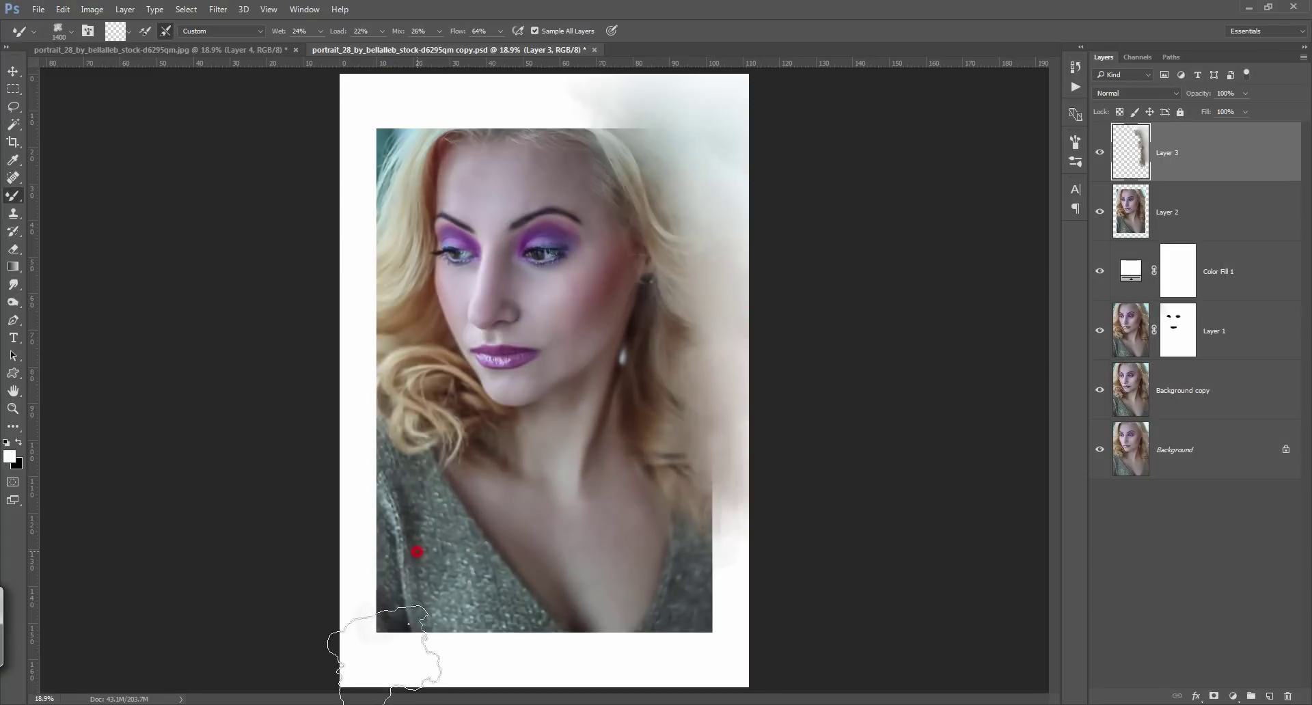
# - Paint grey mist along the bottom-left edge and over the white strip by the left curl
pyautogui.moveTo(420, 618)
pyautogui.mouseDown()
pyautogui.moveTo(411, 503)
pyautogui.moveTo(480, 627)
pyautogui.moveTo(709, 629)
pyautogui.moveTo(705, 475)
pyautogui.moveTo(708, 566)
pyautogui.moveTo(753, 557)
pyautogui.moveTo(704, 621)
pyautogui.mouseUp()
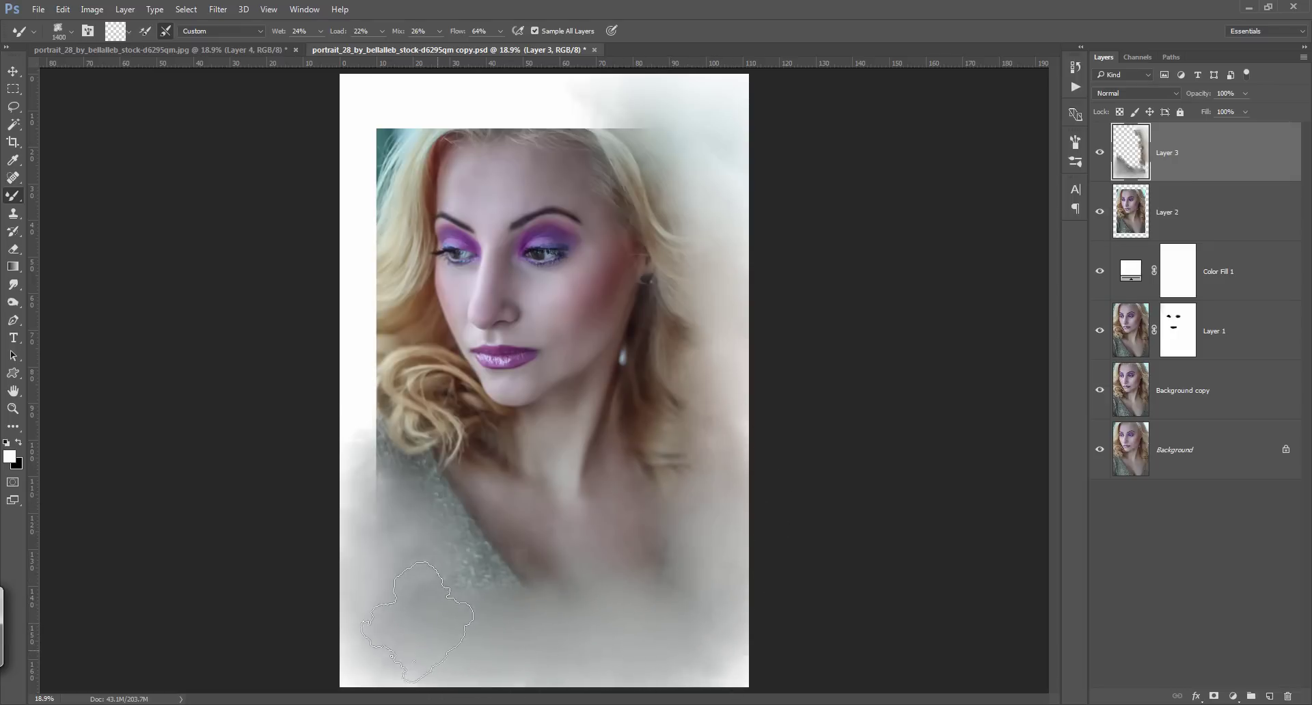
pyautogui.moveTo(369, 420)
pyautogui.mouseDown()
pyautogui.moveTo(390, 436)
pyautogui.moveTo(381, 454)
pyautogui.moveTo(372, 332)
pyautogui.moveTo(390, 270)
pyautogui.moveTo(387, 133)
pyautogui.moveTo(381, 226)
pyautogui.moveTo(438, 126)
pyautogui.moveTo(498, 109)
pyautogui.moveTo(556, 125)
pyautogui.moveTo(638, 95)
pyautogui.moveTo(575, 121)
pyautogui.moveTo(472, 118)
pyautogui.moveTo(594, 109)
pyautogui.moveTo(704, 176)
pyautogui.moveTo(528, 196)
pyautogui.mouseUp()
pyautogui.press('[')
pyautogui.press('[')
pyautogui.press('[')
pyautogui.press('[')
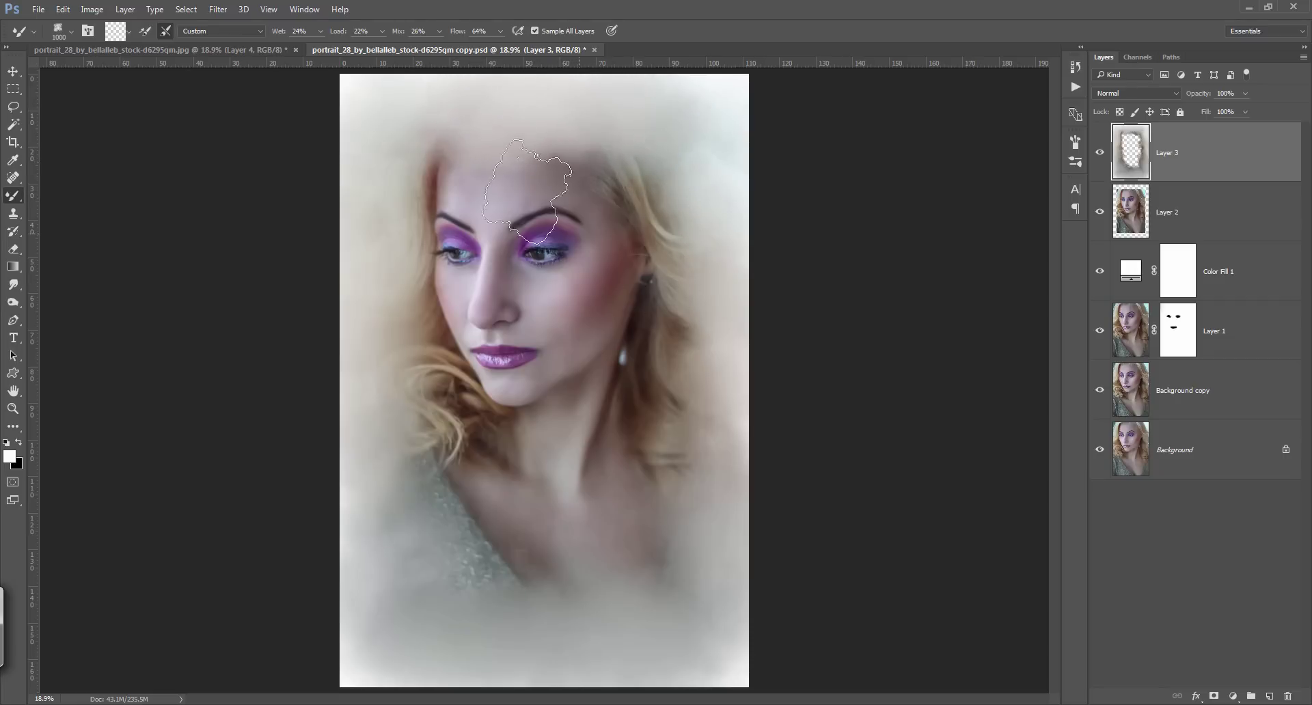
# - At 19% flow, smooth the shoulder, neck and chest texture and soften the hair strands
pyautogui.moveTo(452, 32); pyautogui.dragTo(432, 33)
pyautogui.press('[')
pyautogui.moveTo(419, 482)
pyautogui.mouseDown()
pyautogui.moveTo(472, 567)
pyautogui.moveTo(444, 533)
pyautogui.moveTo(437, 373)
pyautogui.moveTo(451, 472)
pyautogui.moveTo(513, 568)
pyautogui.moveTo(431, 537)
pyautogui.moveTo(421, 574)
pyautogui.mouseUp()
pyautogui.moveTo(571, 374)
pyautogui.mouseDown()
pyautogui.moveTo(676, 513)
pyautogui.moveTo(609, 439)
pyautogui.moveTo(536, 551)
pyautogui.moveTo(673, 378)
pyautogui.moveTo(666, 478)
pyautogui.moveTo(653, 345)
pyautogui.moveTo(691, 337)
pyautogui.moveTo(659, 410)
pyautogui.moveTo(636, 396)
pyautogui.moveTo(650, 219)
pyautogui.moveTo(588, 126)
pyautogui.moveTo(486, 101)
pyautogui.moveTo(430, 178)
pyautogui.moveTo(437, 162)
pyautogui.mouseUp()
pyautogui.press('[')
pyautogui.press('[')
pyautogui.moveTo(628, 89); pyautogui.dragTo(620, 157)
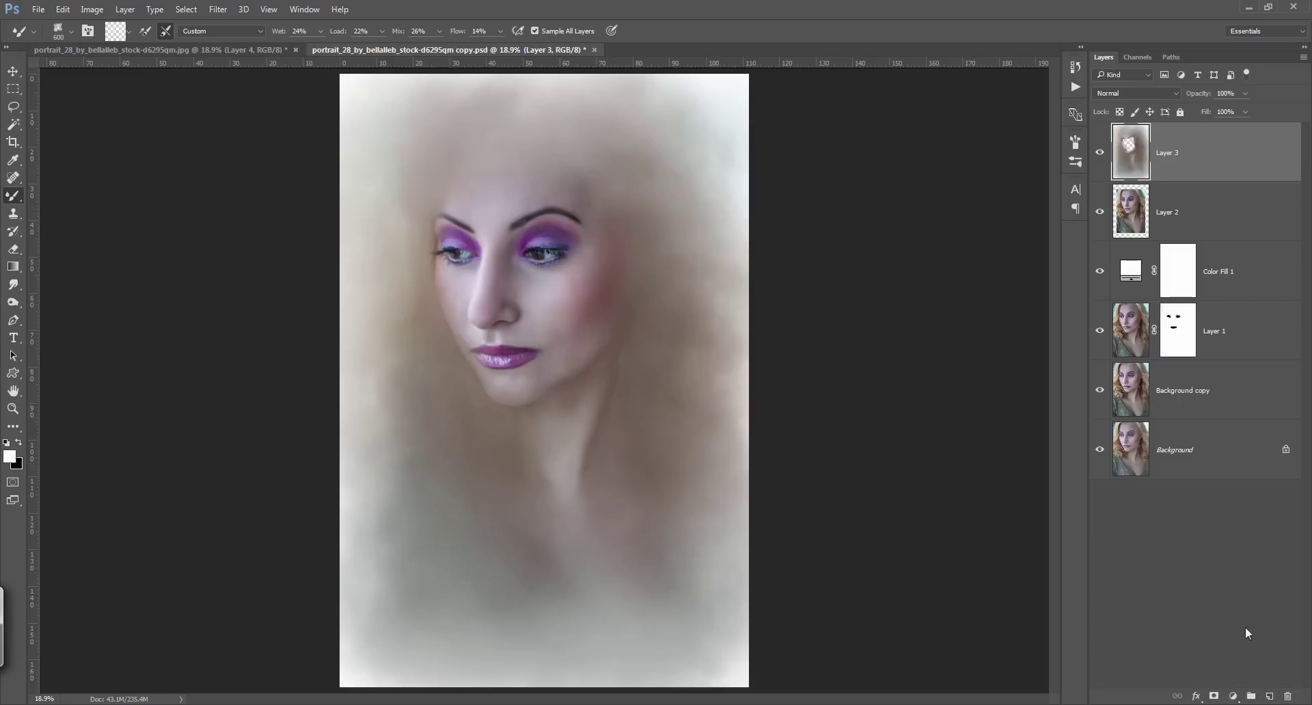
pyautogui.click(1269, 695)
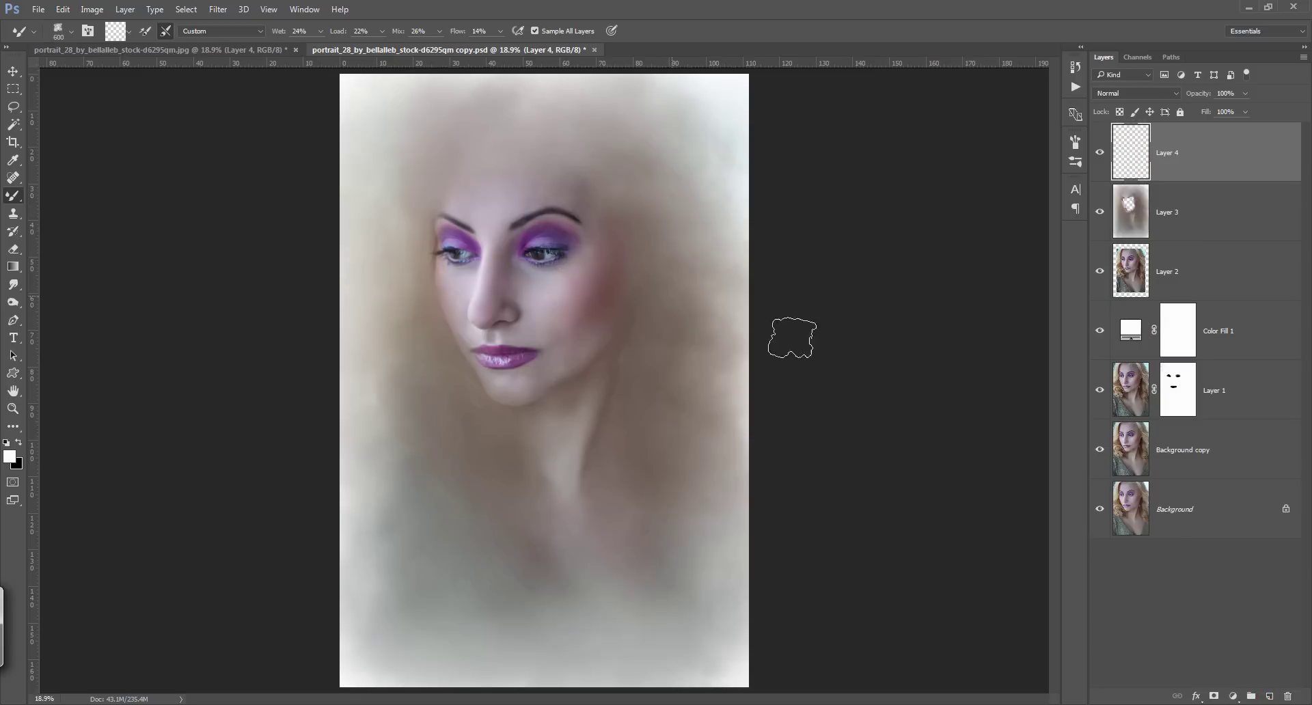
pyautogui.click(1234, 696)
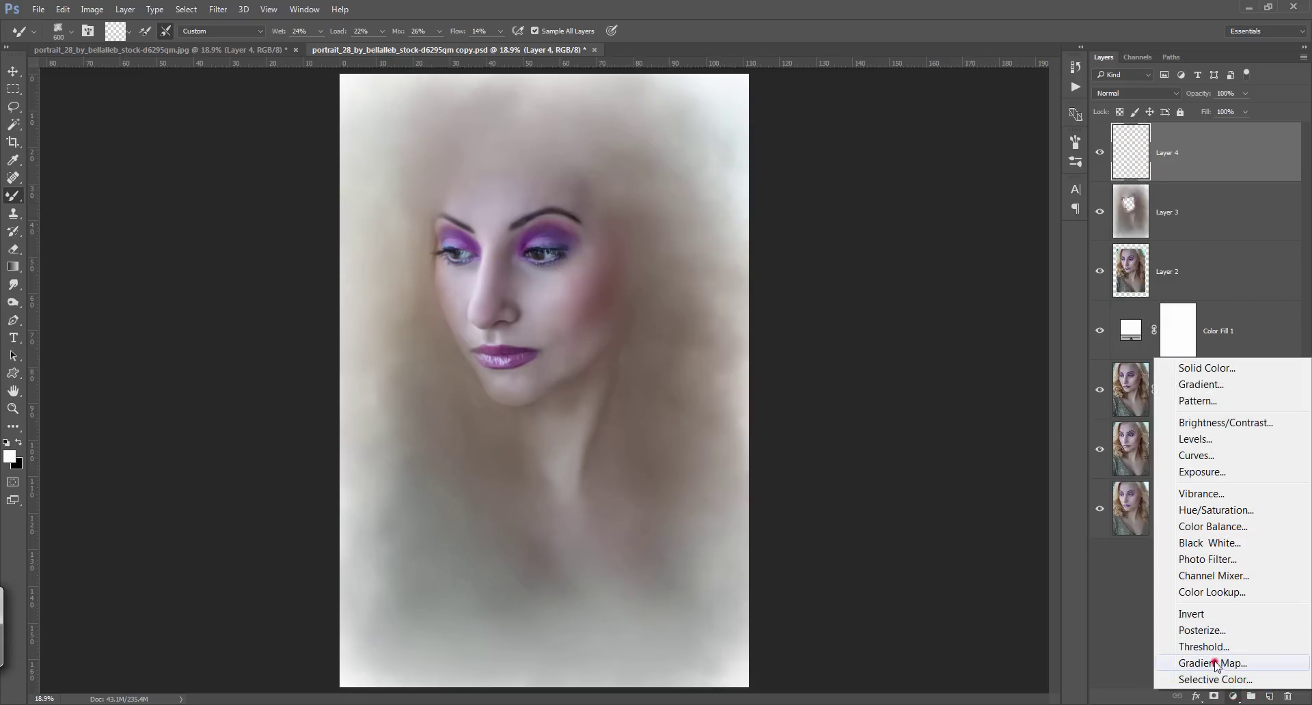
pyautogui.click(1215, 661)
pyautogui.click(830, 205)
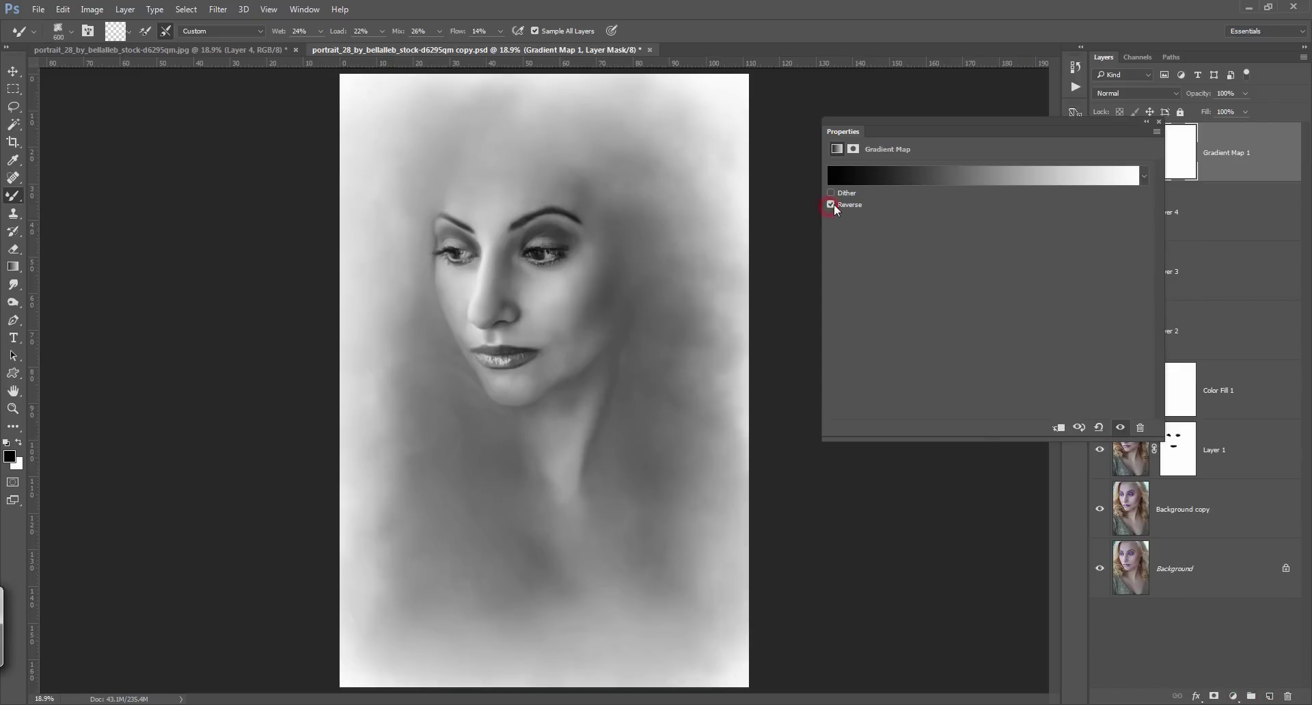
pyautogui.click(846, 205)
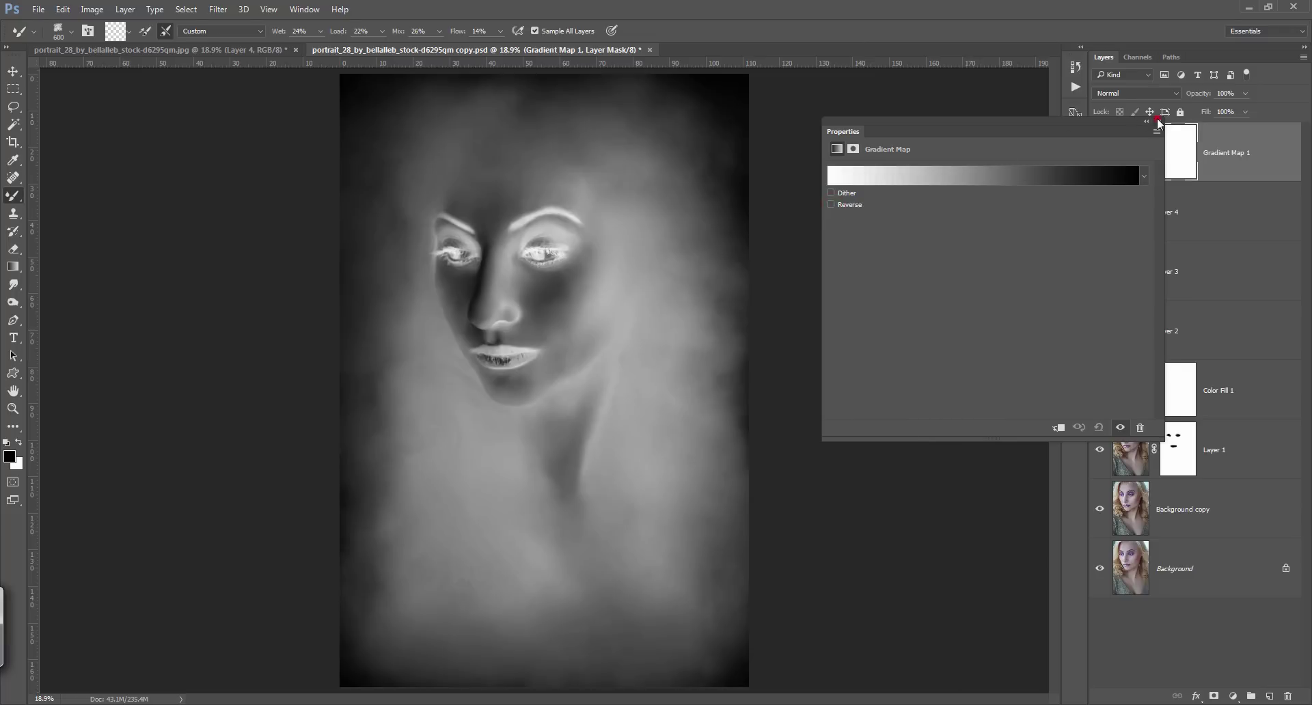
pyautogui.click(1148, 122)
pyautogui.click(1098, 153)
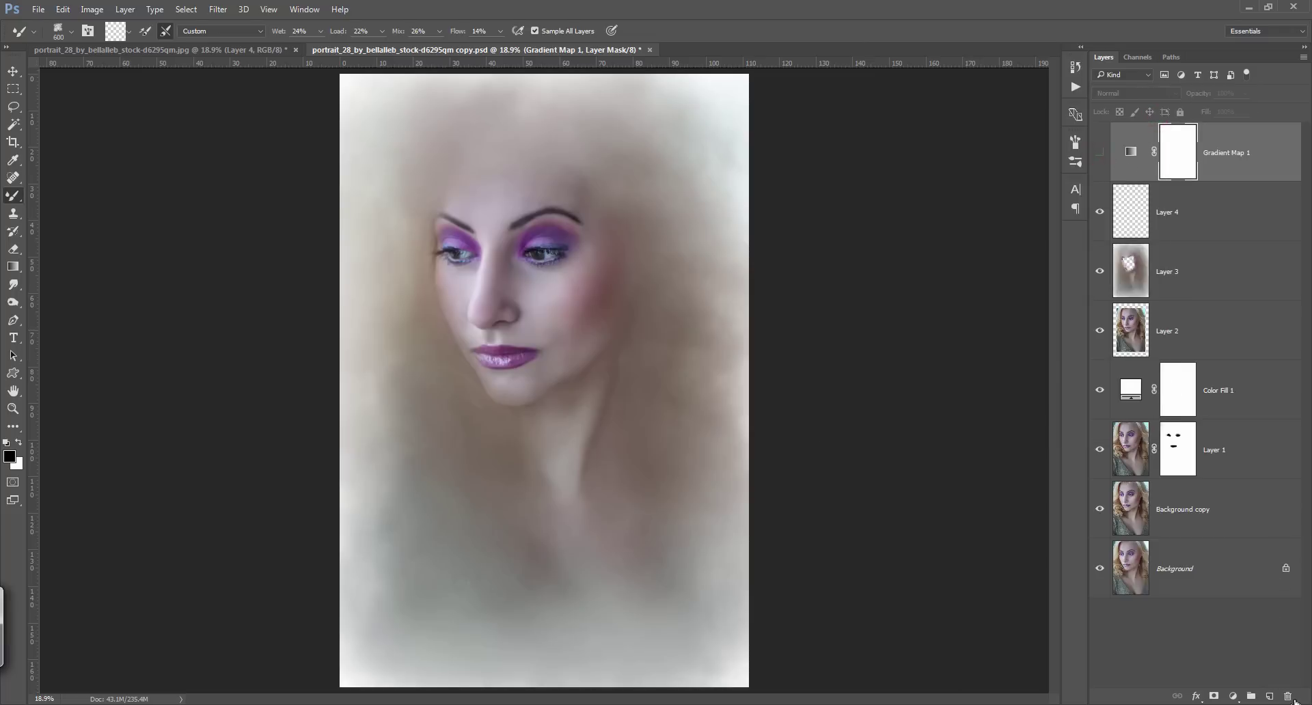
pyautogui.click(1270, 697)
pyautogui.press('x')
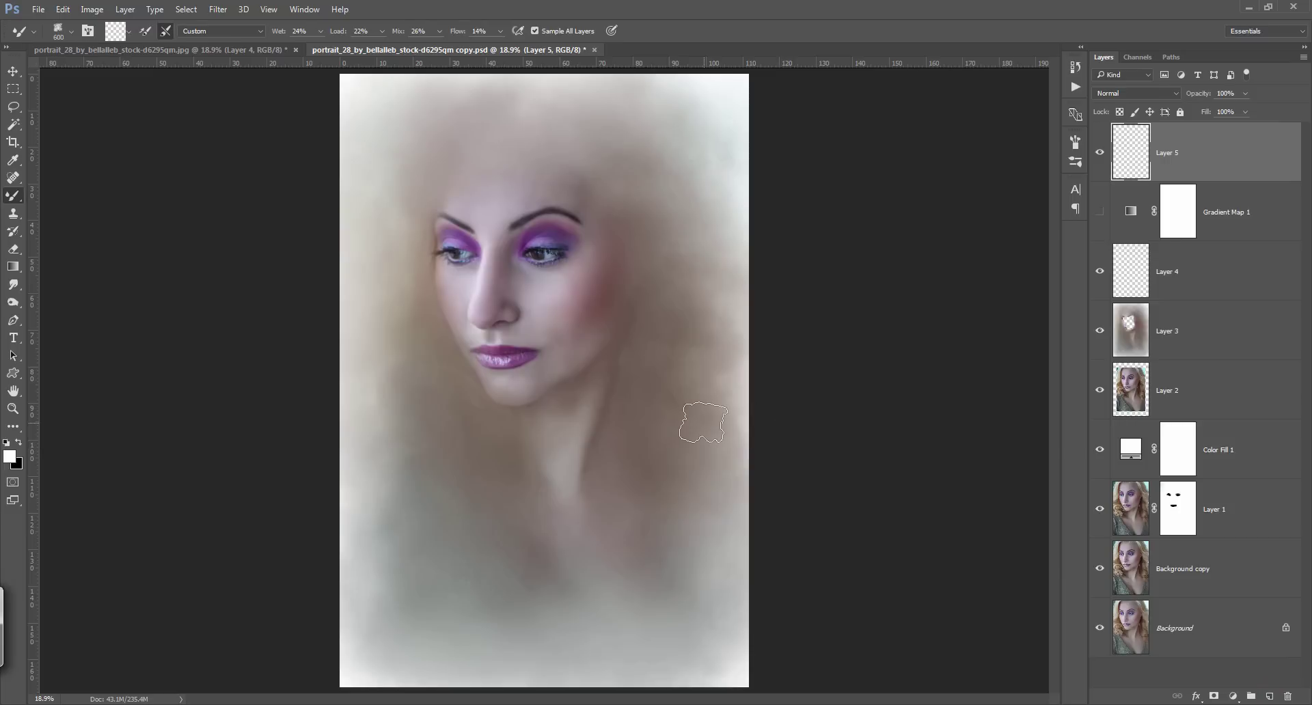
pyautogui.press('Delete')
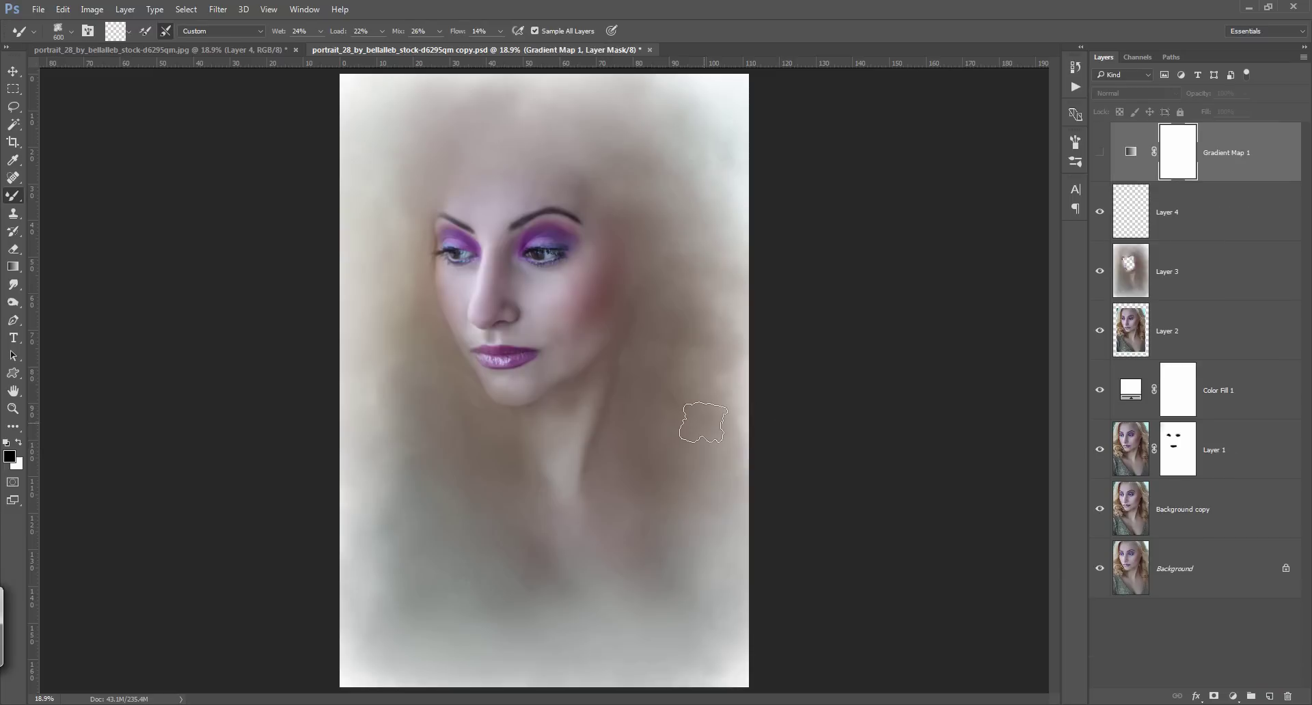
pyautogui.press('Delete')
pyautogui.press('Delete')
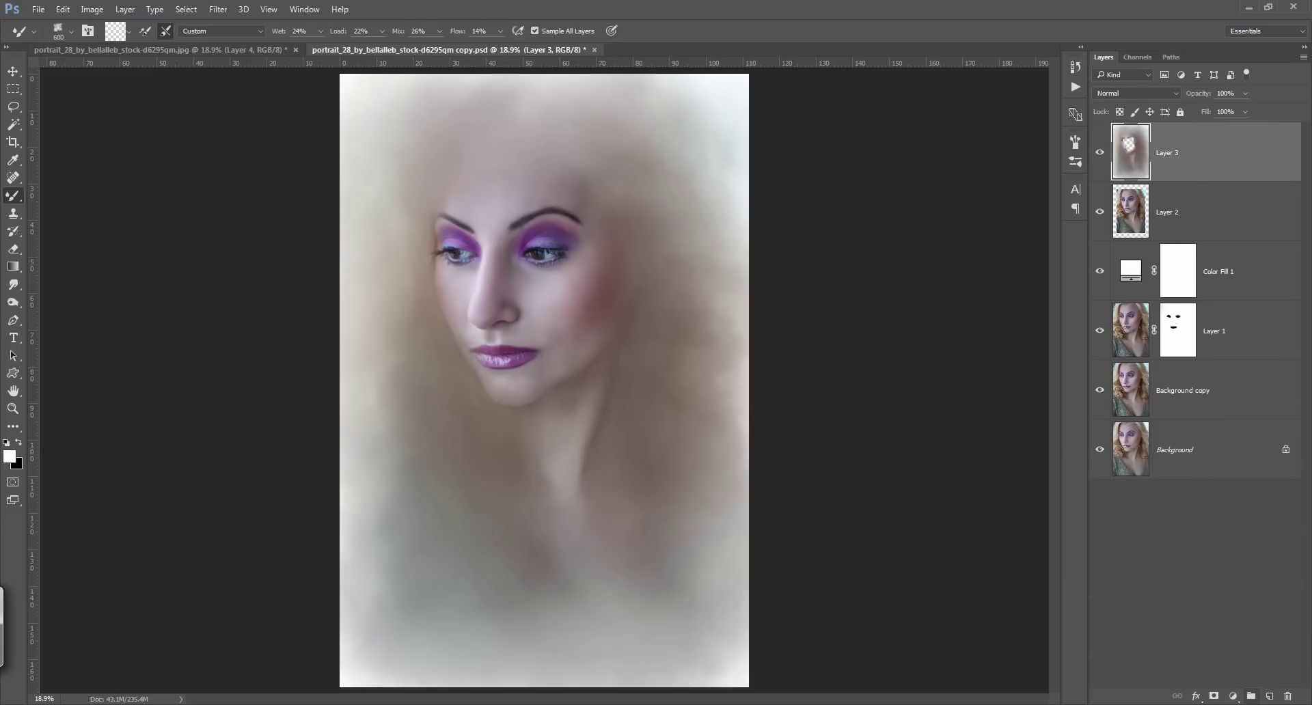
# - Add a new empty Layer 4 above Layer 3
pyautogui.click(1233, 697)
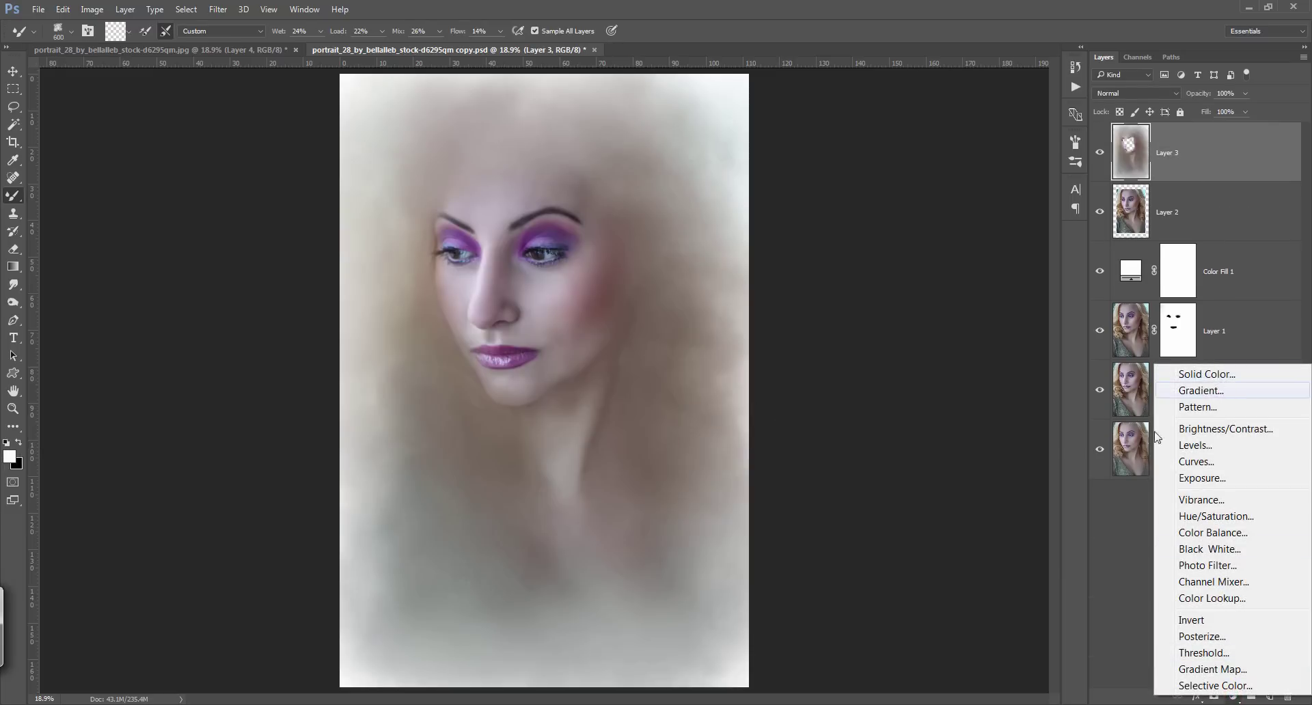
pyautogui.click(1130, 513)
pyautogui.click(1268, 696)
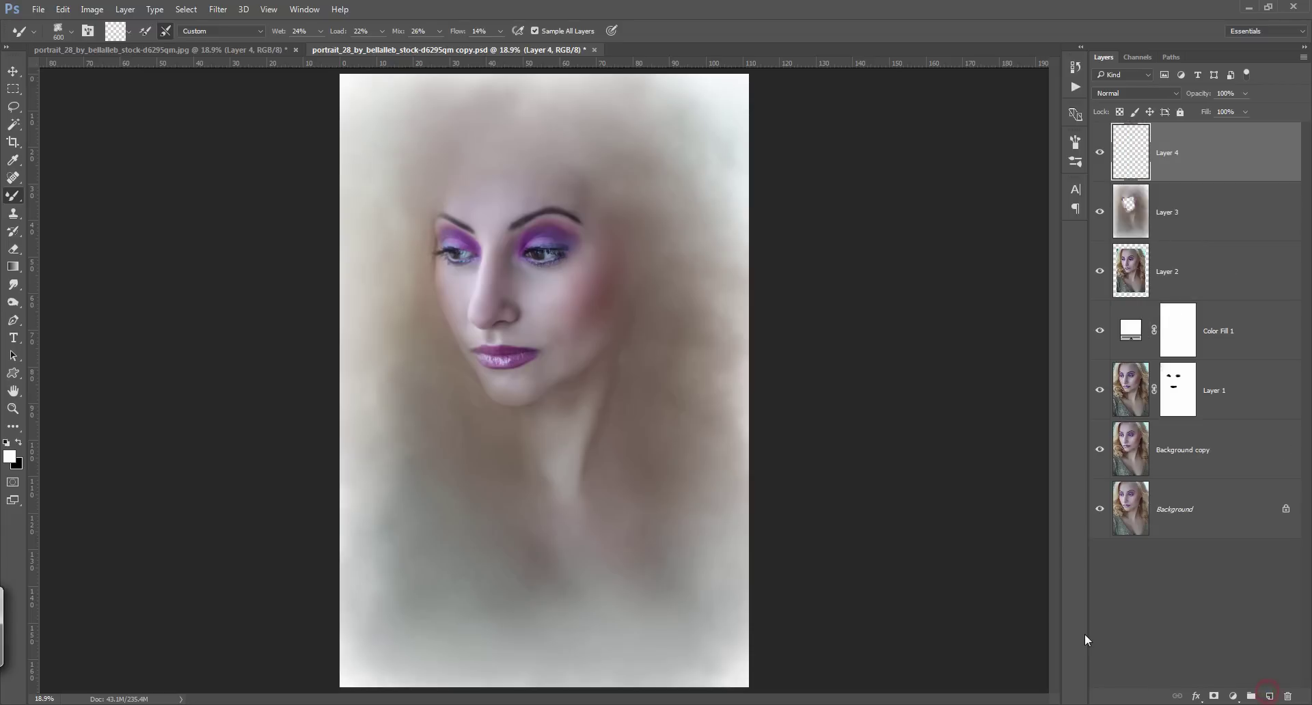
# - Fill Layer 4 with 50% Gray and set its blend mode to Overlay
pyautogui.hotkey('shift', 'F5')
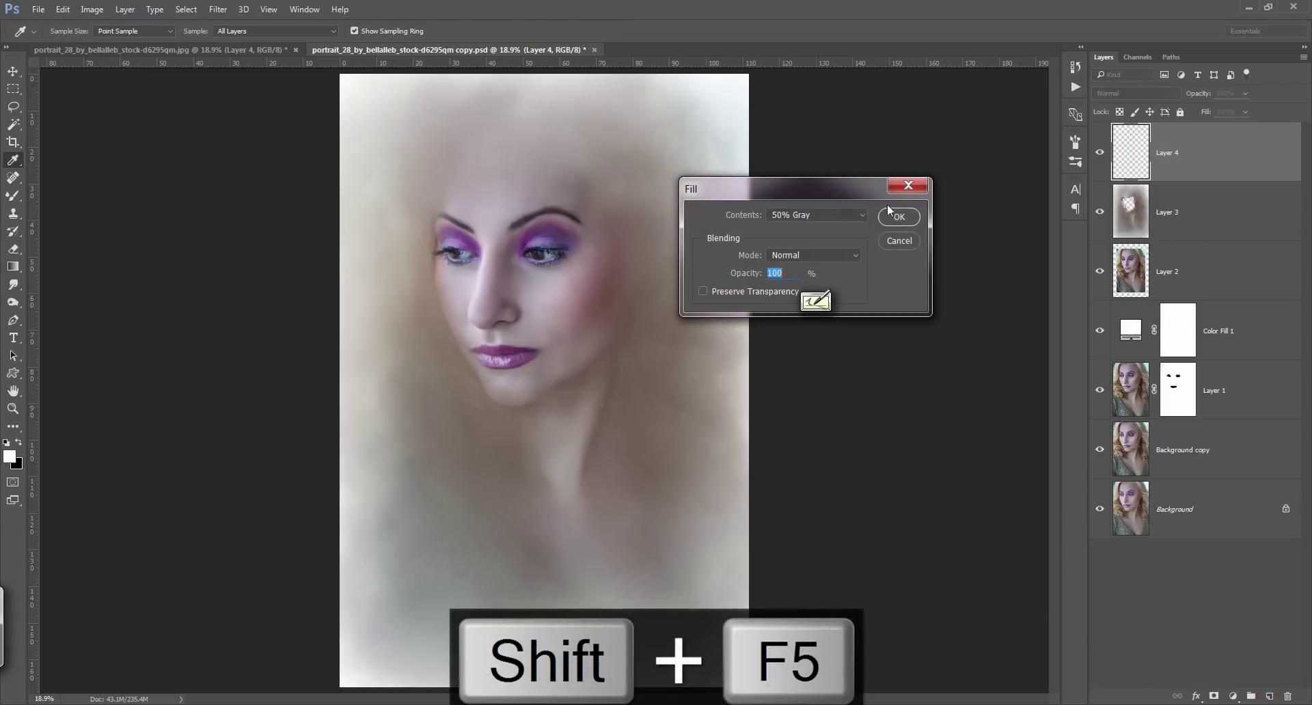
pyautogui.click(896, 216)
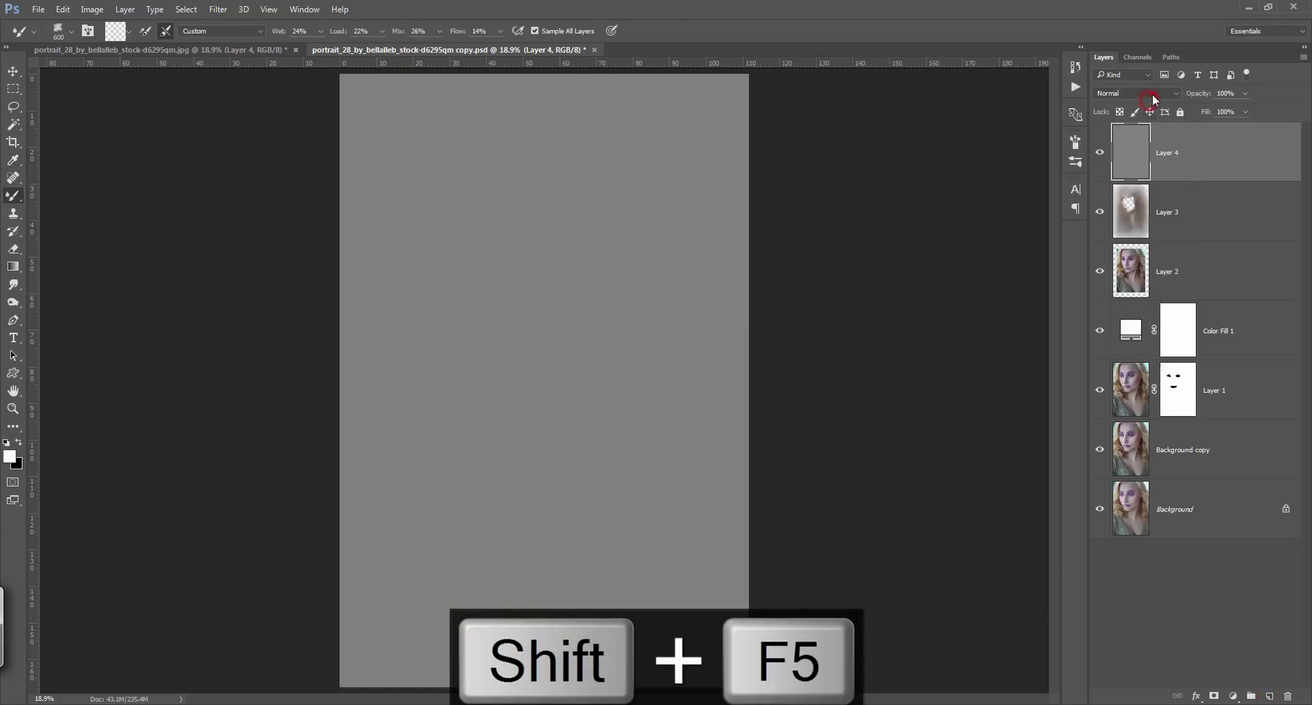
pyautogui.click(1155, 100)
pyautogui.click(1138, 227)
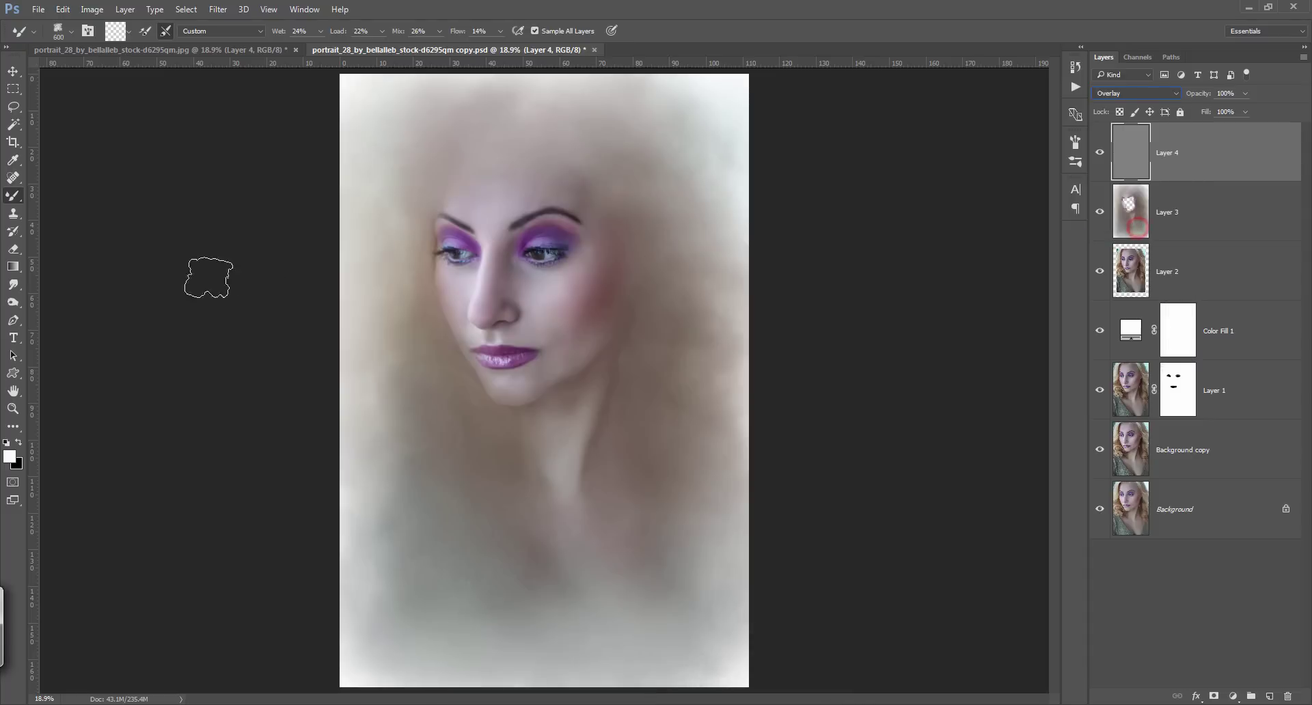
pyautogui.click(12, 284)
pyautogui.rightClick(13, 287)
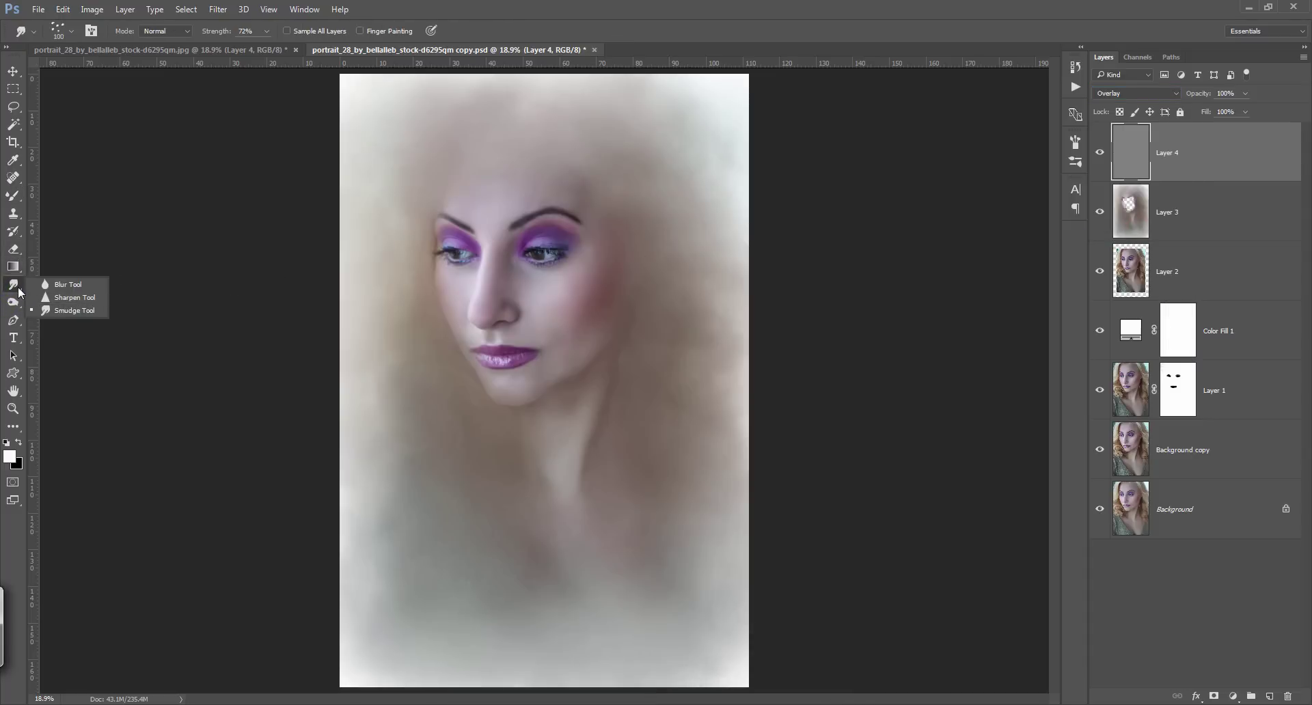
# - Select the Dodge Tool and lighten the forehead above the left eyebrow with dabs
pyautogui.click(13, 214)
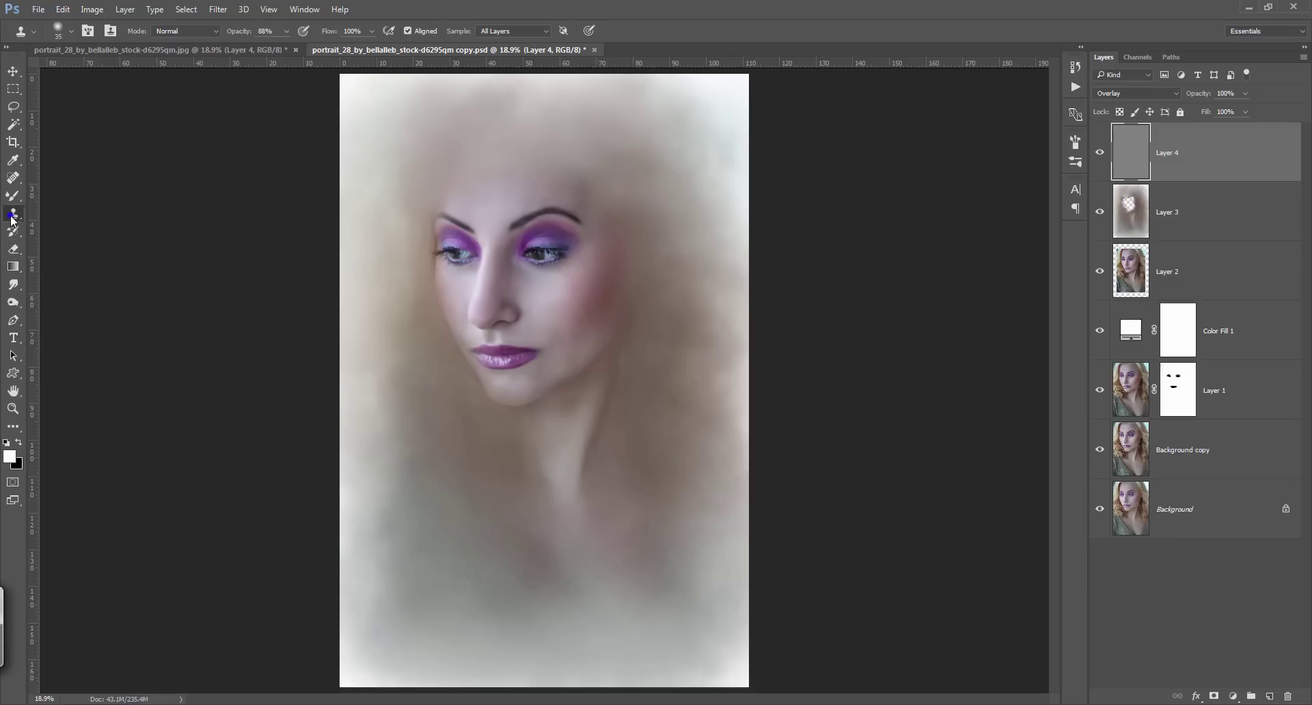
pyautogui.rightClick(13, 216)
pyautogui.click(13, 302)
pyautogui.rightClick(13, 302)
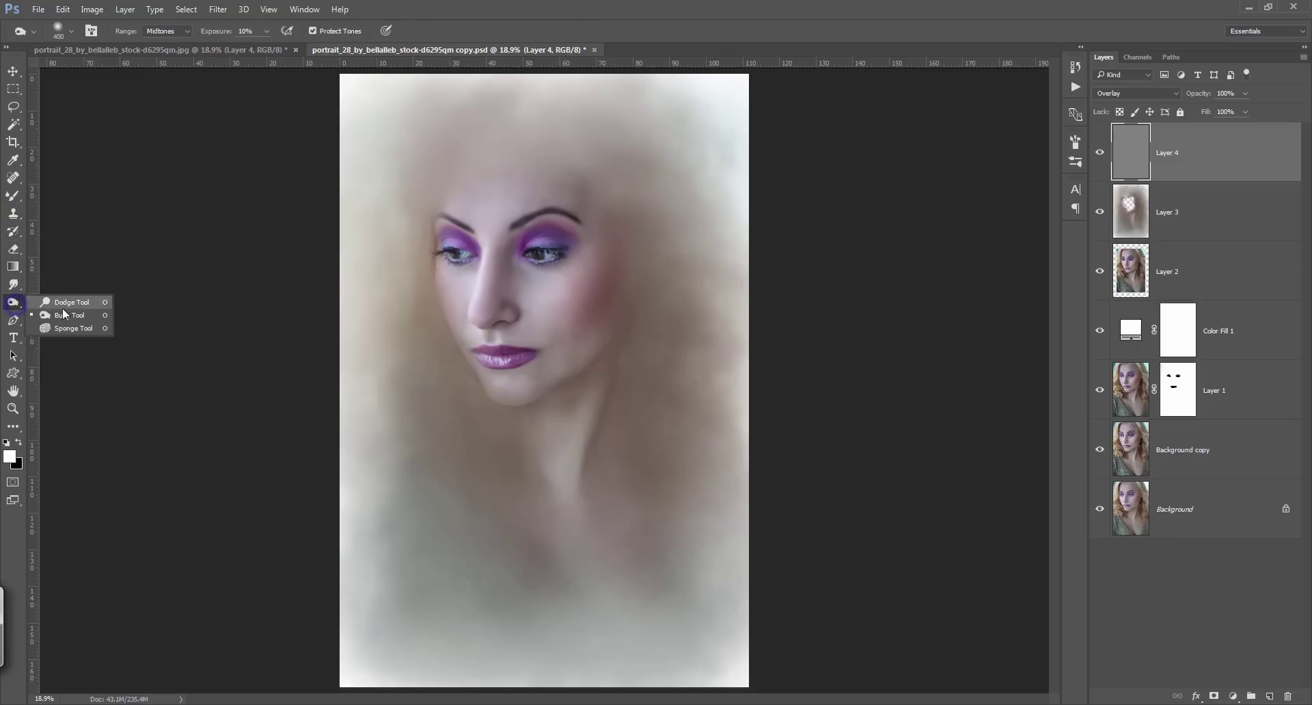
pyautogui.click(69, 315)
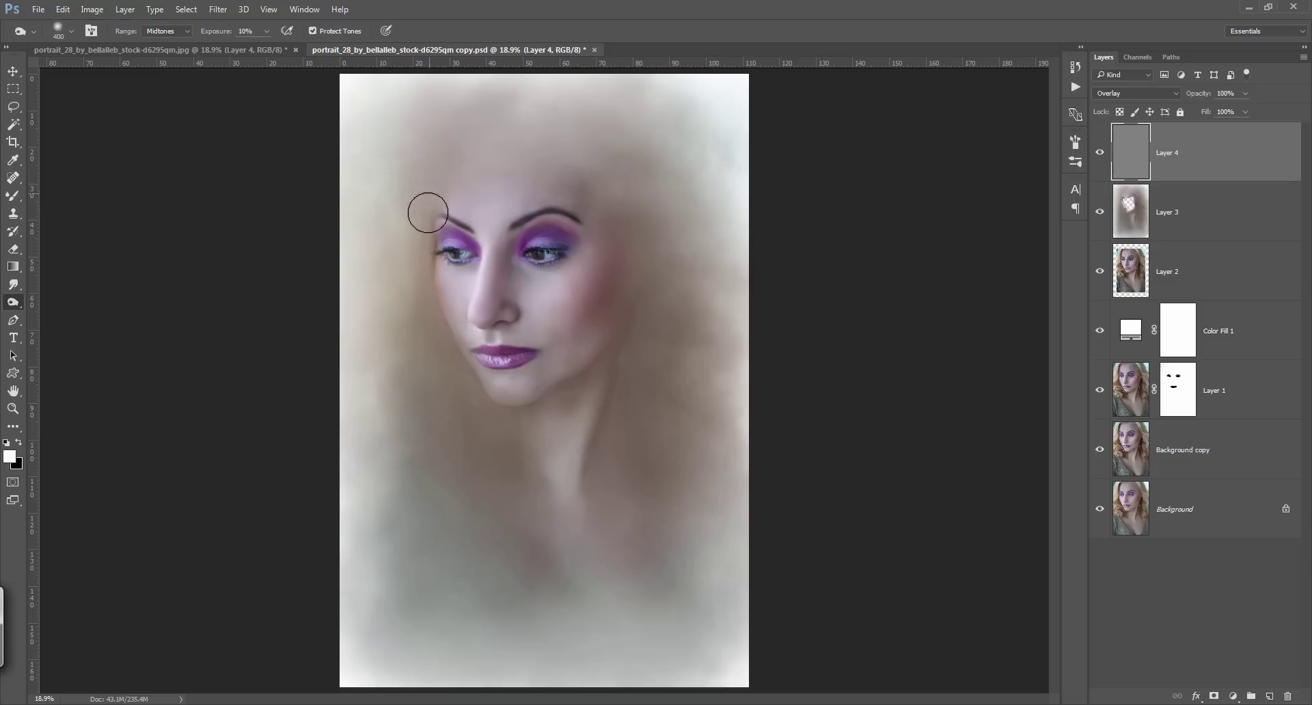
pyautogui.moveTo(444, 149); pyautogui.dragTo(444, 146)
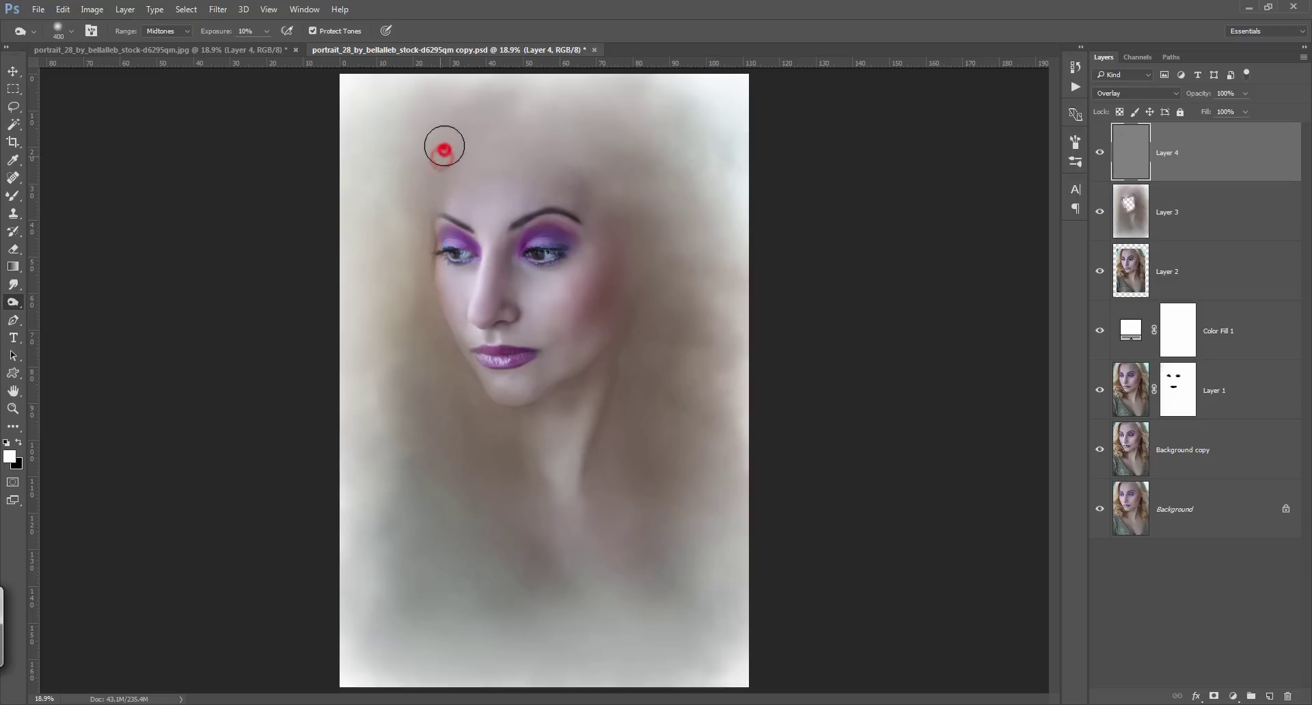
pyautogui.click(452, 126)
pyautogui.click(433, 147)
pyautogui.click(426, 169)
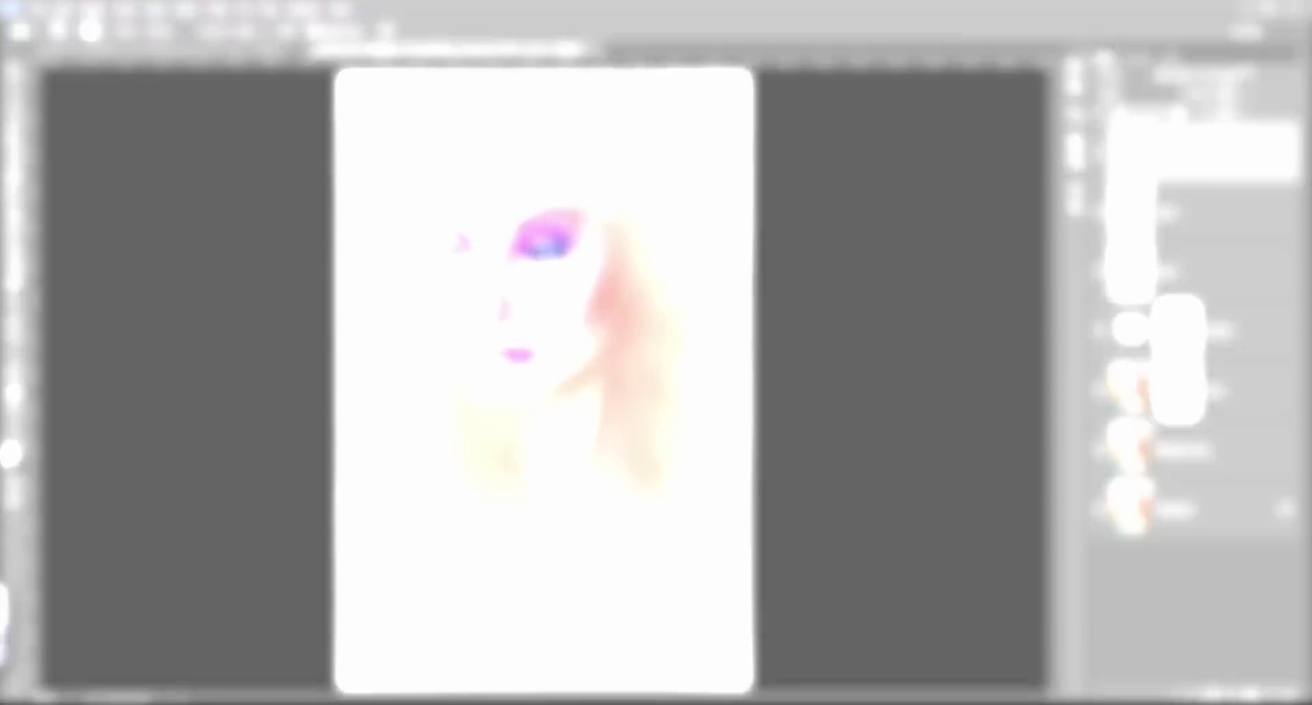
# - Lighten beside the left eye, the forehead, and down the right cheek
pyautogui.click(390, 251)
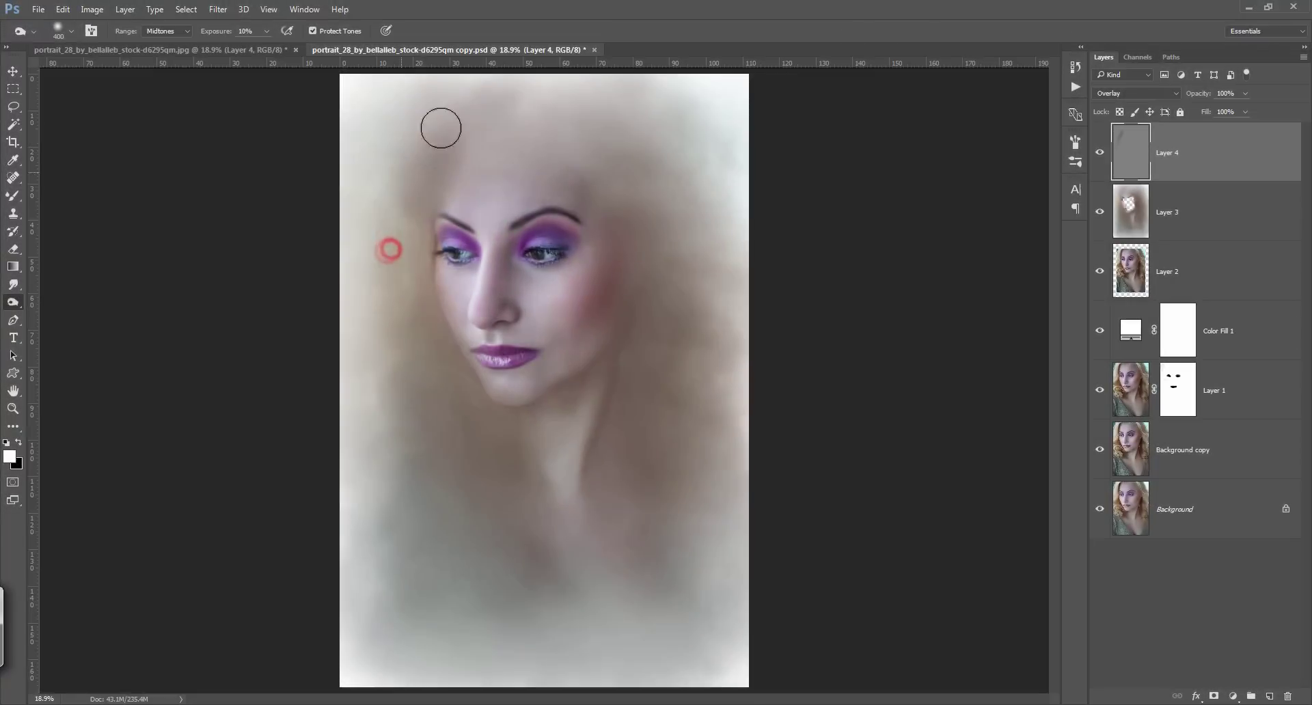
pyautogui.click(439, 182)
pyautogui.click(458, 158)
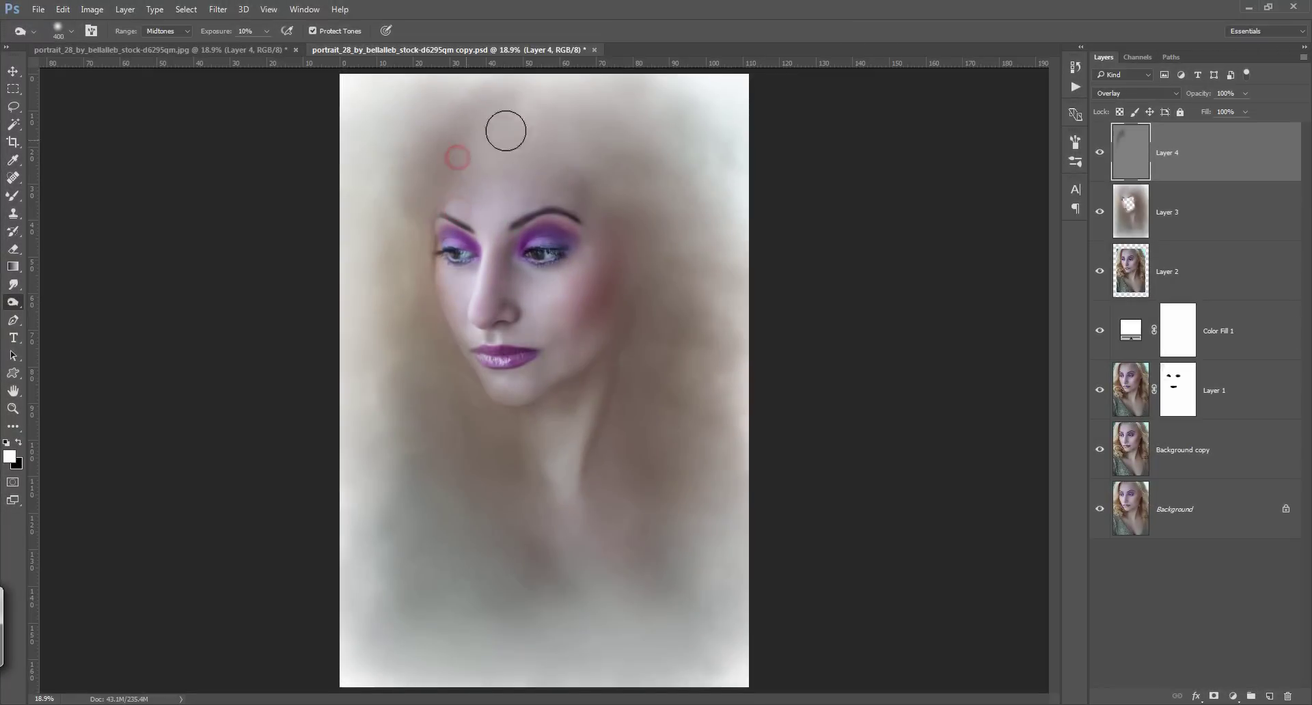
pyautogui.click(637, 215)
pyautogui.click(642, 260)
pyautogui.click(638, 304)
pyautogui.click(618, 363)
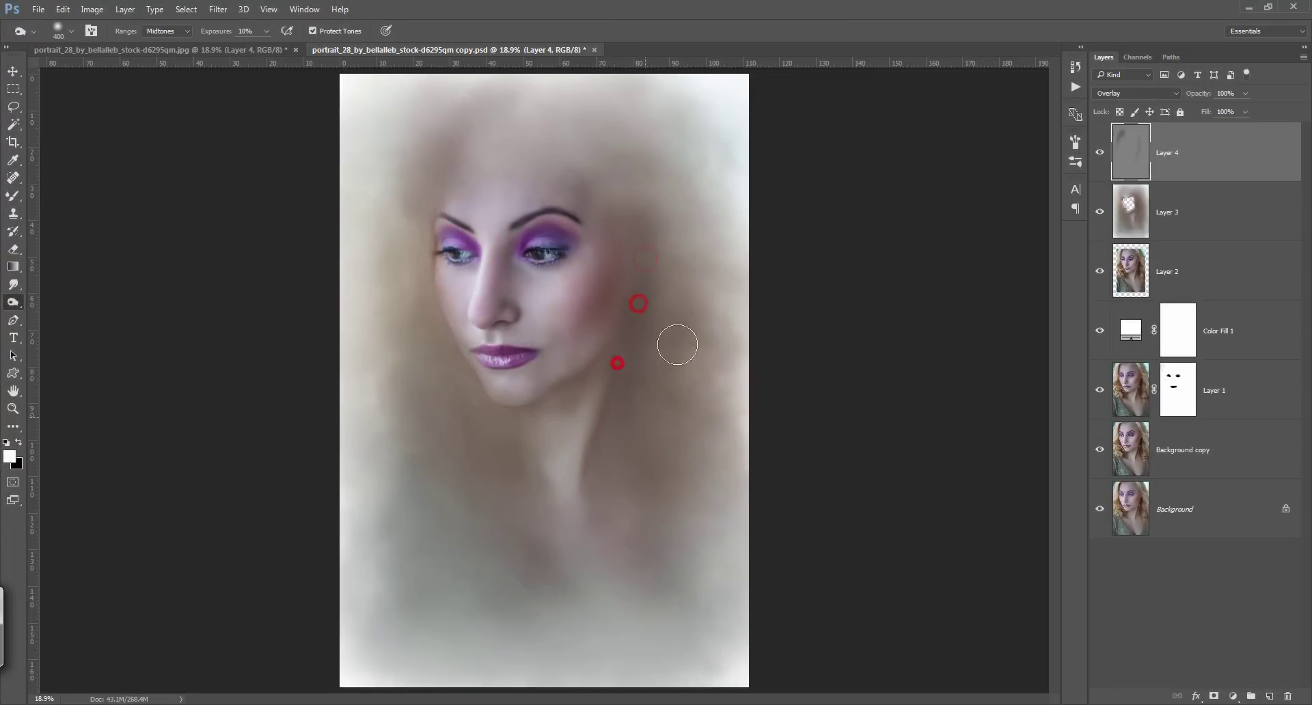
# - With an 800 then 500 brush, lighten the upper-right forehead, hairline and right temple
pyautogui.press(']')
pyautogui.click(622, 171)
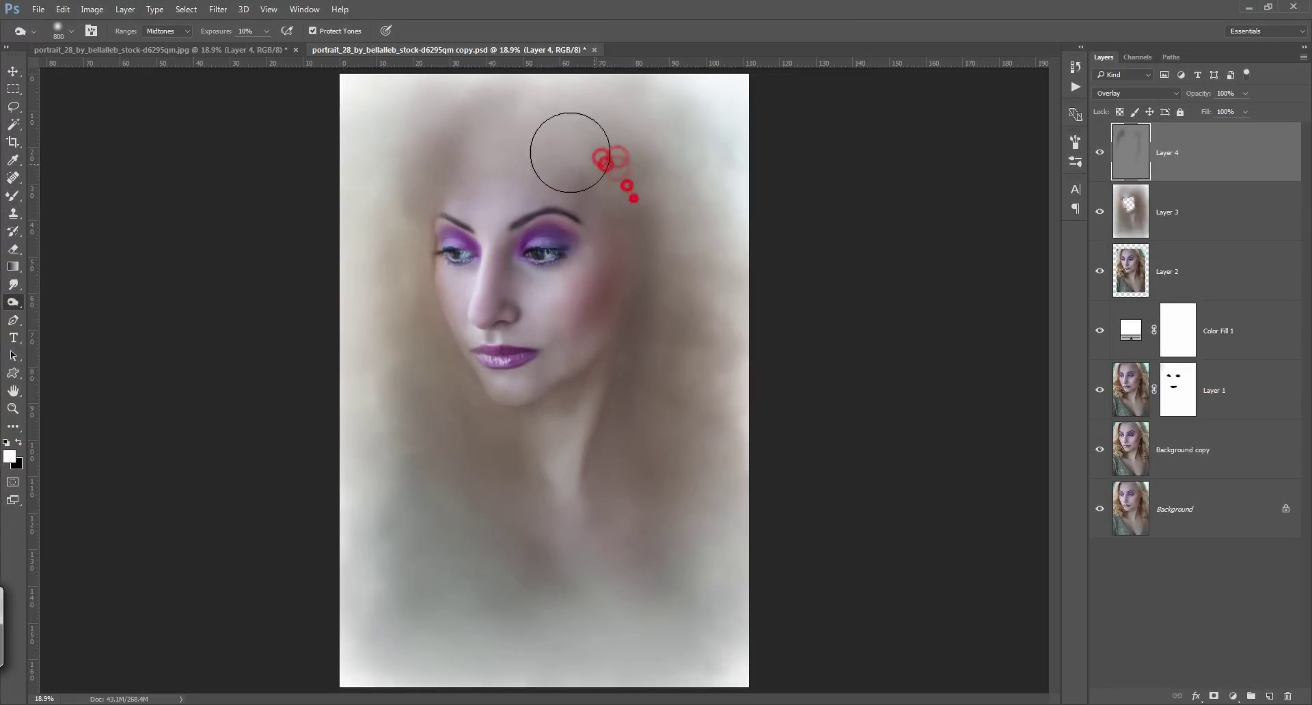
pyautogui.click(578, 146)
pyautogui.press('[')
pyautogui.press('[')
pyautogui.press('[')
pyautogui.click(522, 182)
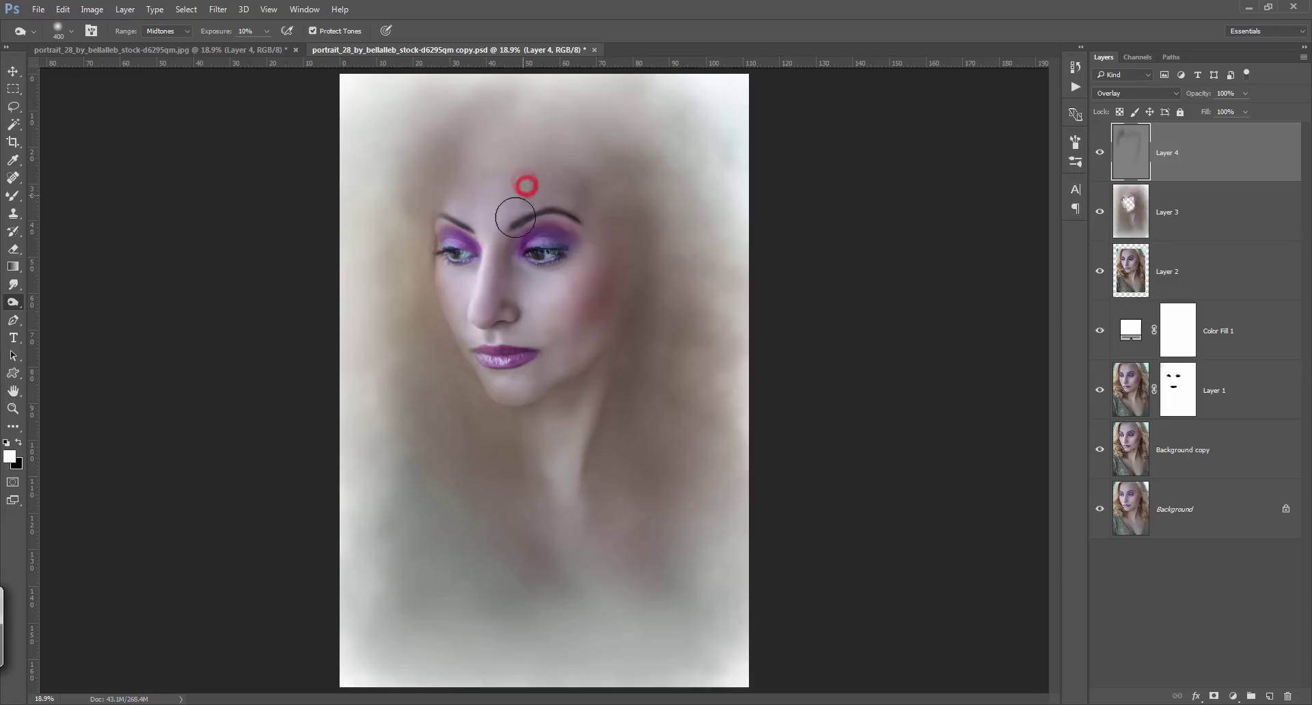
# - Deepen shadows at the right temple and forehead and shade the bridge of the nose
pyautogui.click(608, 203)
pyautogui.click(623, 218)
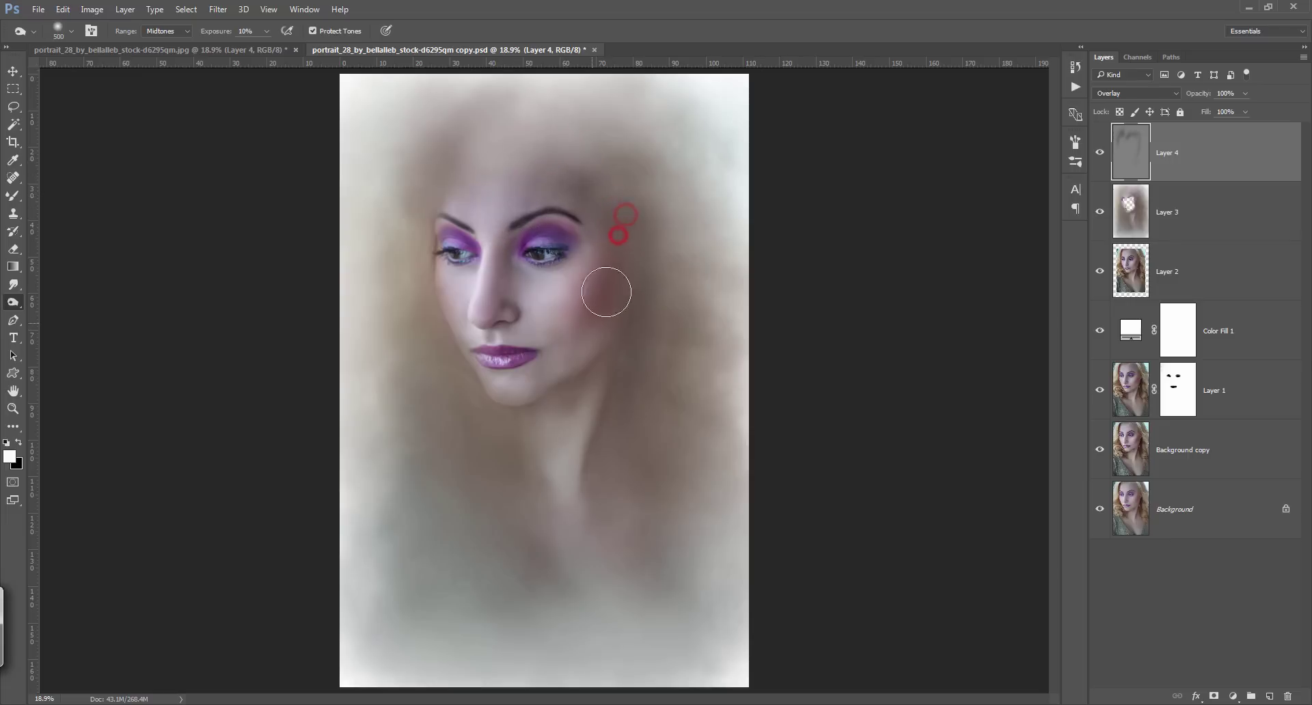
pyautogui.click(615, 170)
pyautogui.click(579, 135)
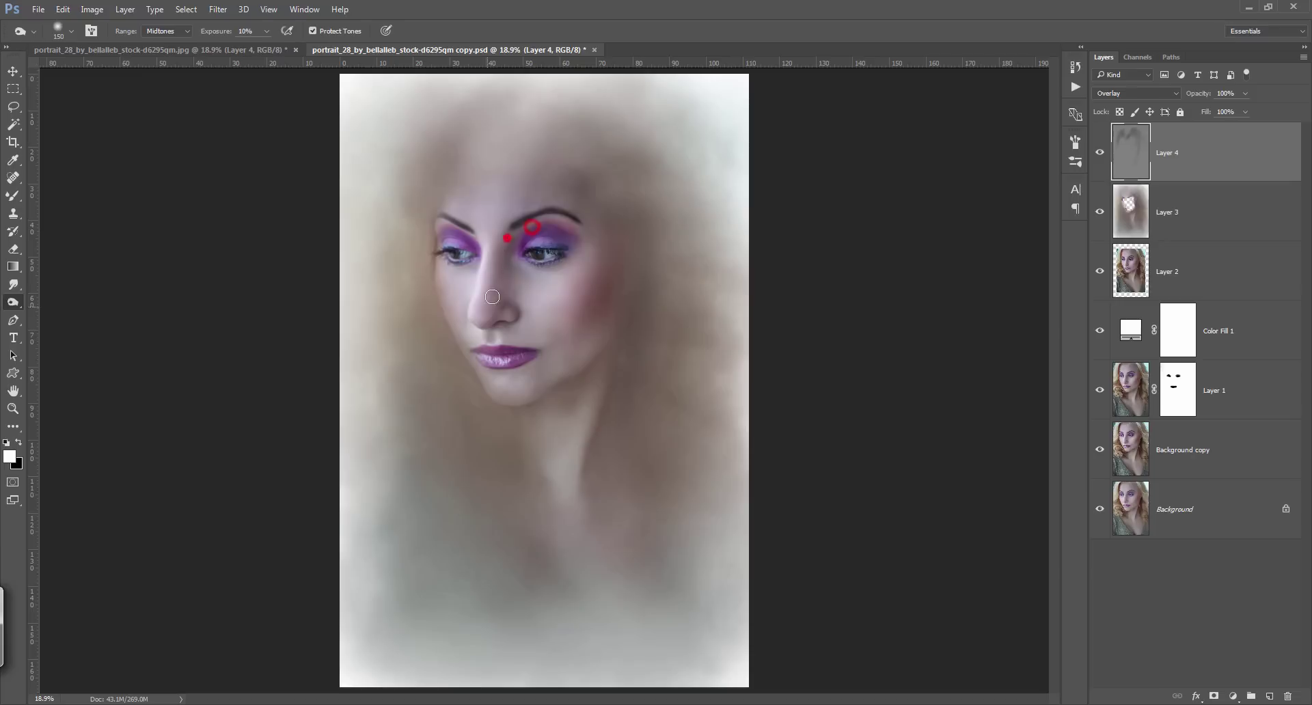
pyautogui.press('[')
pyautogui.click(497, 255)
pyautogui.click(494, 281)
# - With a smaller brush, shade the left lip corner, nose tip, and face side to the cheek
pyautogui.press('[')
pyautogui.press('[')
pyautogui.click(489, 360)
pyautogui.click(476, 355)
pyautogui.press('[')
pyautogui.press('[')
pyautogui.click(505, 304)
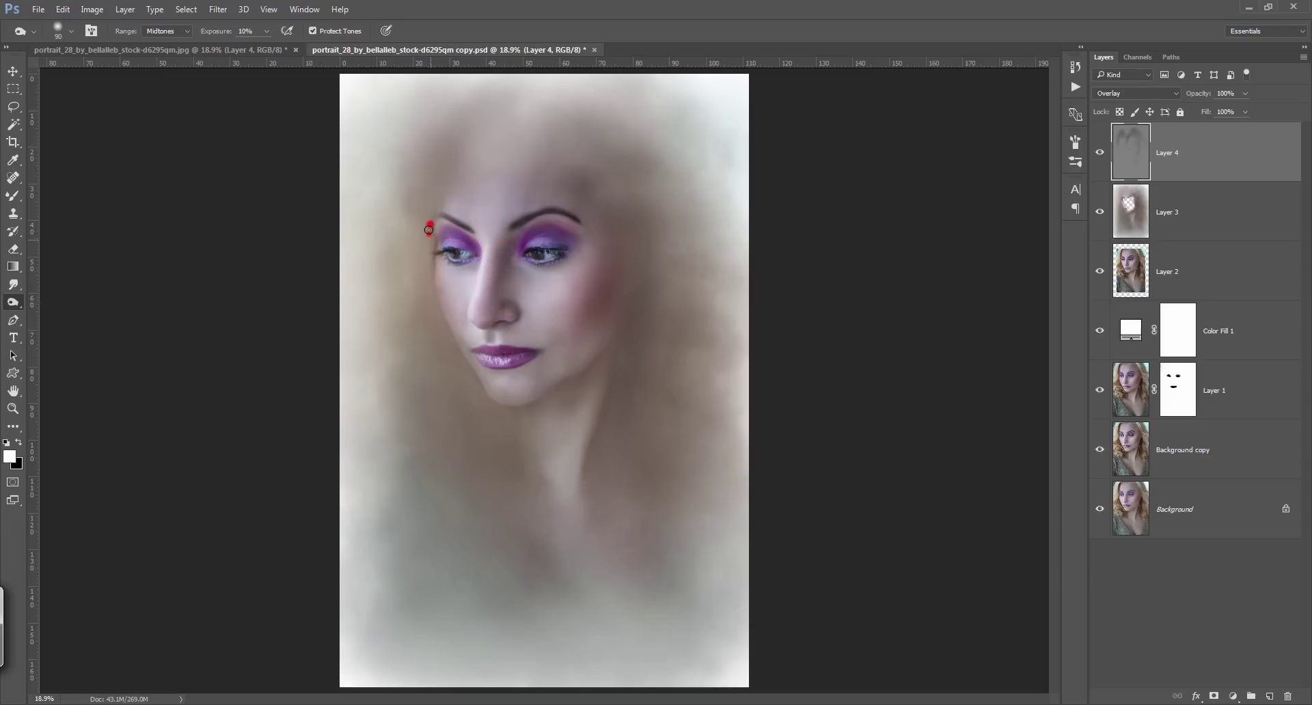
pyautogui.moveTo(435, 207); pyautogui.dragTo(439, 316)
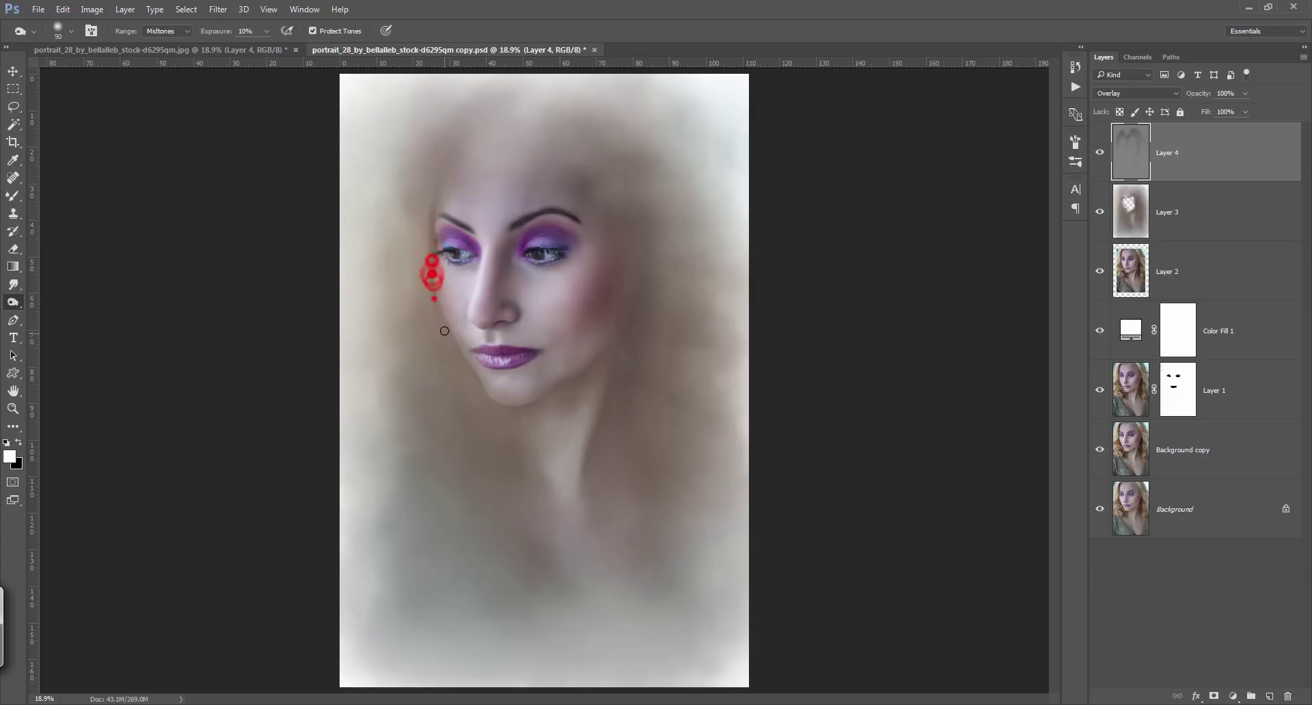
# - With progressively larger brushes, shade the left face edge, the jaw and down the neck
pyautogui.press(']')
pyautogui.press(']')
pyautogui.press(']')
pyautogui.moveTo(424, 248); pyautogui.dragTo(468, 387)
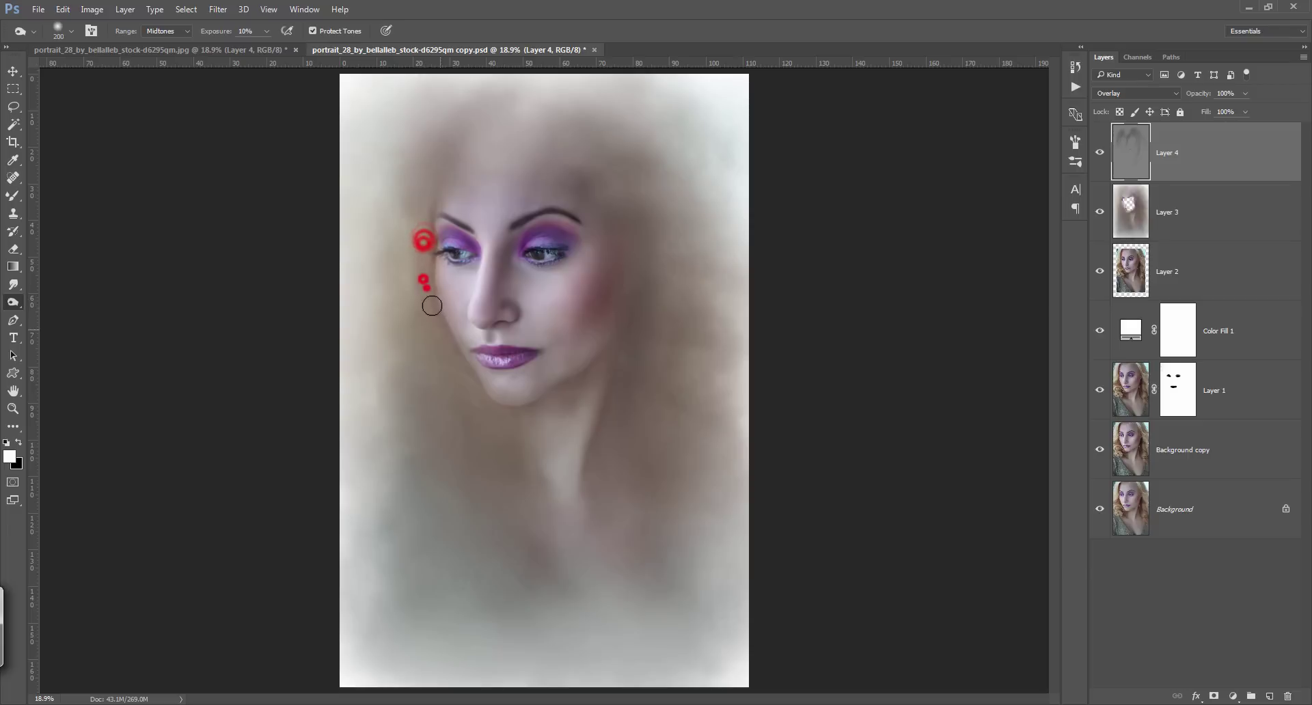
pyautogui.press(']')
pyautogui.moveTo(584, 375); pyautogui.dragTo(581, 394)
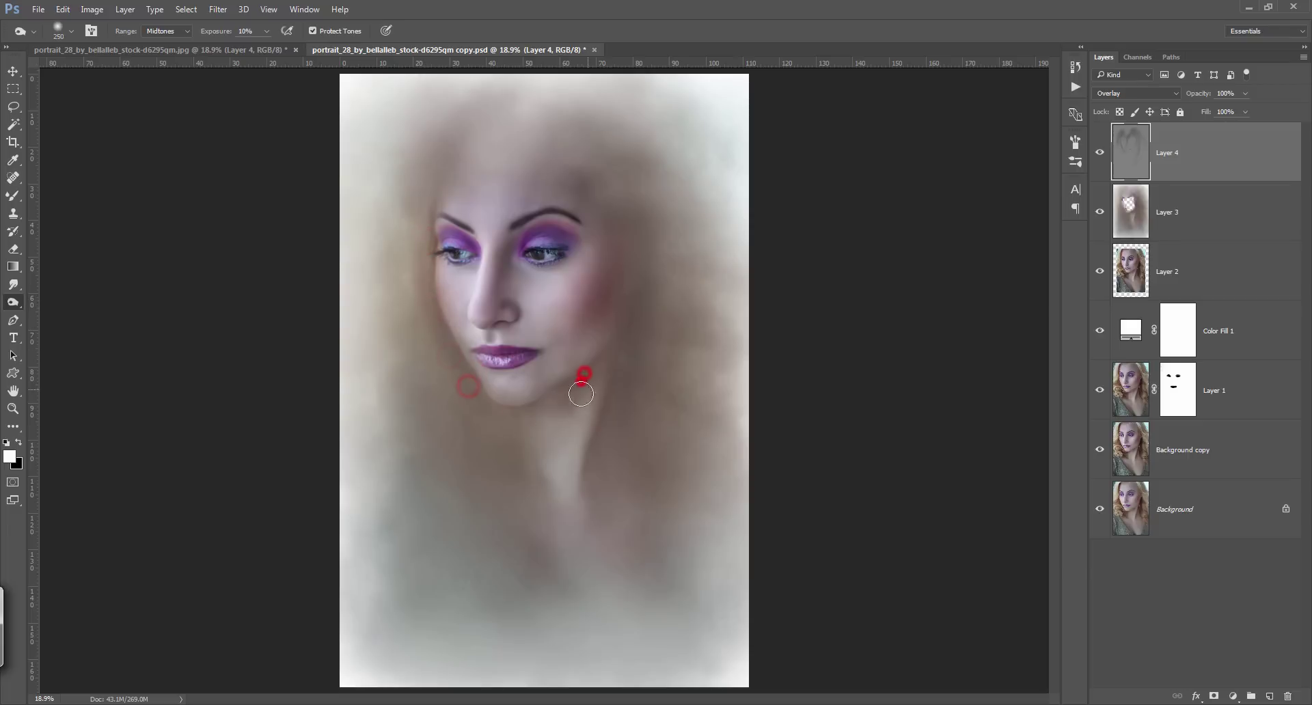
pyautogui.press(']')
pyautogui.press(']')
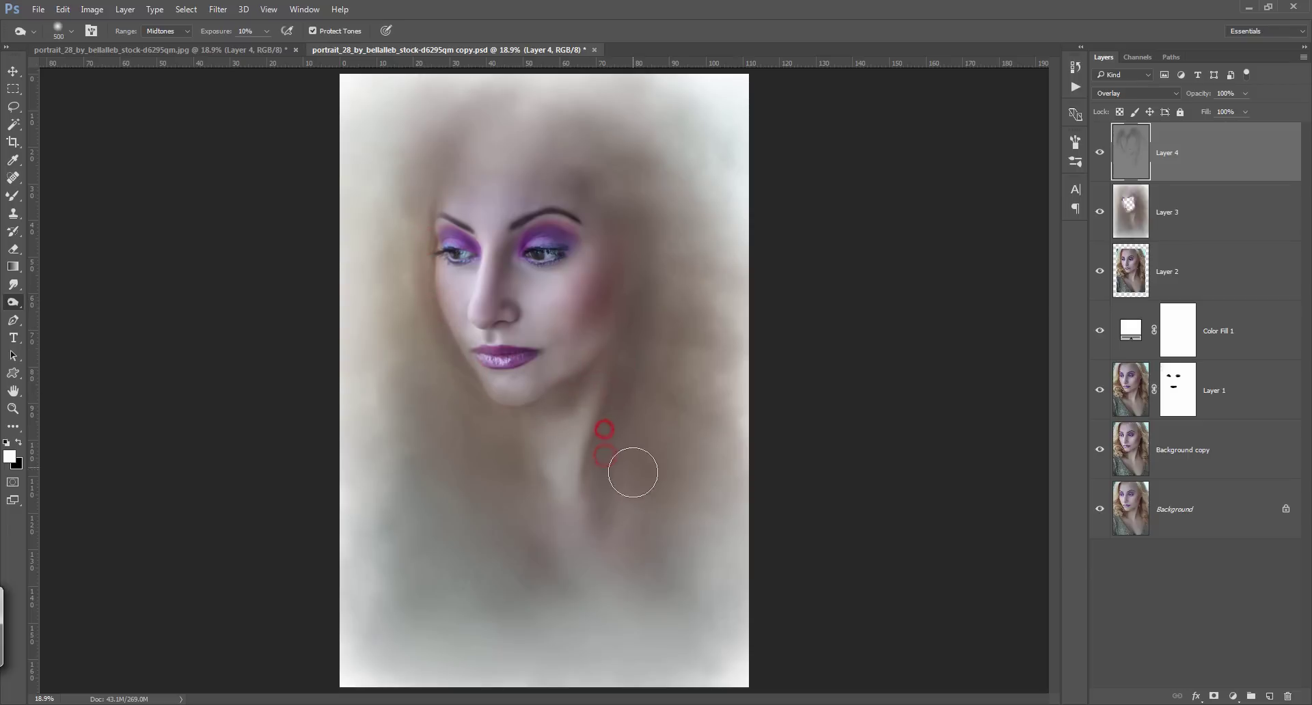
pyautogui.moveTo(630, 469); pyautogui.dragTo(629, 560)
# - Darken the left edge of the face, the chin and the right cheek
pyautogui.moveTo(449, 375); pyautogui.dragTo(486, 449)
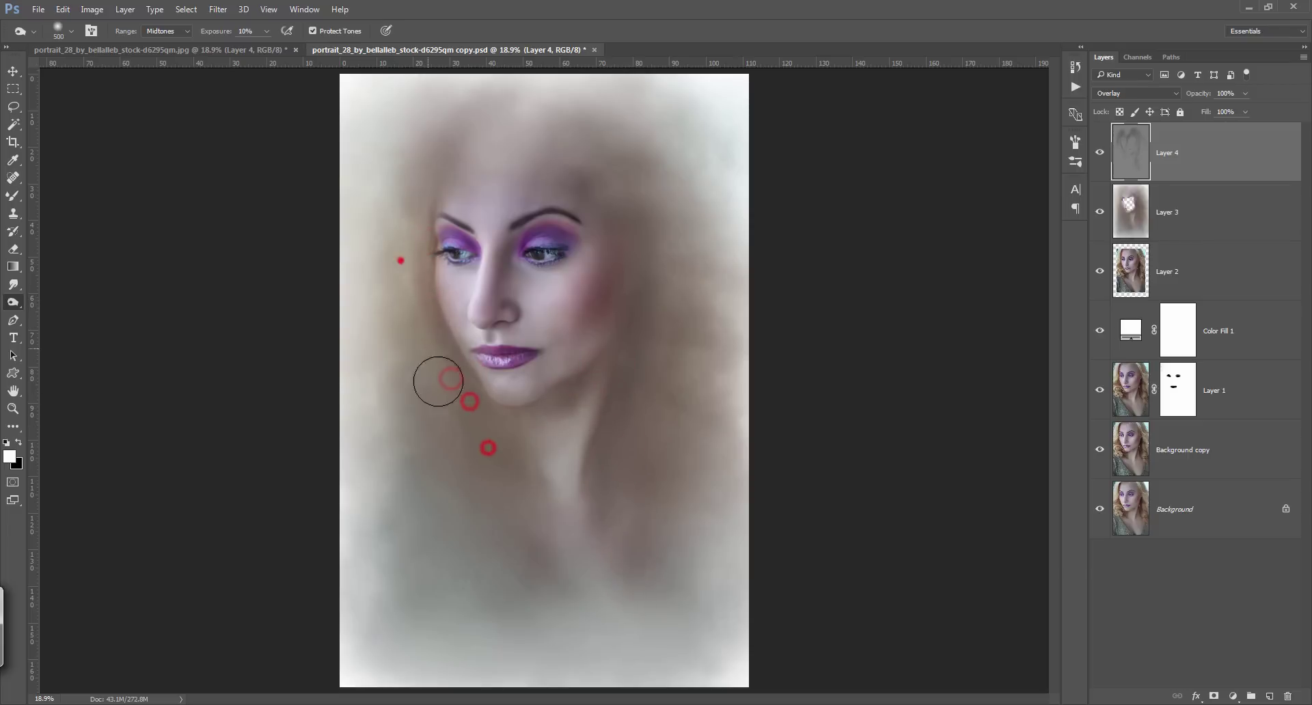
pyautogui.moveTo(404, 295); pyautogui.dragTo(401, 262)
pyautogui.click(478, 460)
pyautogui.press('[')
pyautogui.press('[')
pyautogui.press('[')
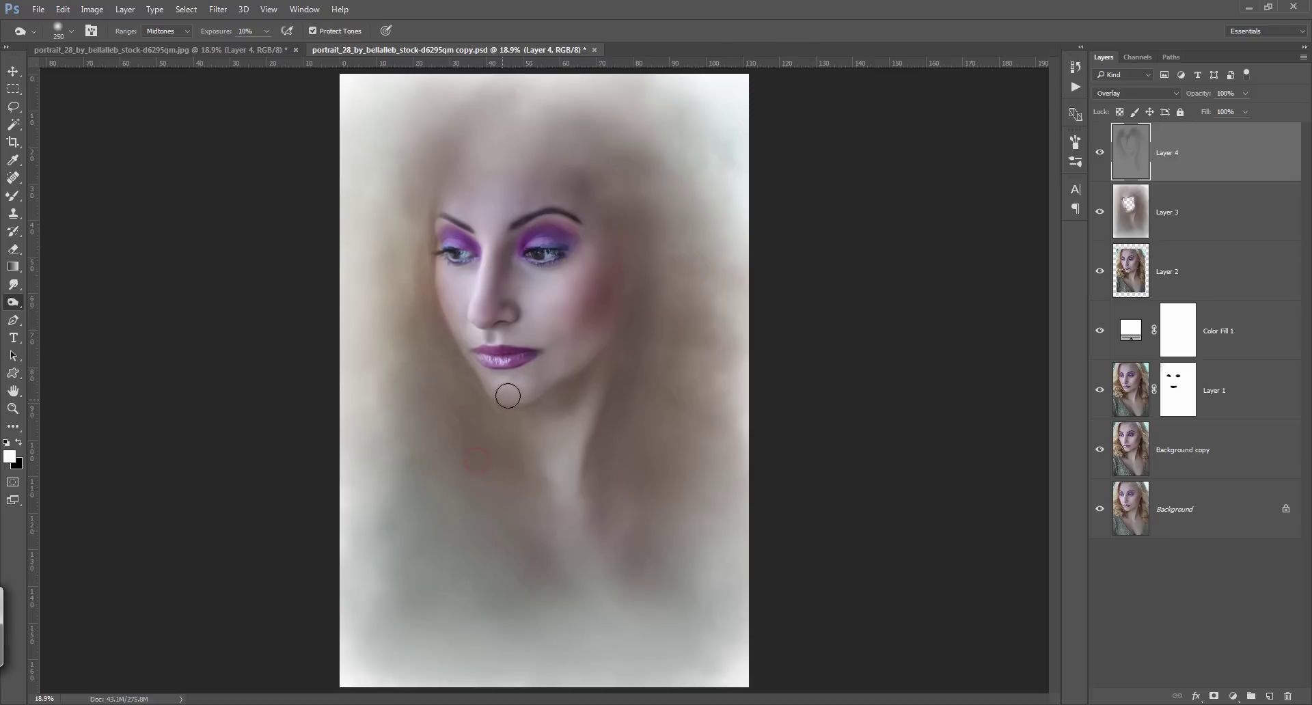
pyautogui.moveTo(617, 311); pyautogui.dragTo(622, 284)
pyautogui.rightClick(21, 302)
# - Switch to the Dodge Tool and brighten the forehead, cheeks, lips and nose
pyautogui.click(75, 301)
pyautogui.moveTo(478, 196)
pyautogui.mouseDown()
pyautogui.moveTo(482, 158)
pyautogui.moveTo(488, 247)
pyautogui.mouseUp()
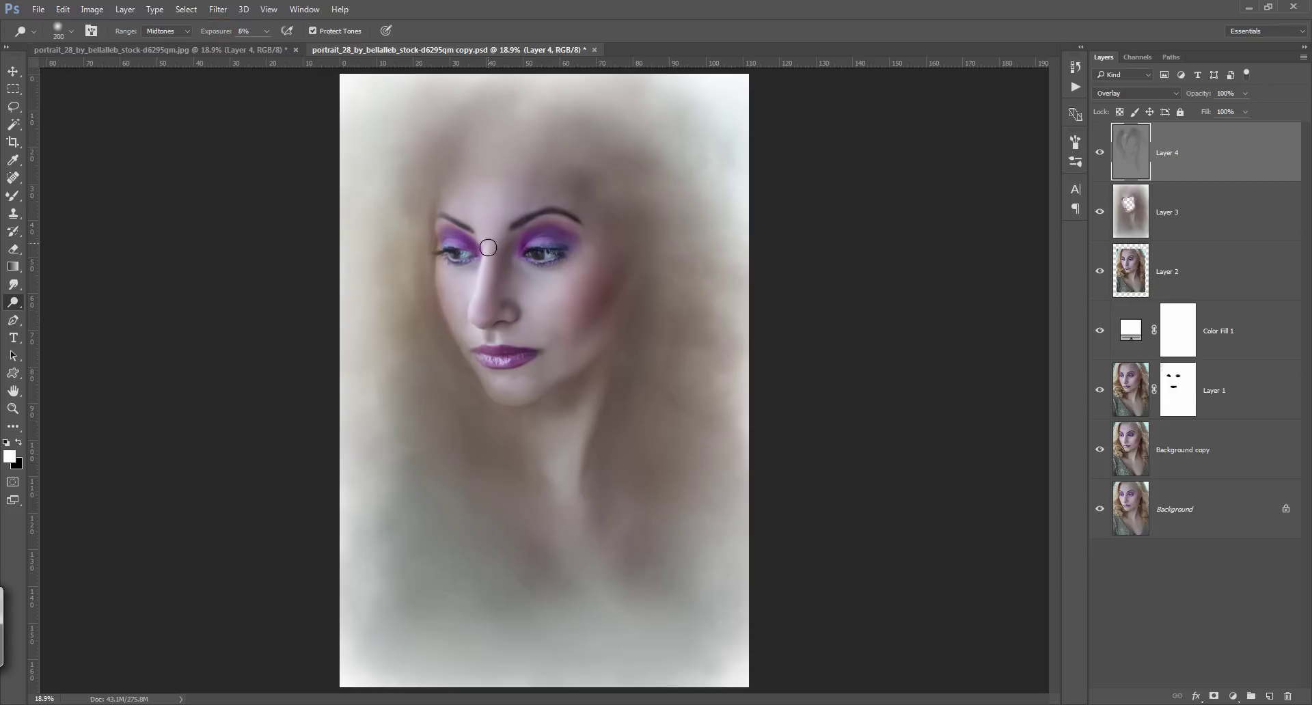
pyautogui.moveTo(480, 298)
pyautogui.mouseDown()
pyautogui.moveTo(476, 274)
pyautogui.moveTo(453, 303)
pyautogui.mouseUp()
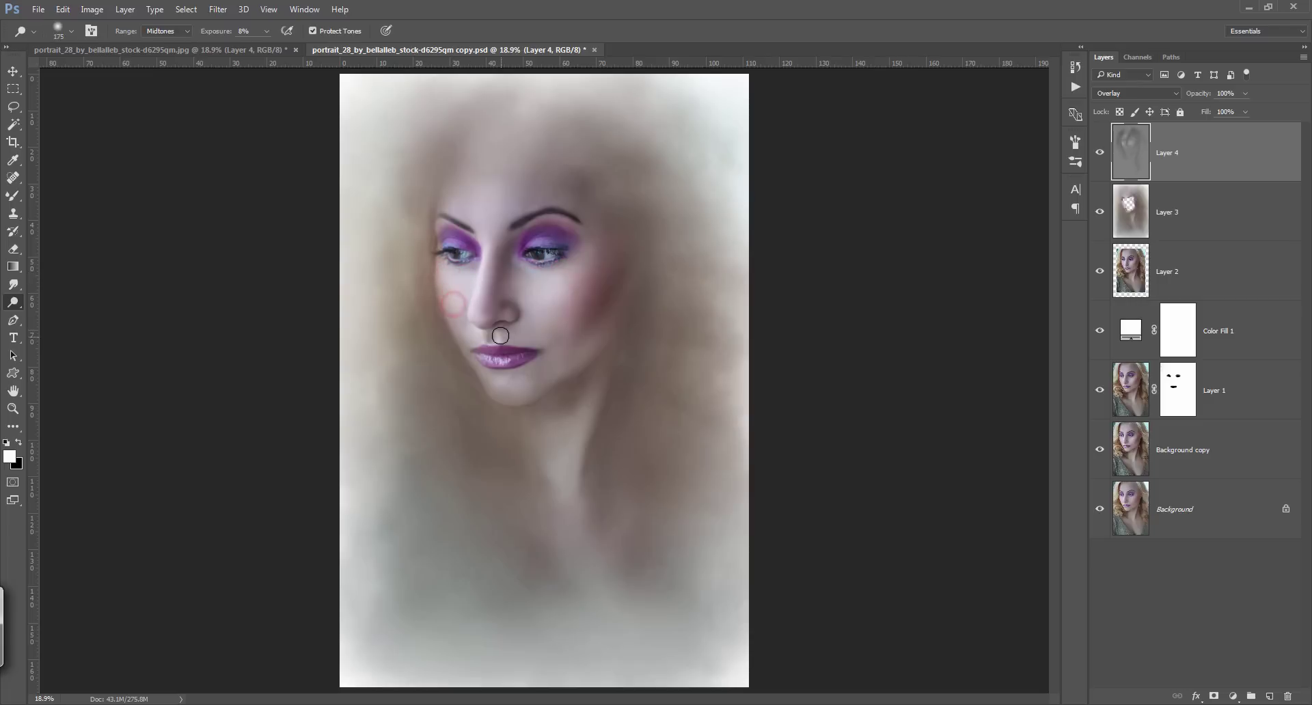
pyautogui.moveTo(501, 364); pyautogui.dragTo(492, 364)
pyautogui.click(615, 311)
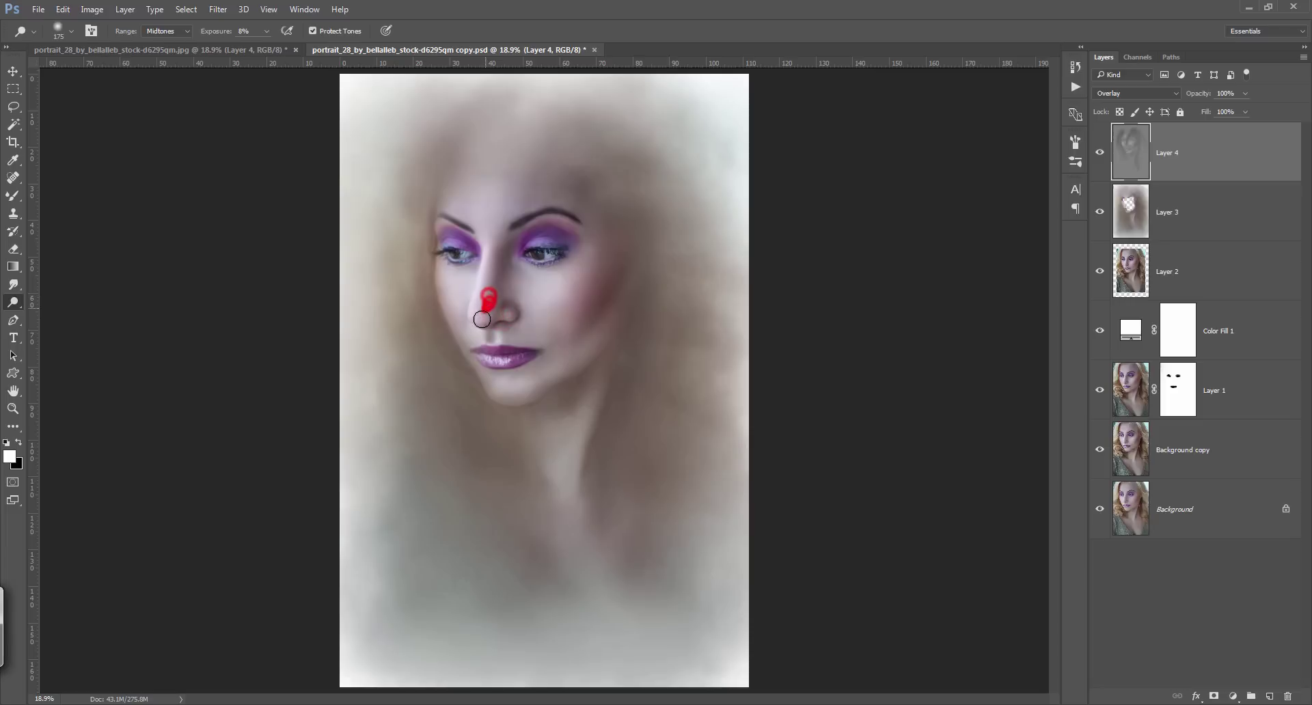
pyautogui.moveTo(482, 319); pyautogui.dragTo(486, 311)
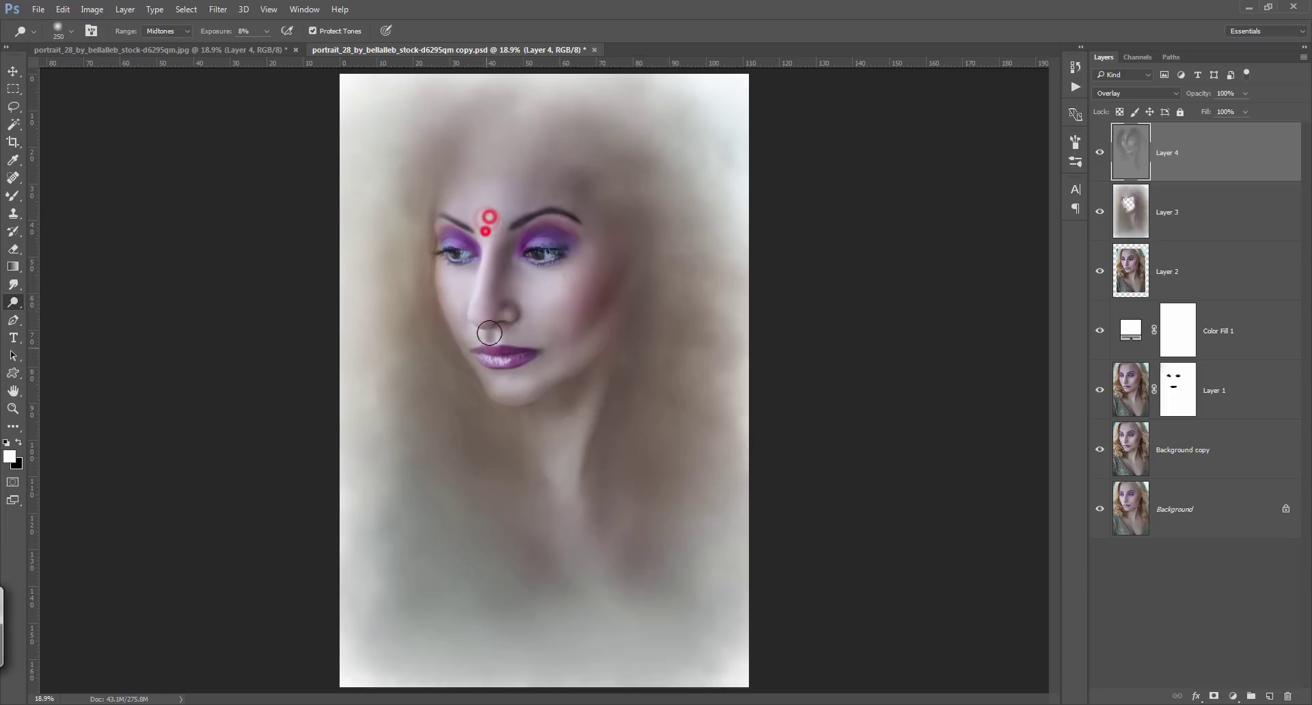
# - Brighten around both eyes, the right jaw and down the length of the neck
pyautogui.press(']')
pyautogui.press(']')
pyautogui.press(']')
pyautogui.click(572, 261)
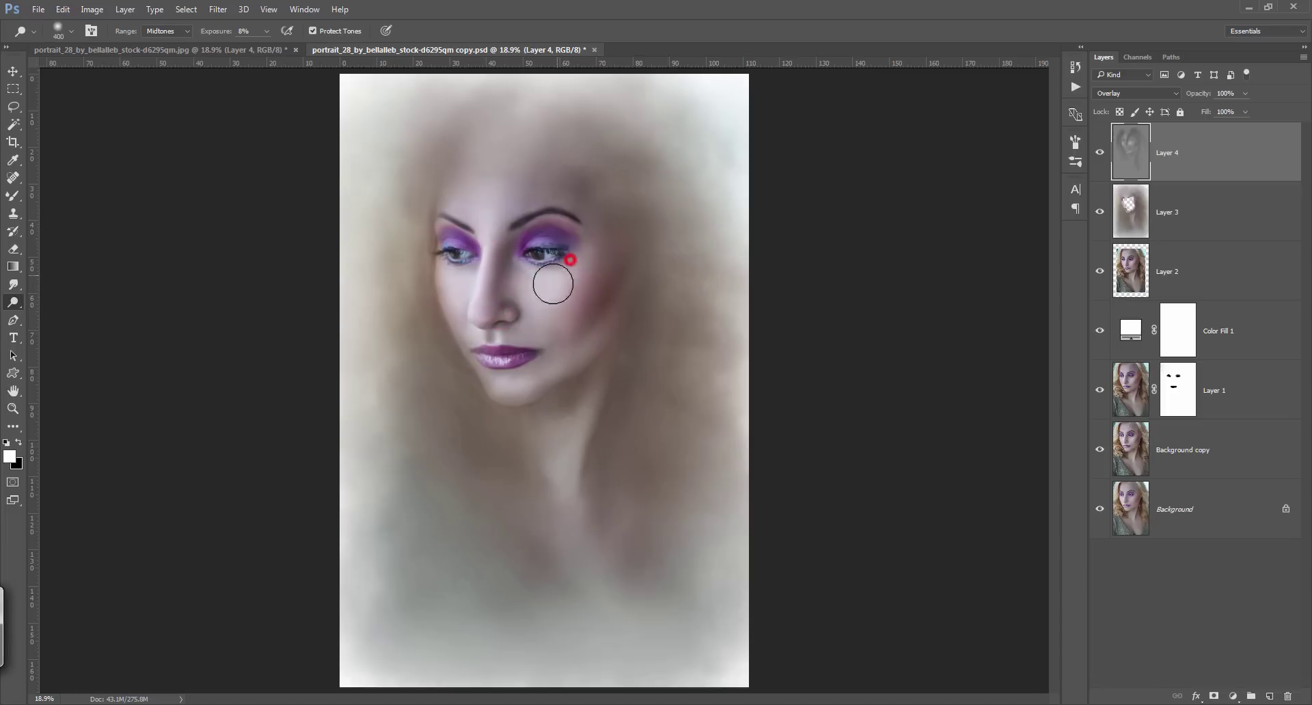
pyautogui.click(464, 273)
pyautogui.press('[')
pyautogui.press('[')
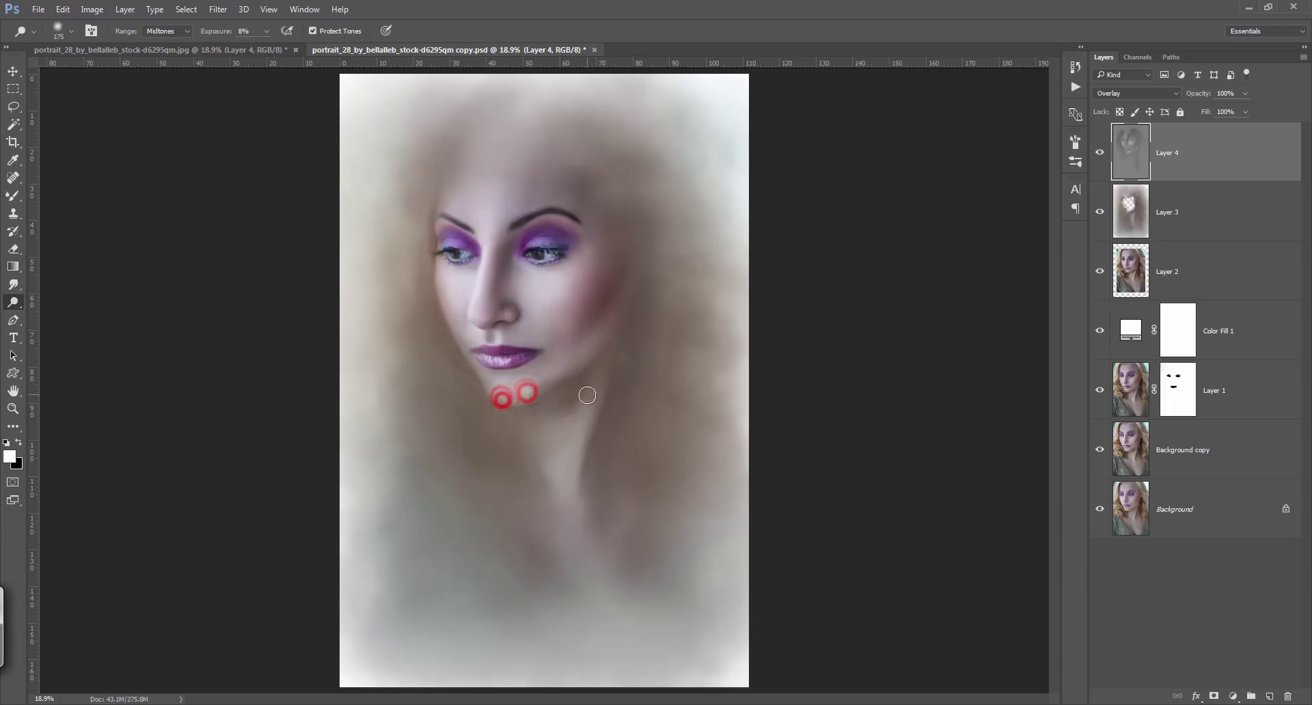
pyautogui.click(600, 357)
pyautogui.click(574, 498)
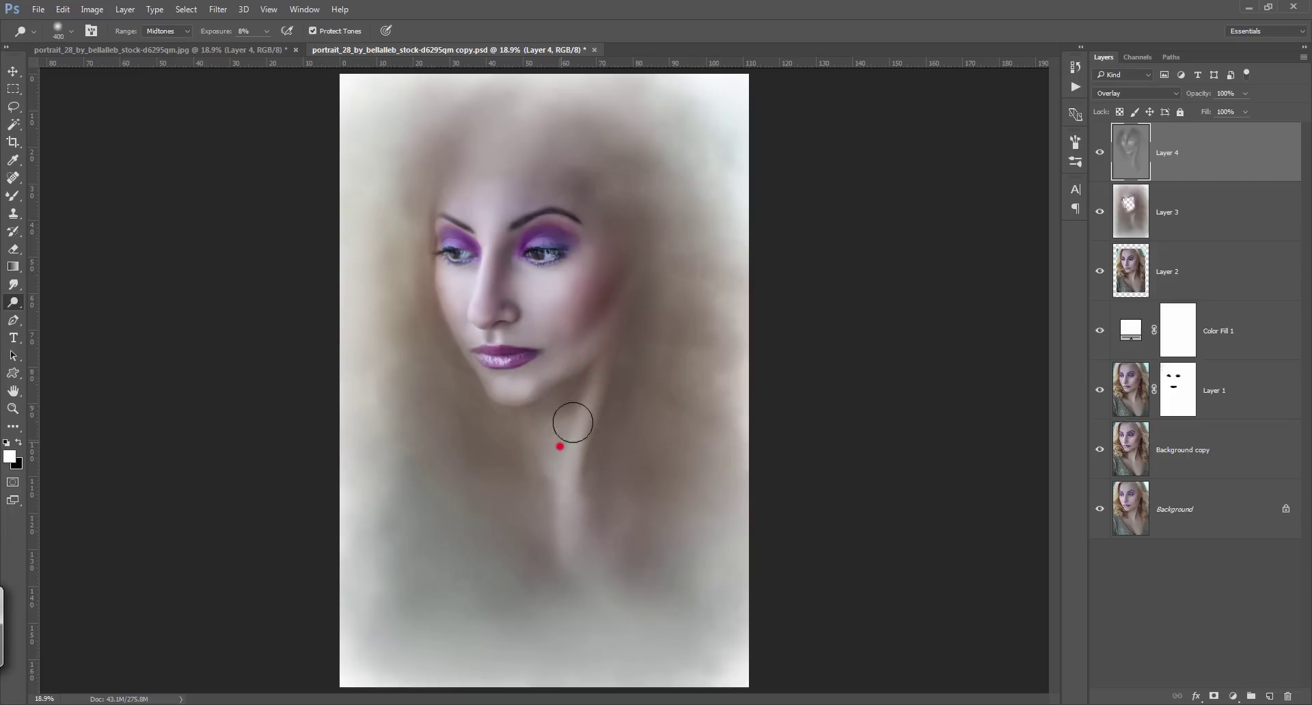
pyautogui.moveTo(573, 422); pyautogui.dragTo(542, 507)
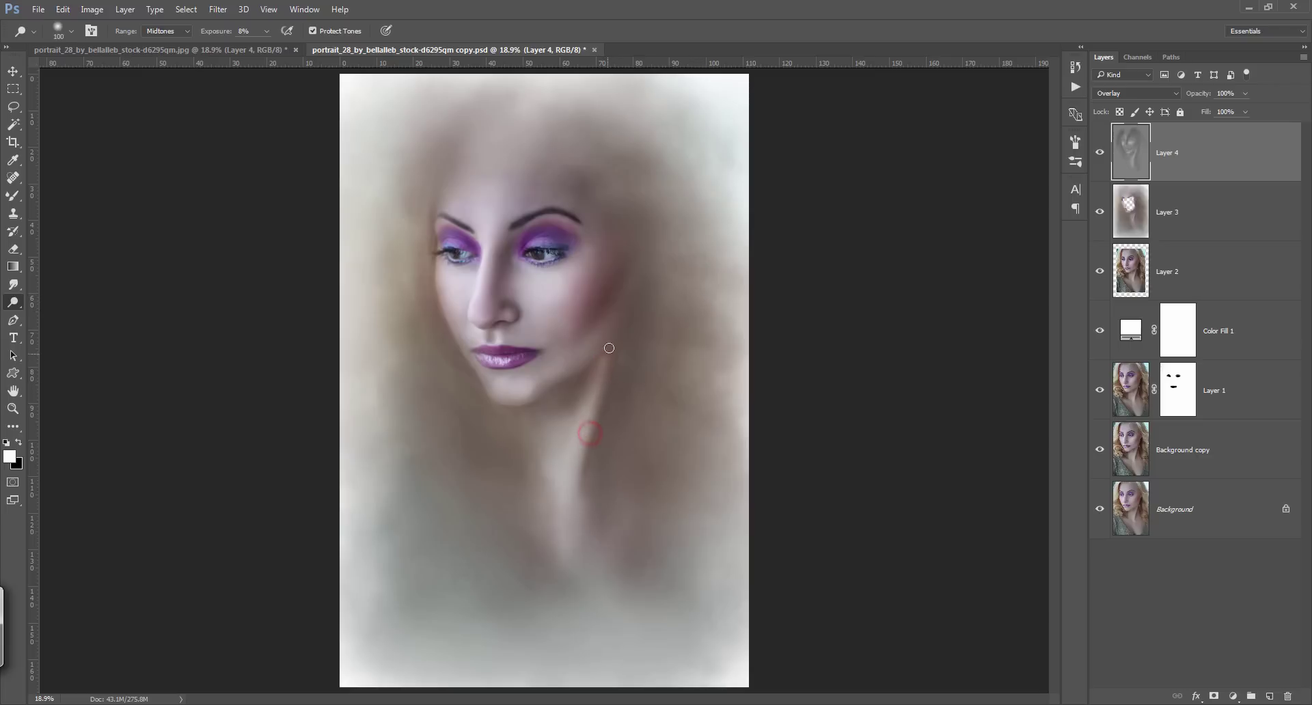
# - Touch up highlights on the jaw, eye area and right eyelid, then save the document
pyautogui.click(569, 370)
pyautogui.click(449, 278)
pyautogui.press('[')
pyautogui.press('[')
pyautogui.press('[')
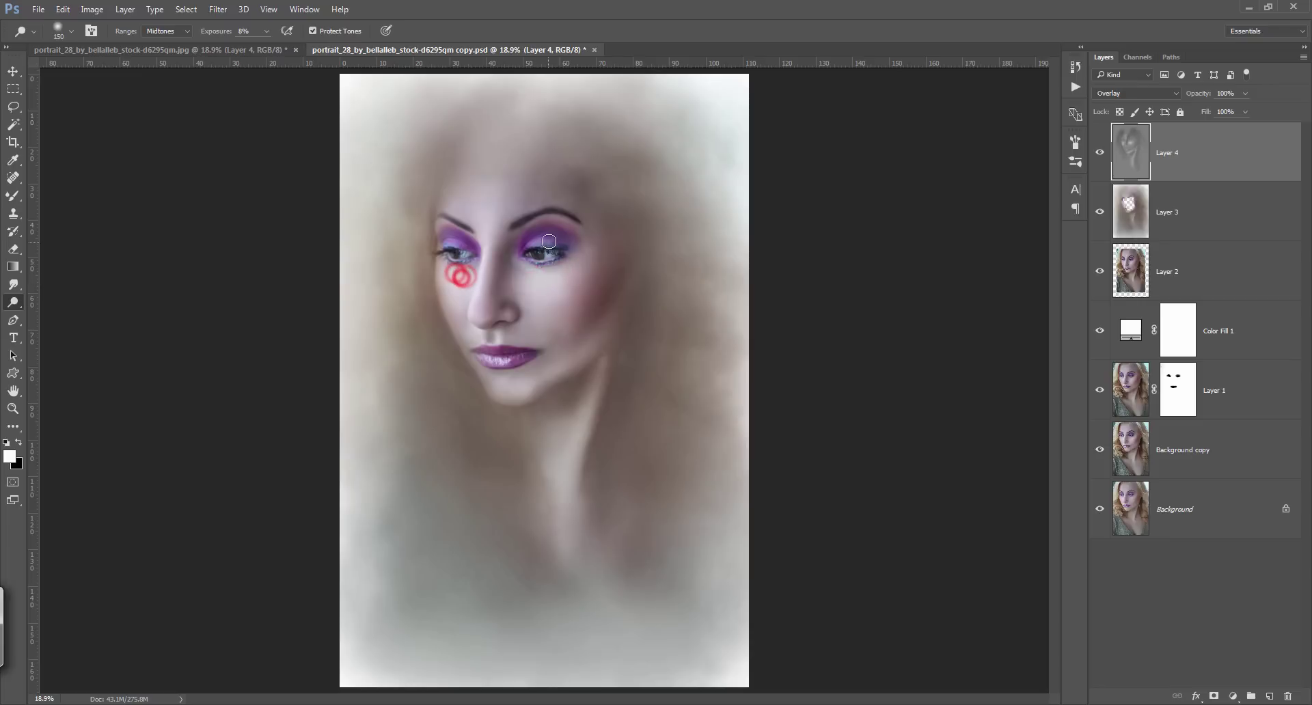
pyautogui.click(551, 241)
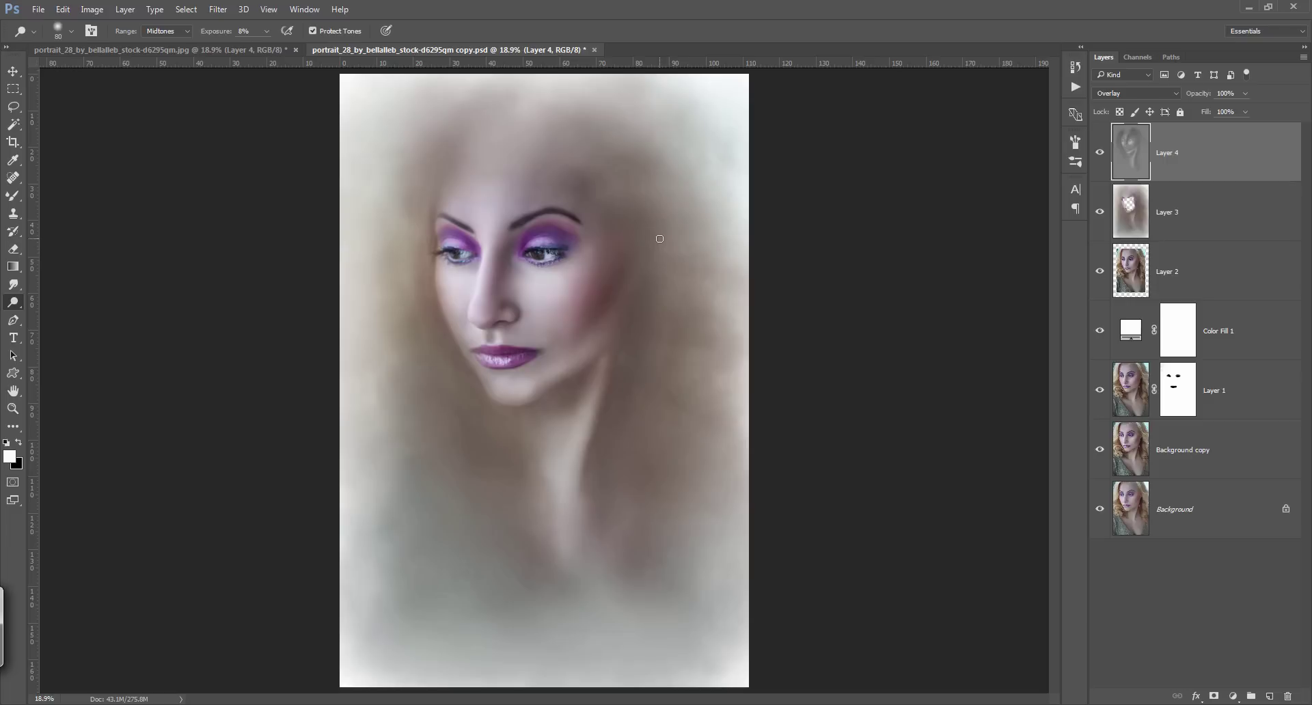
pyautogui.hotkey('ctrl', 's')
# - Add a Curves 1 layer with the top-right point lowered to darken everything, targeting its mask
pyautogui.press('b')
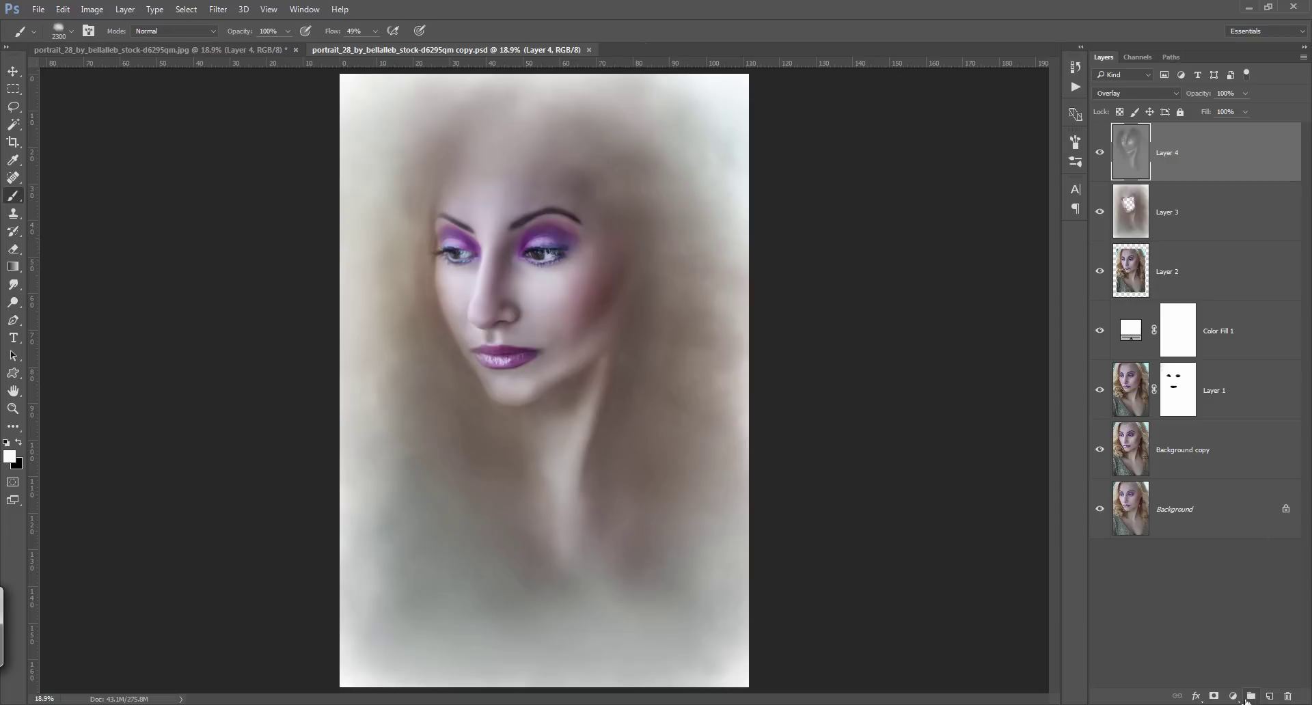
pyautogui.click(1233, 696)
pyautogui.click(1208, 462)
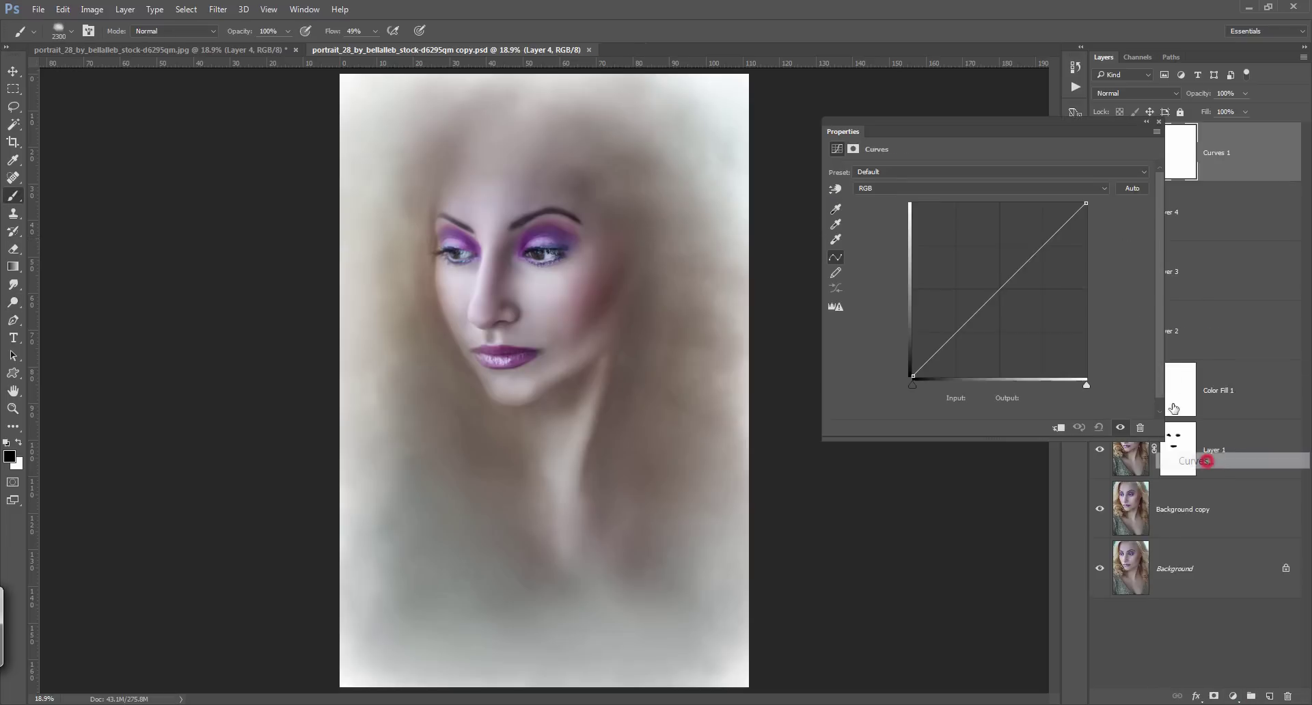
pyautogui.moveTo(1087, 202)
pyautogui.mouseDown()
pyautogui.moveTo(1106, 373)
pyautogui.moveTo(1106, 350)
pyautogui.mouseUp()
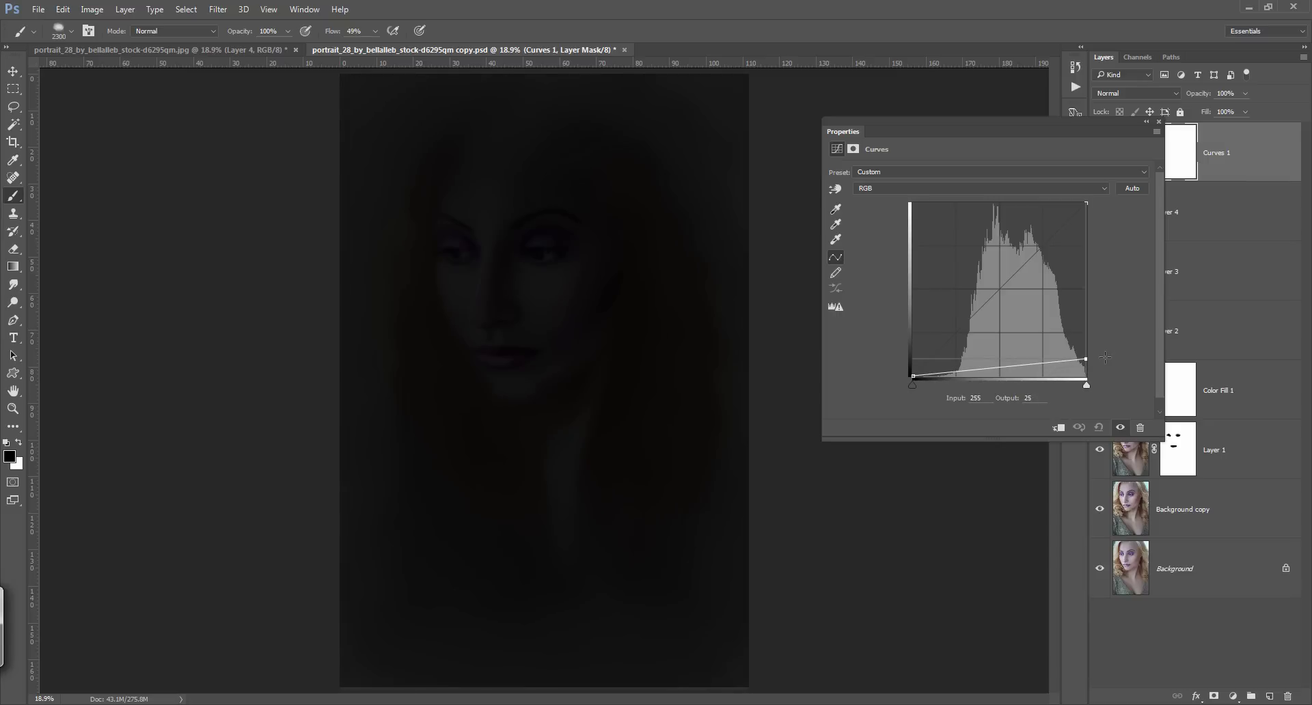
pyautogui.click(1157, 124)
pyautogui.click(1183, 152)
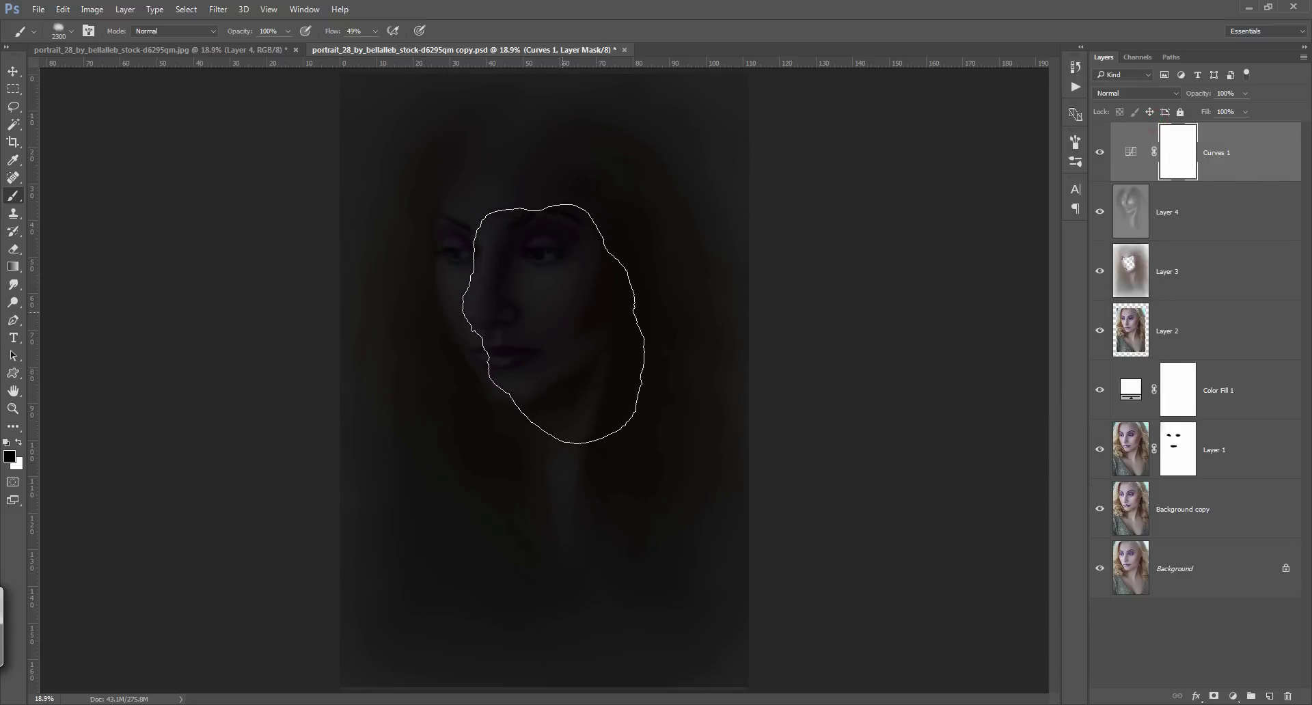
# - Paint black on the Curves 1 mask over the face and neck, at 93% layer opacity
pyautogui.moveTo(531, 312)
pyautogui.mouseDown()
pyautogui.moveTo(583, 382)
pyautogui.moveTo(609, 161)
pyautogui.moveTo(615, 434)
pyautogui.moveTo(489, 465)
pyautogui.moveTo(435, 297)
pyautogui.mouseUp()
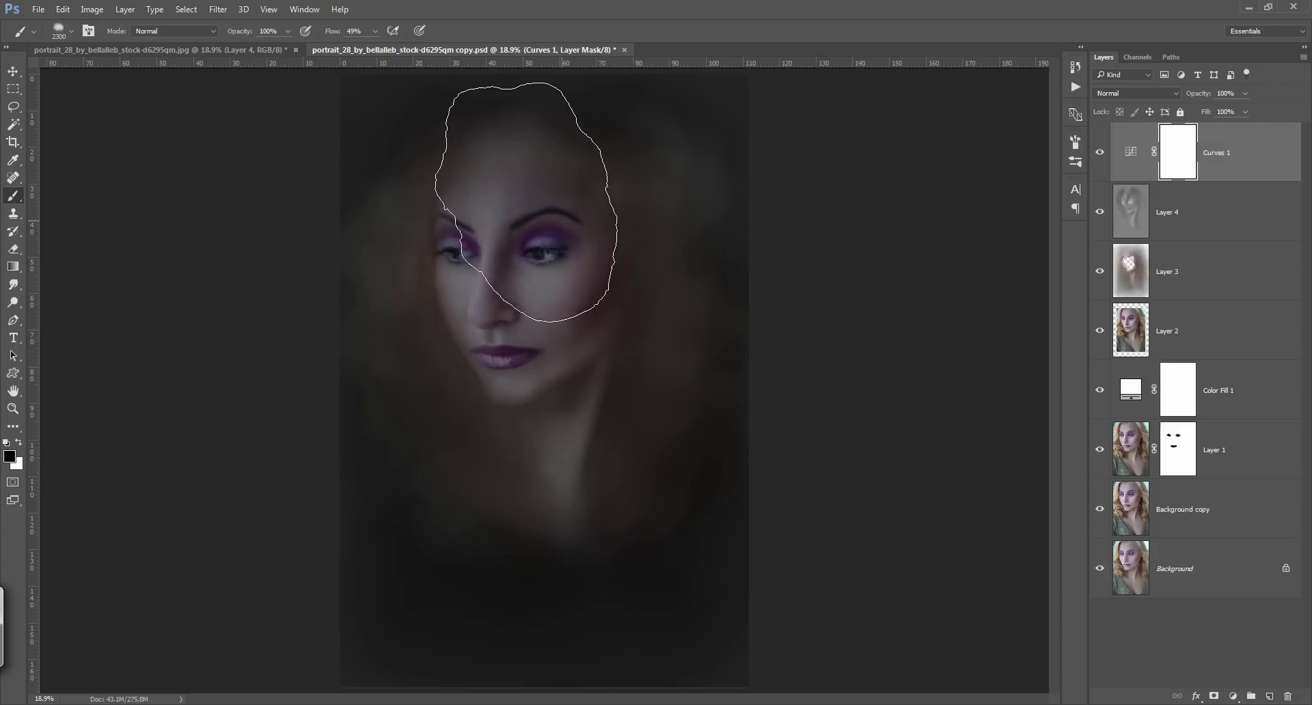
pyautogui.moveTo(506, 262)
pyautogui.mouseDown()
pyautogui.moveTo(642, 466)
pyautogui.moveTo(574, 500)
pyautogui.moveTo(614, 516)
pyautogui.mouseUp()
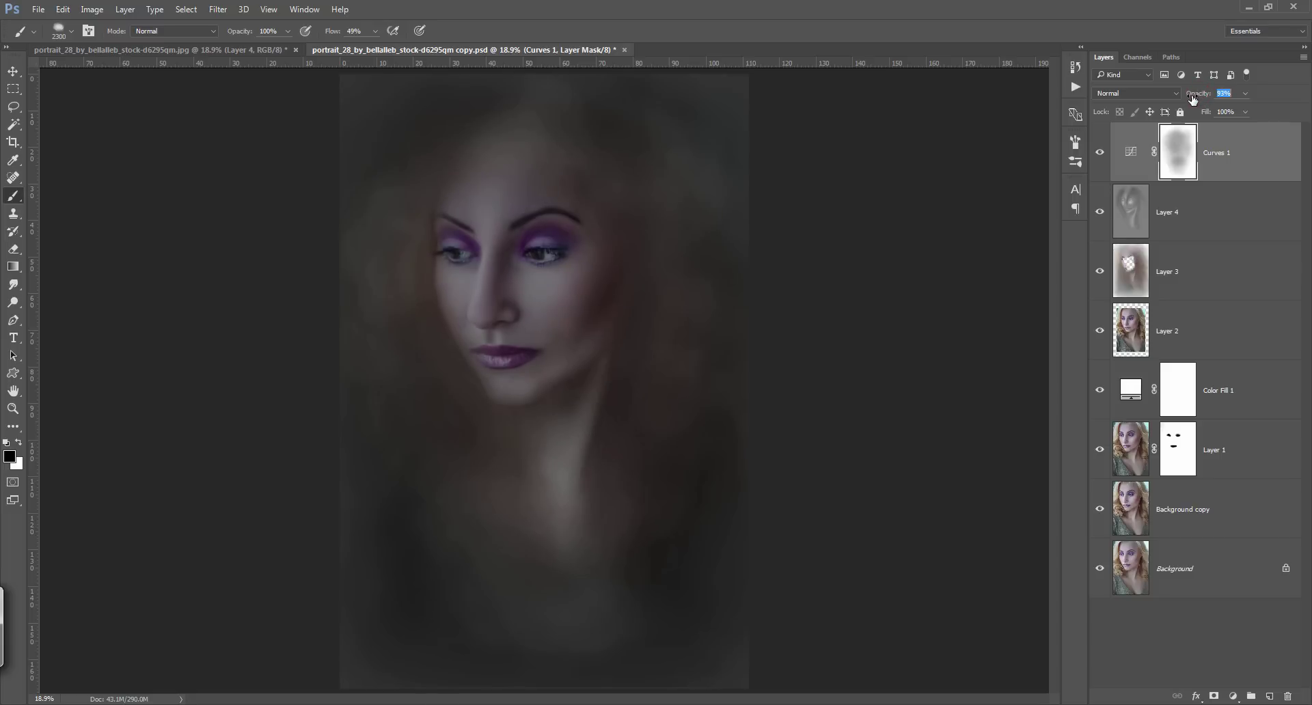
pyautogui.press('[')
pyautogui.press('[')
pyautogui.press('[')
pyautogui.click(511, 259)
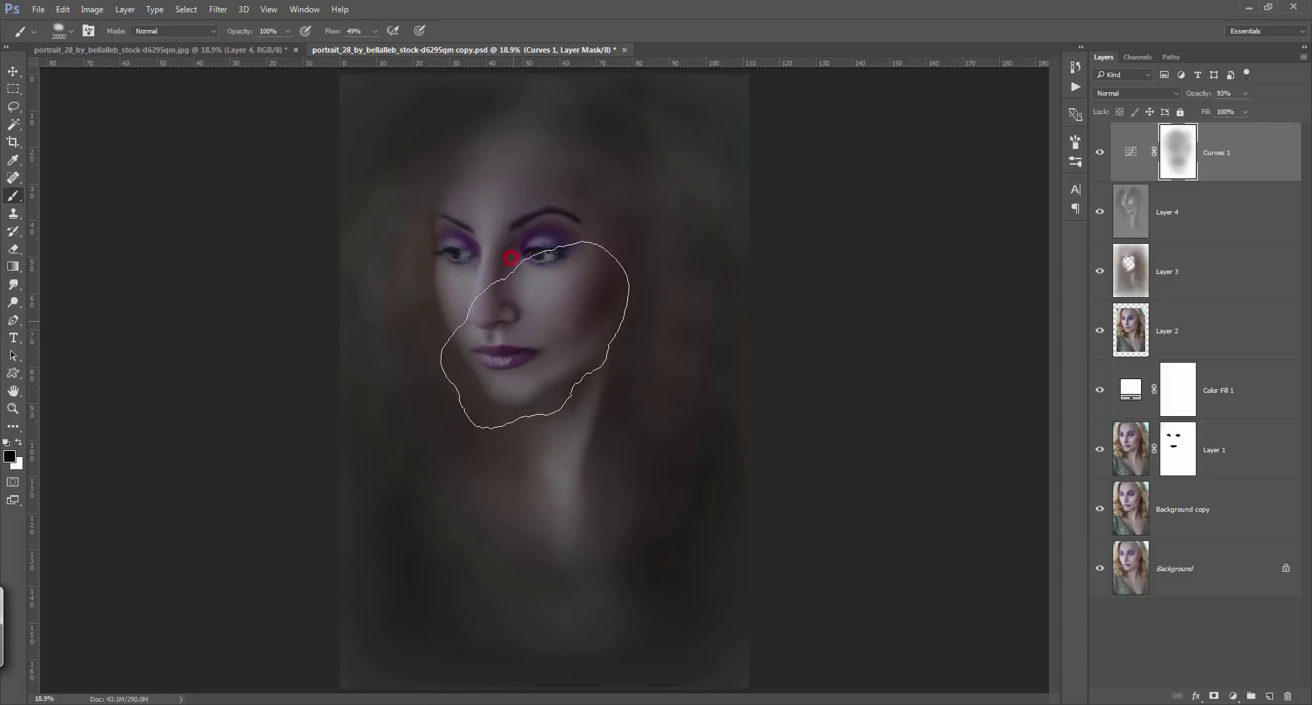
# - With a smaller brush, further reveal the forehead, eyes, jaw, cheek and left neck
pyautogui.press('[')
pyautogui.press('[')
pyautogui.press('[')
pyautogui.moveTo(537, 194); pyautogui.dragTo(520, 356)
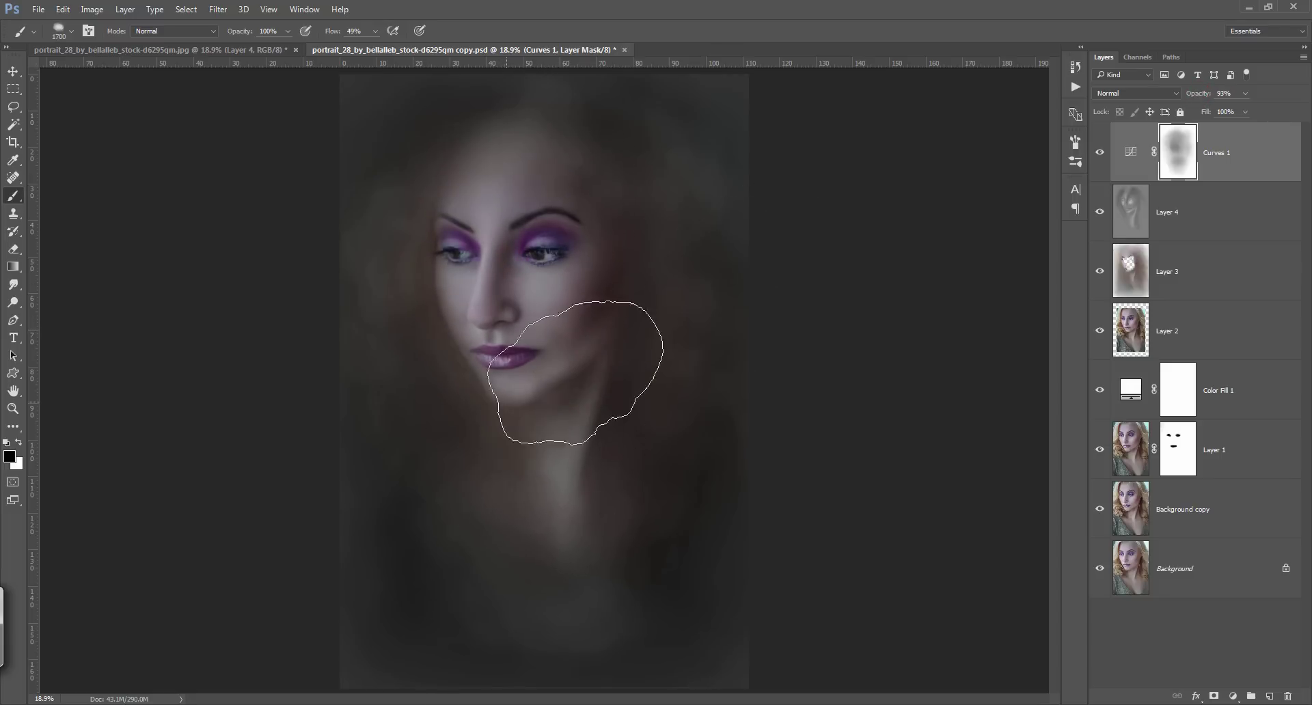
pyautogui.moveTo(586, 249); pyautogui.dragTo(469, 396)
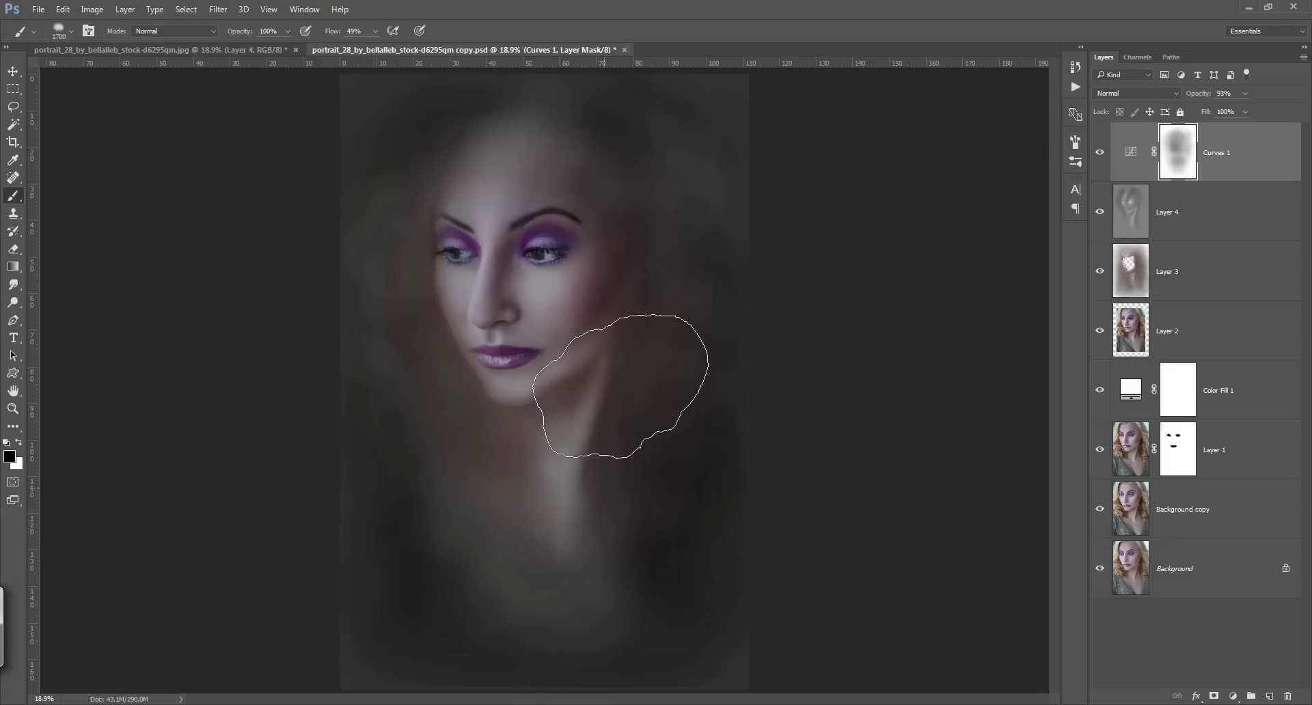
pyautogui.moveTo(621, 386); pyautogui.dragTo(529, 342)
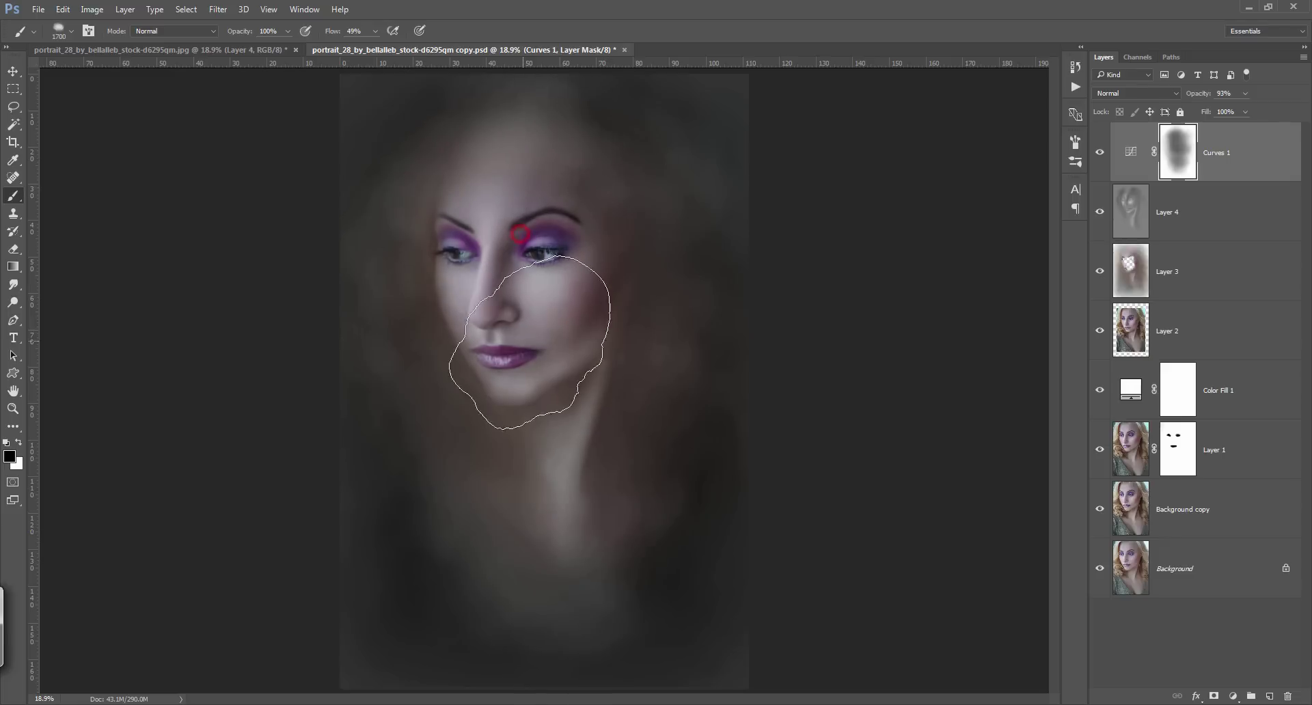
pyautogui.moveTo(520, 235); pyautogui.dragTo(540, 253)
pyautogui.moveTo(556, 355); pyautogui.dragTo(562, 387)
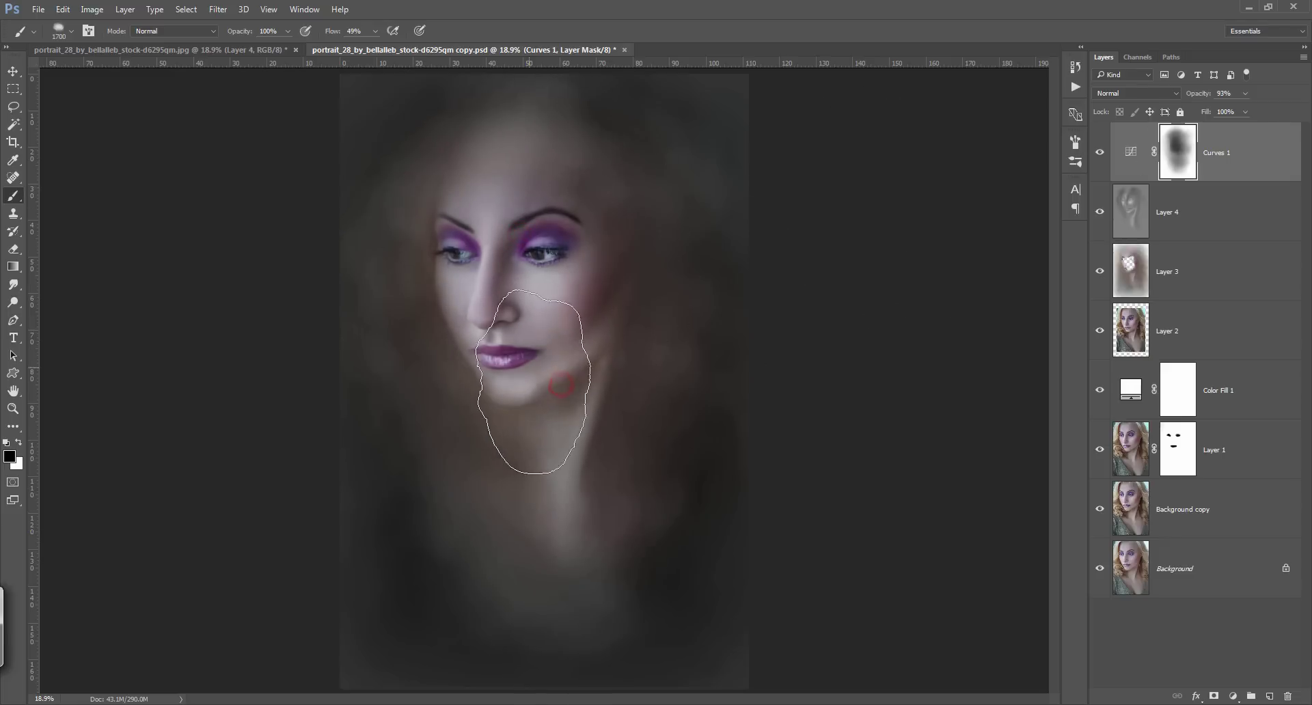
# - Blur the isolated Curves 1 mask with a 355.2-pixel Gaussian Blur
pyautogui.keyDown('alt'); pyautogui.click(1181, 157); pyautogui.keyUp('alt')
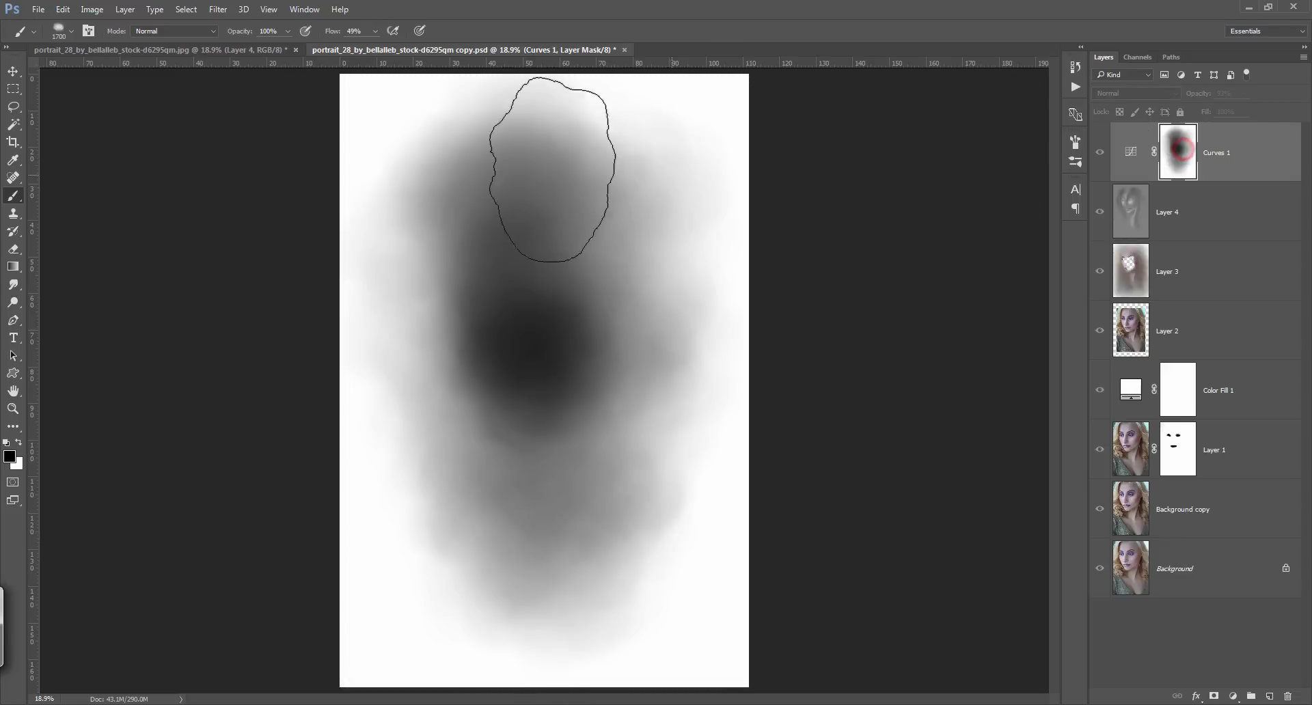
pyautogui.click(215, 12)
pyautogui.moveTo(230, 199)
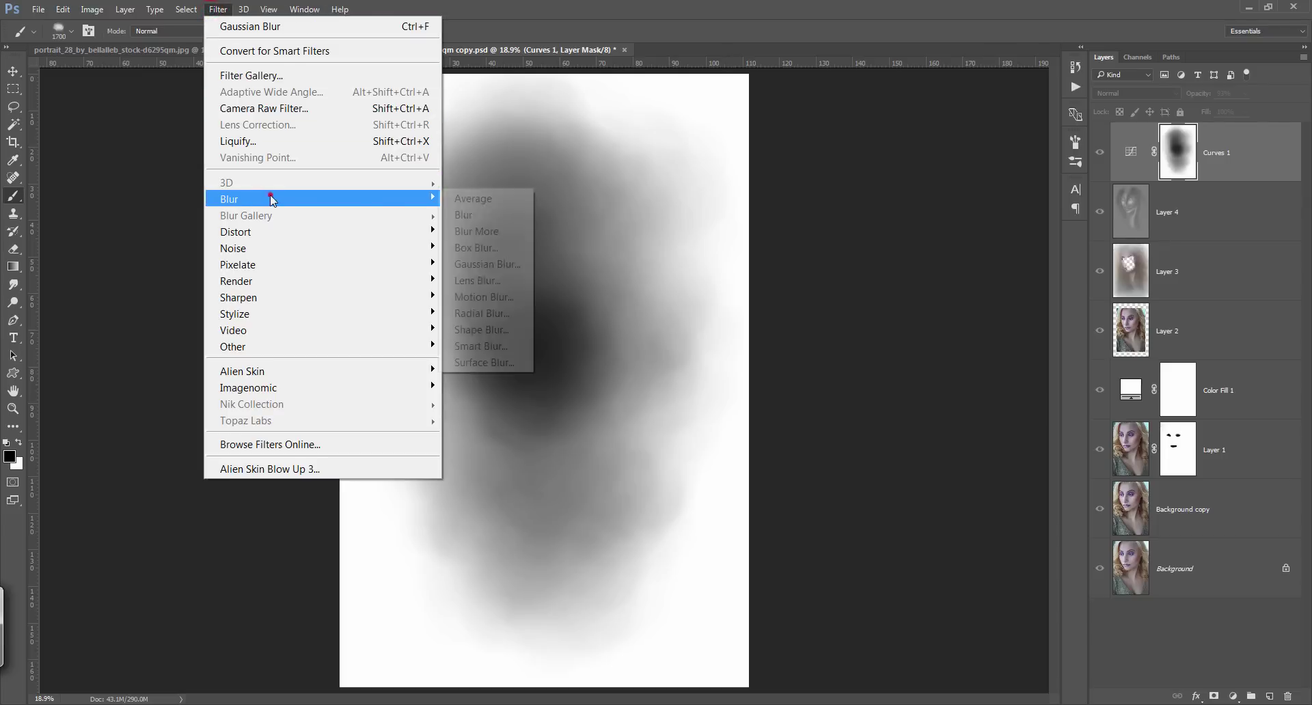
pyautogui.click(512, 266)
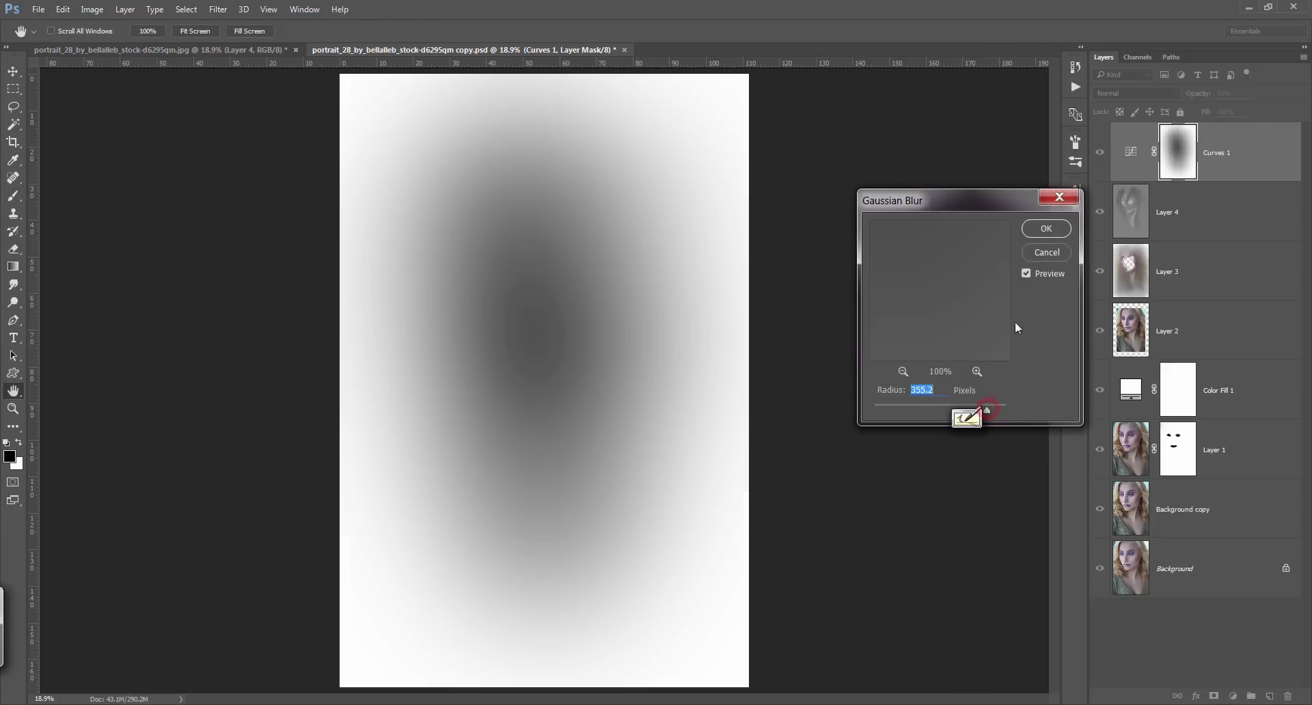
pyautogui.click(1042, 230)
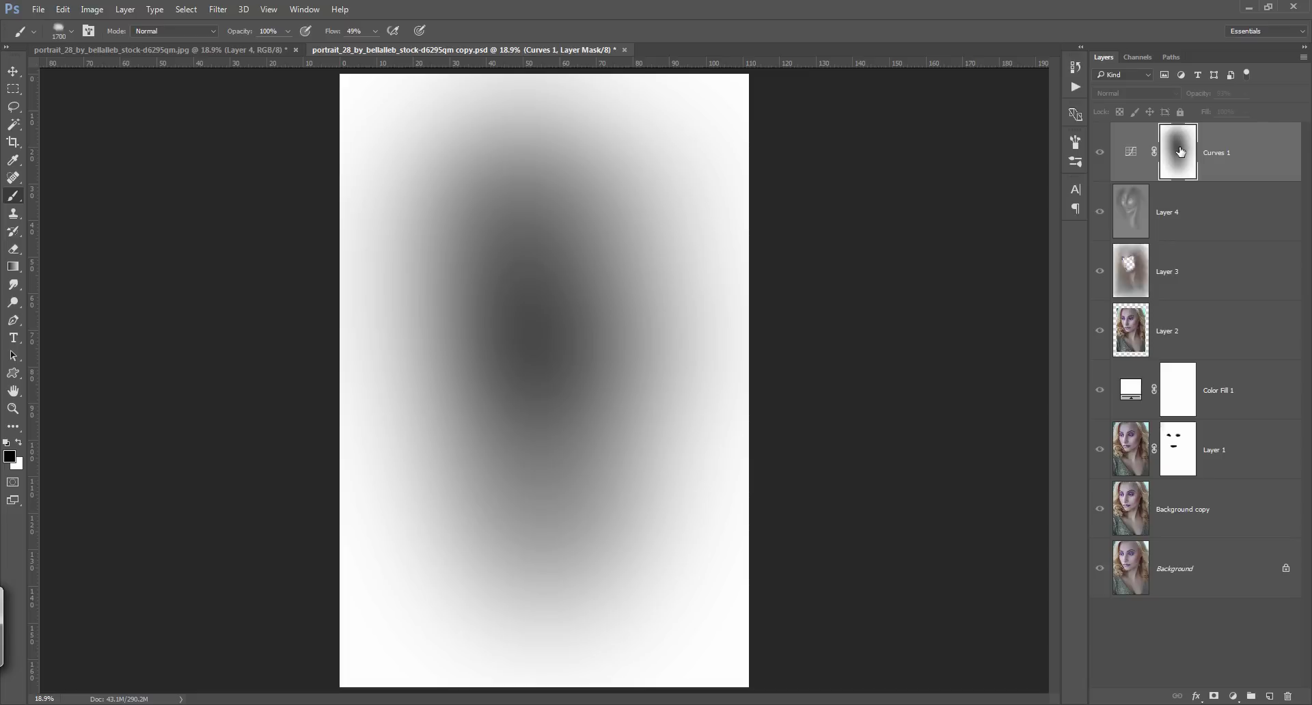
# - Return to the composite view and brush the Curves 1 mask over the head, upper hair and lower-left area
pyautogui.keyDown('alt'); pyautogui.click(1181, 156); pyautogui.keyUp('alt')
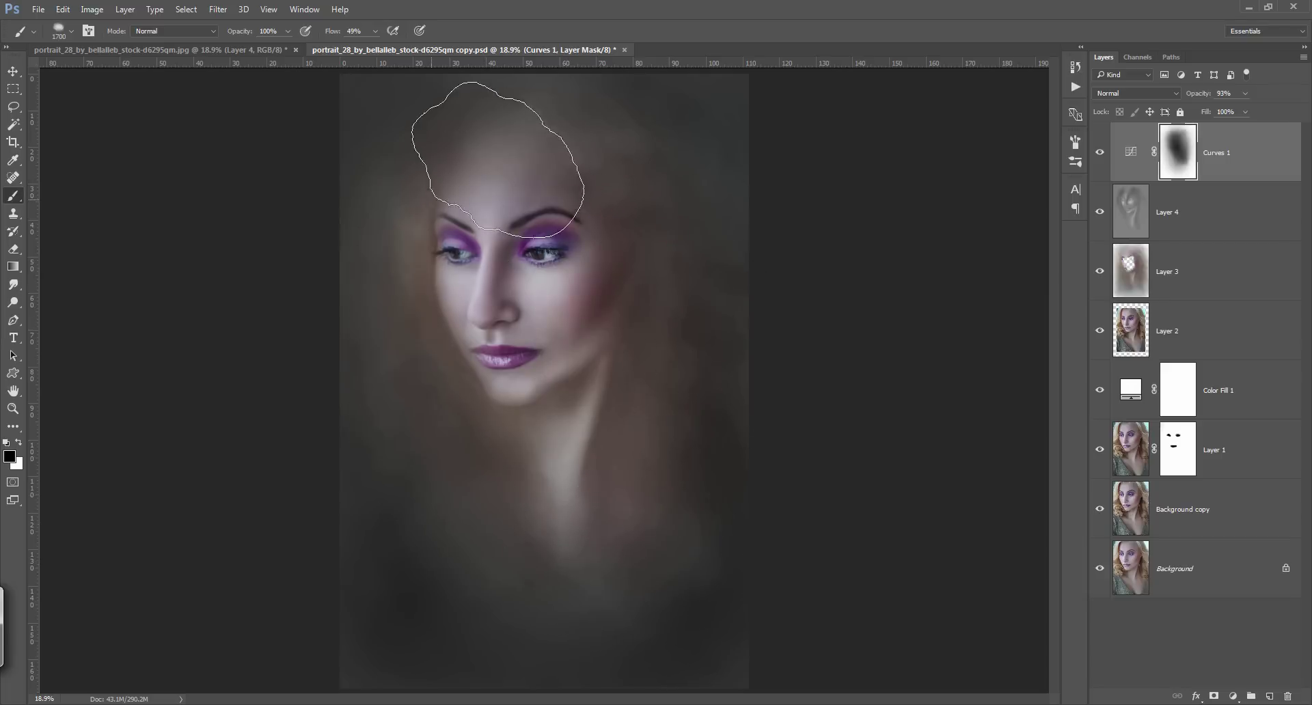
pyautogui.click(520, 290)
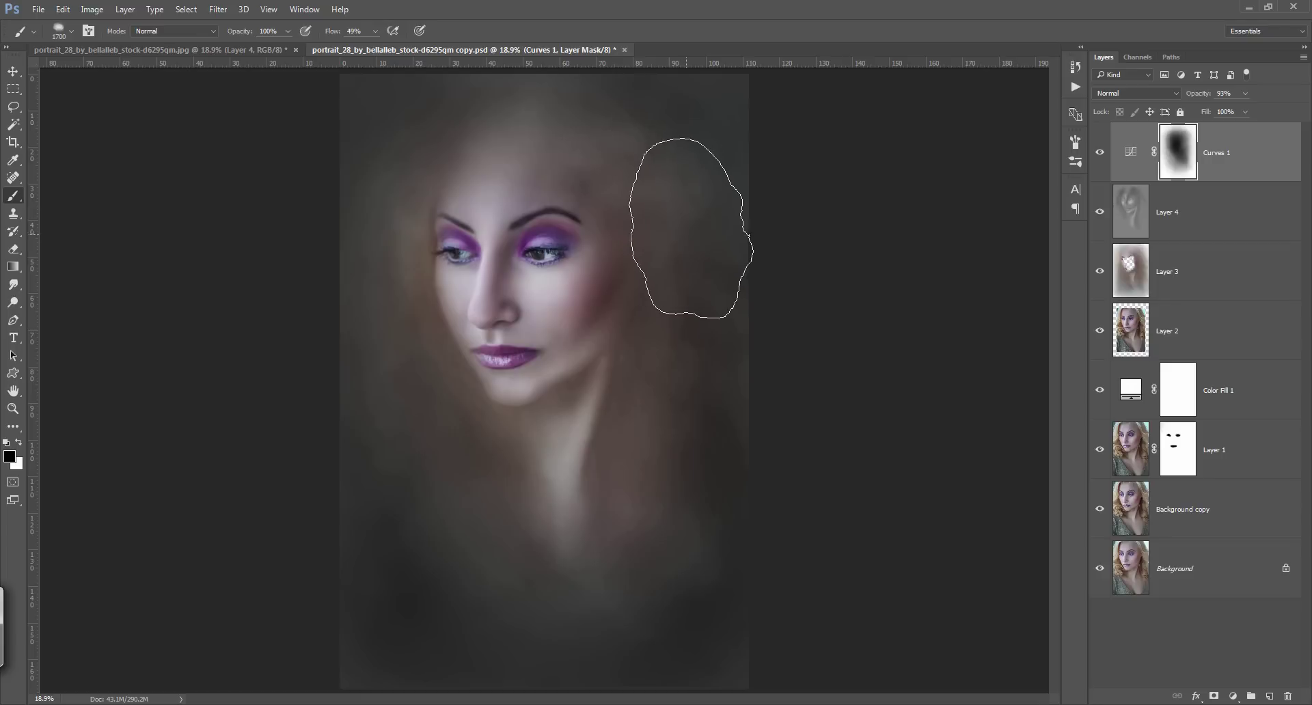
pyautogui.click(682, 253)
pyautogui.moveTo(664, 160); pyautogui.dragTo(624, 108)
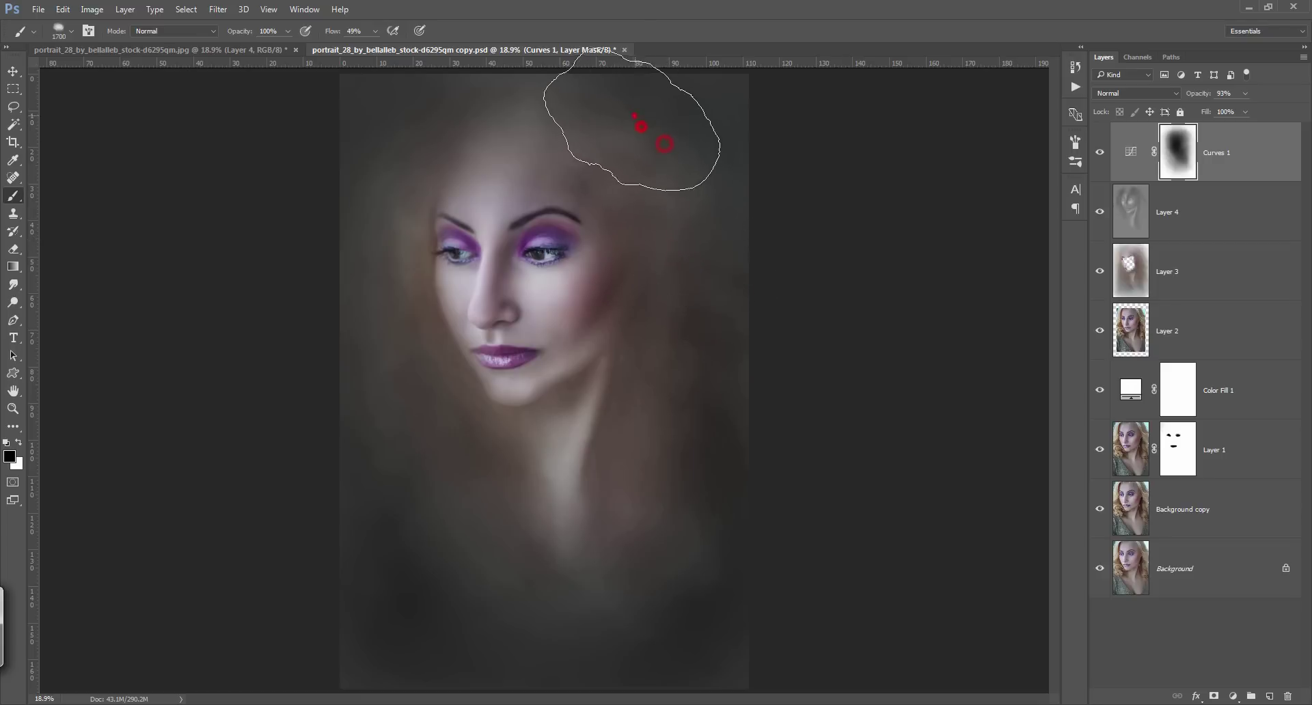
pyautogui.click(390, 513)
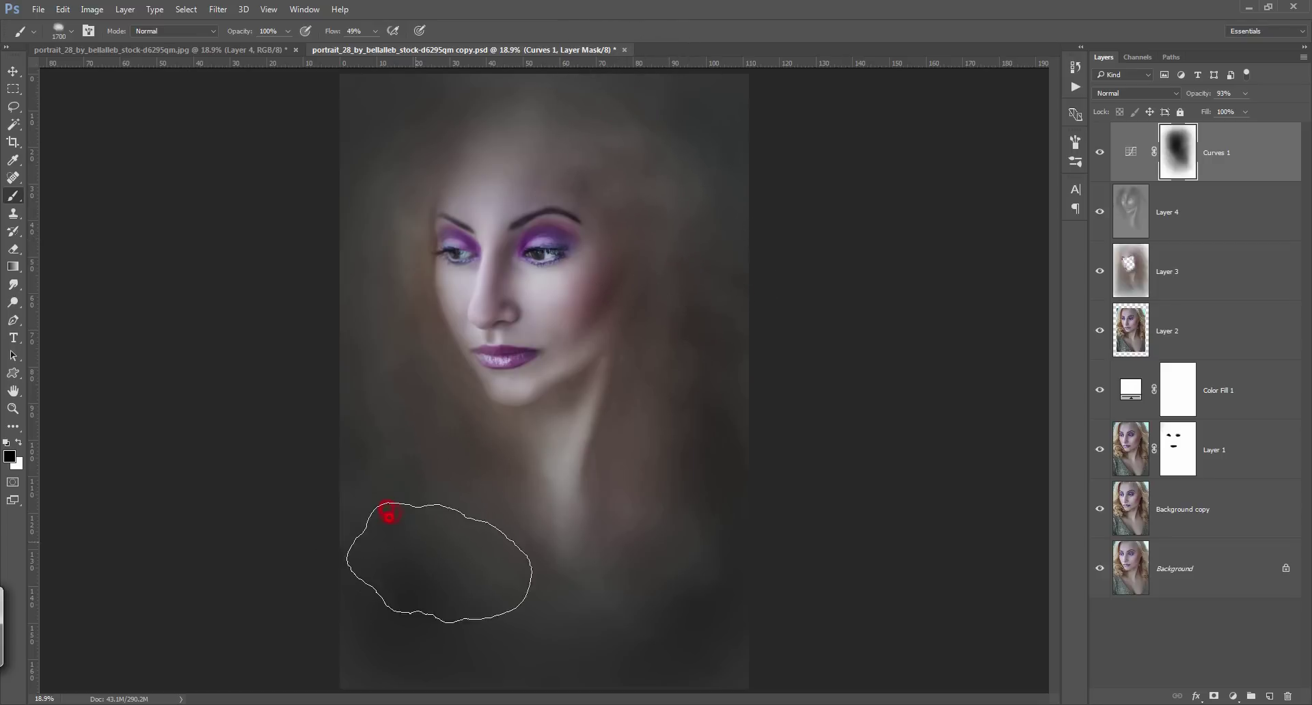
pyautogui.click(433, 567)
pyautogui.click(408, 595)
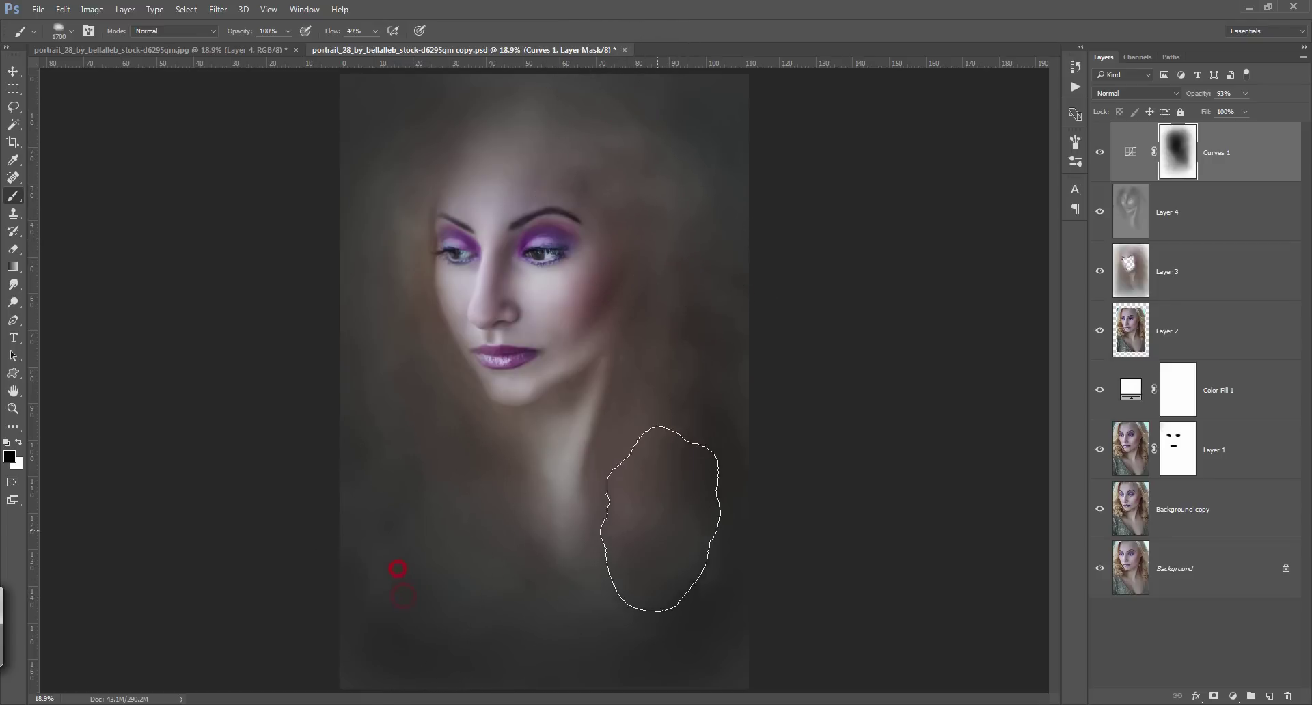
# - Brush the Curves 1 mask over the right and lower-right hair
pyautogui.click(680, 334)
pyautogui.click(683, 240)
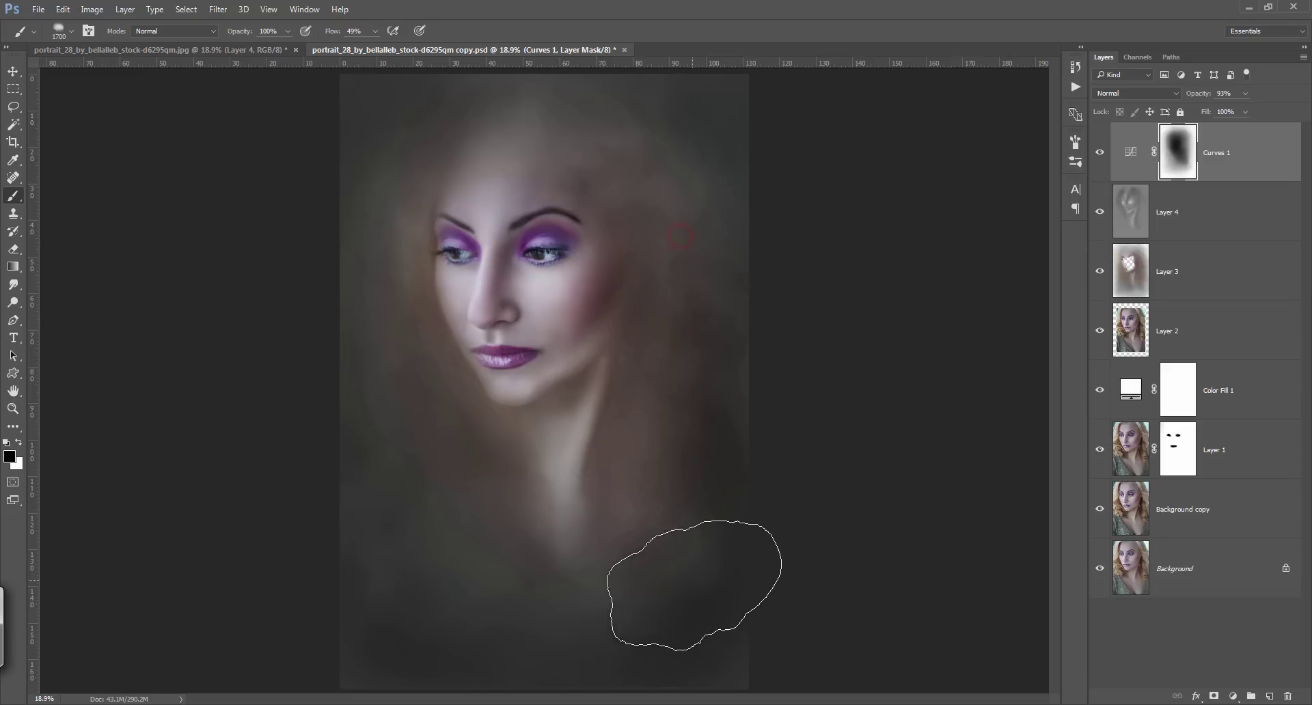
pyautogui.click(679, 598)
pyautogui.click(694, 466)
pyautogui.click(701, 434)
pyautogui.click(705, 460)
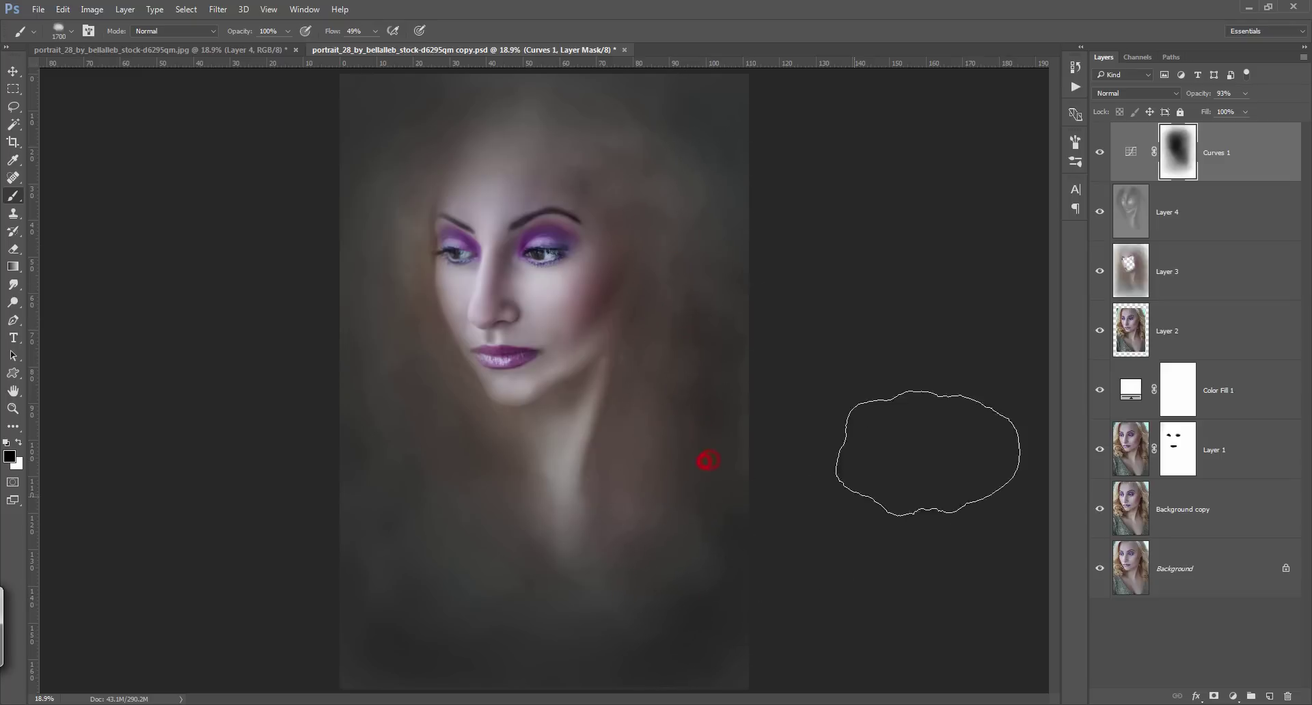
pyautogui.click(1234, 695)
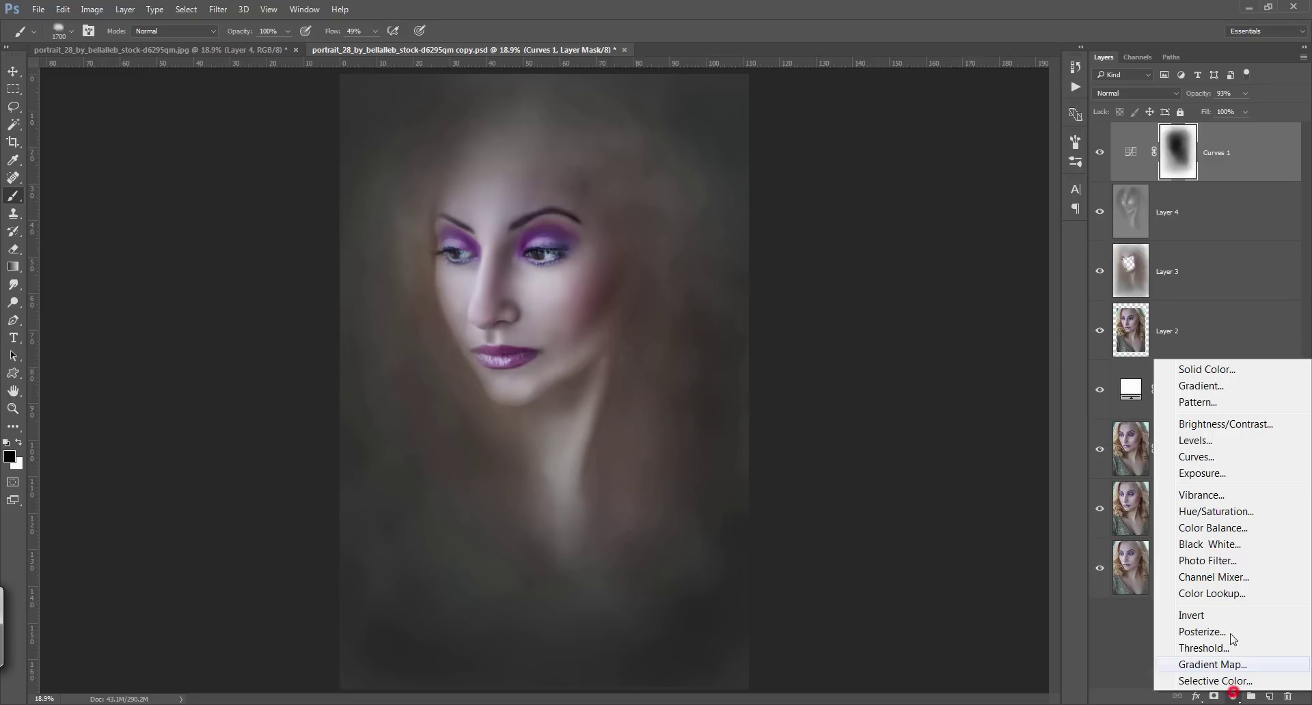
# - Add Color Balance with Midtones Cyan-Red -7 and Magenta-Green -3, then toggle Curves 1 to compare
pyautogui.click(1249, 533)
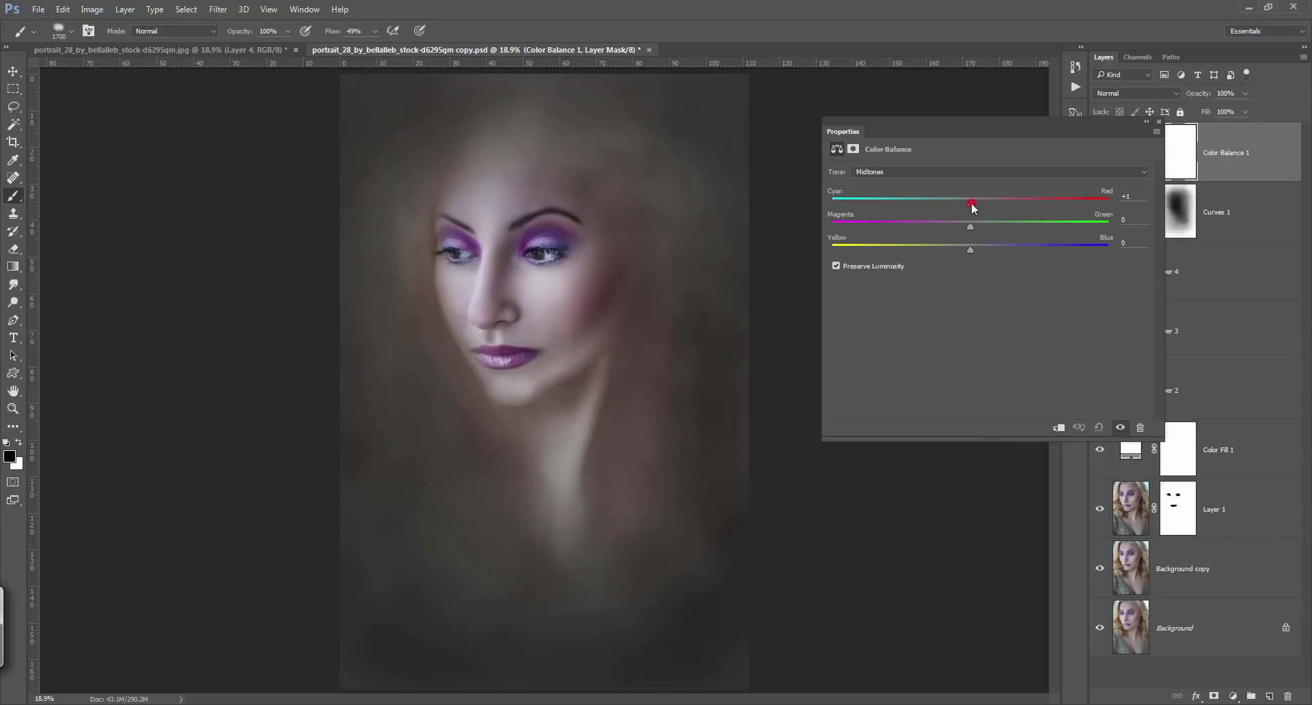
pyautogui.moveTo(966, 204); pyautogui.dragTo(967, 226)
pyautogui.moveTo(977, 202); pyautogui.dragTo(961, 203)
pyautogui.click(1159, 122)
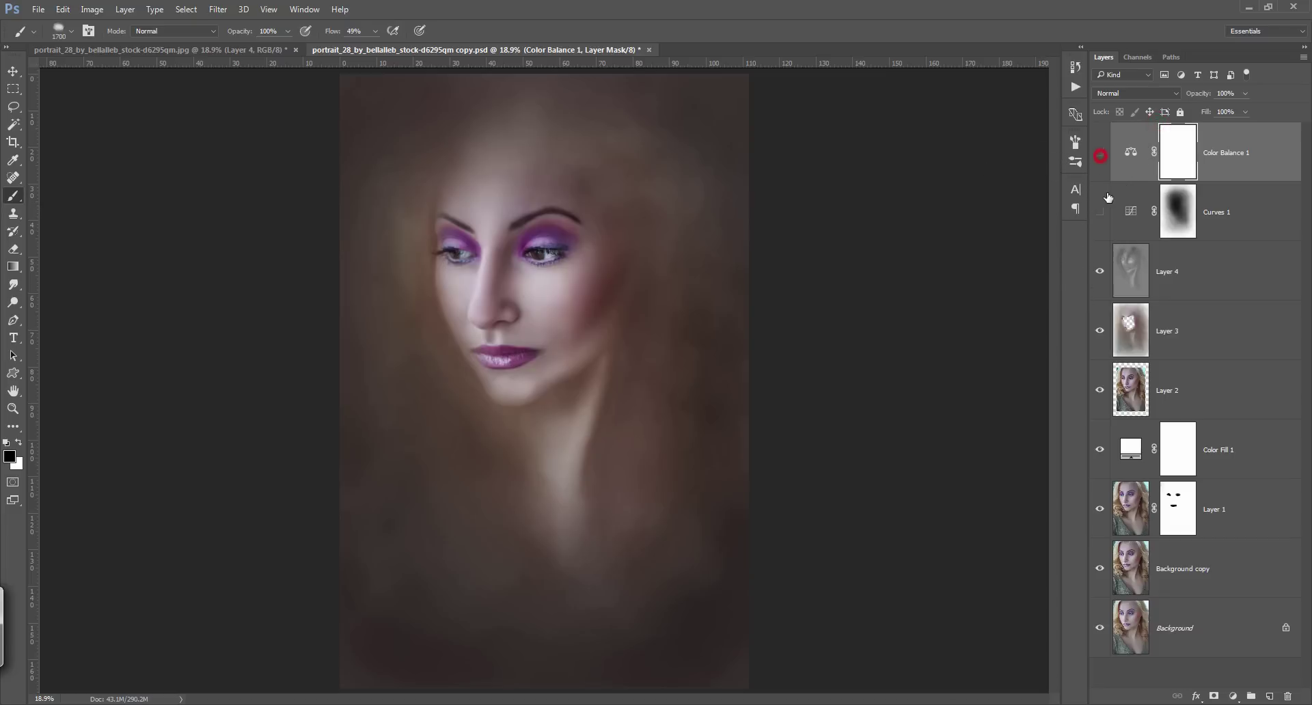
pyautogui.click(1101, 212)
pyautogui.click(1100, 212)
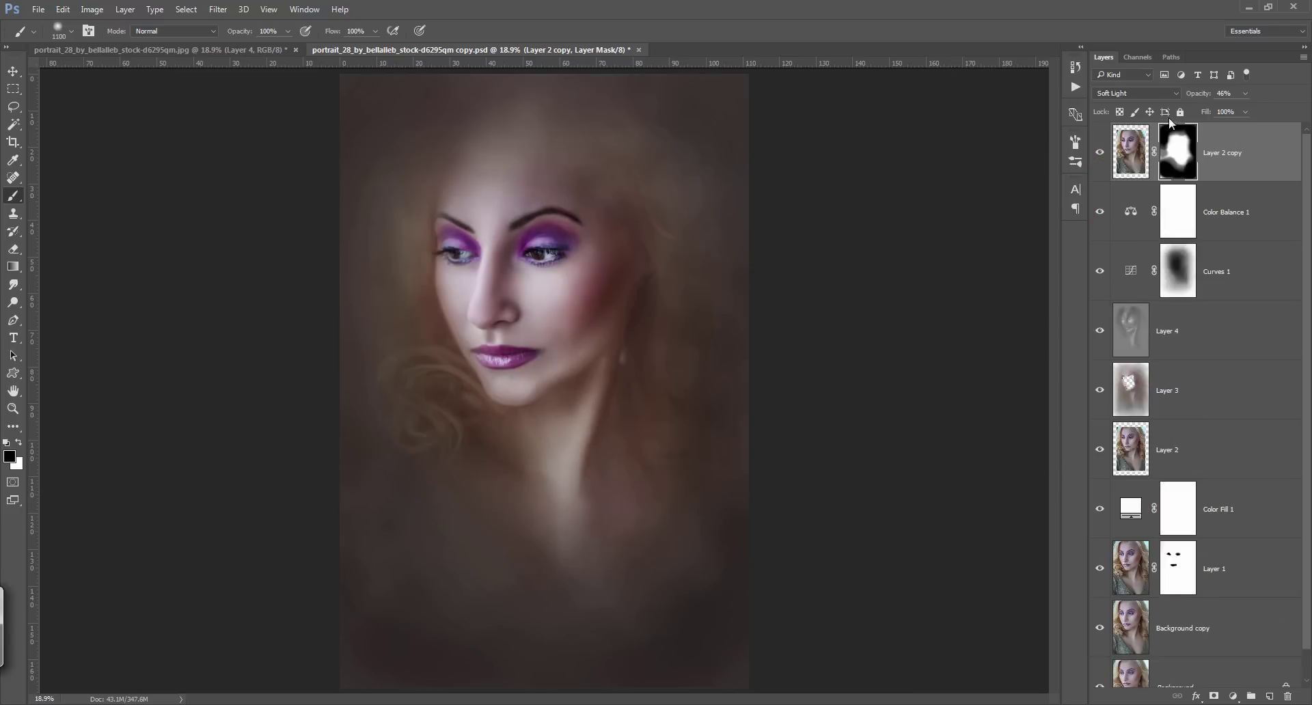
# - Delete the old face overlay and move a fresh copy of Layer 2 to the top
pyautogui.press('Delete')
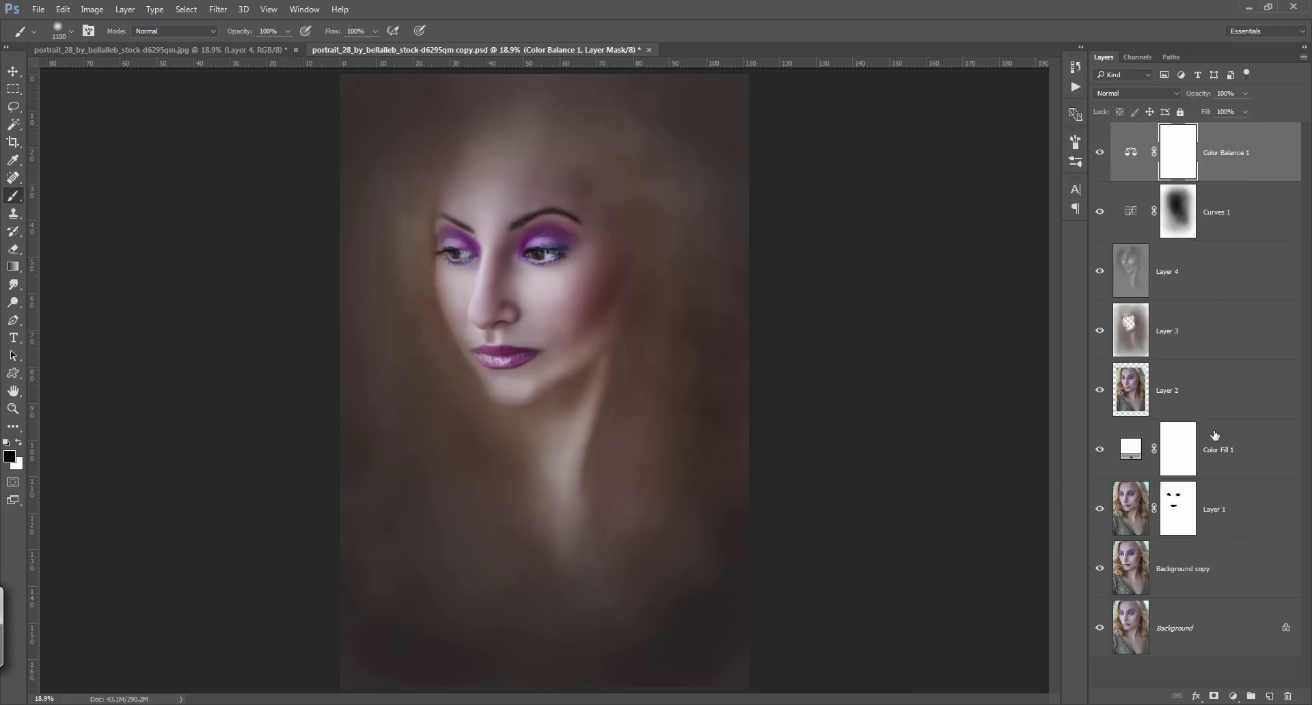
pyautogui.click(1208, 400)
pyautogui.press('x')
pyautogui.hotkey('ctrl', 'j')
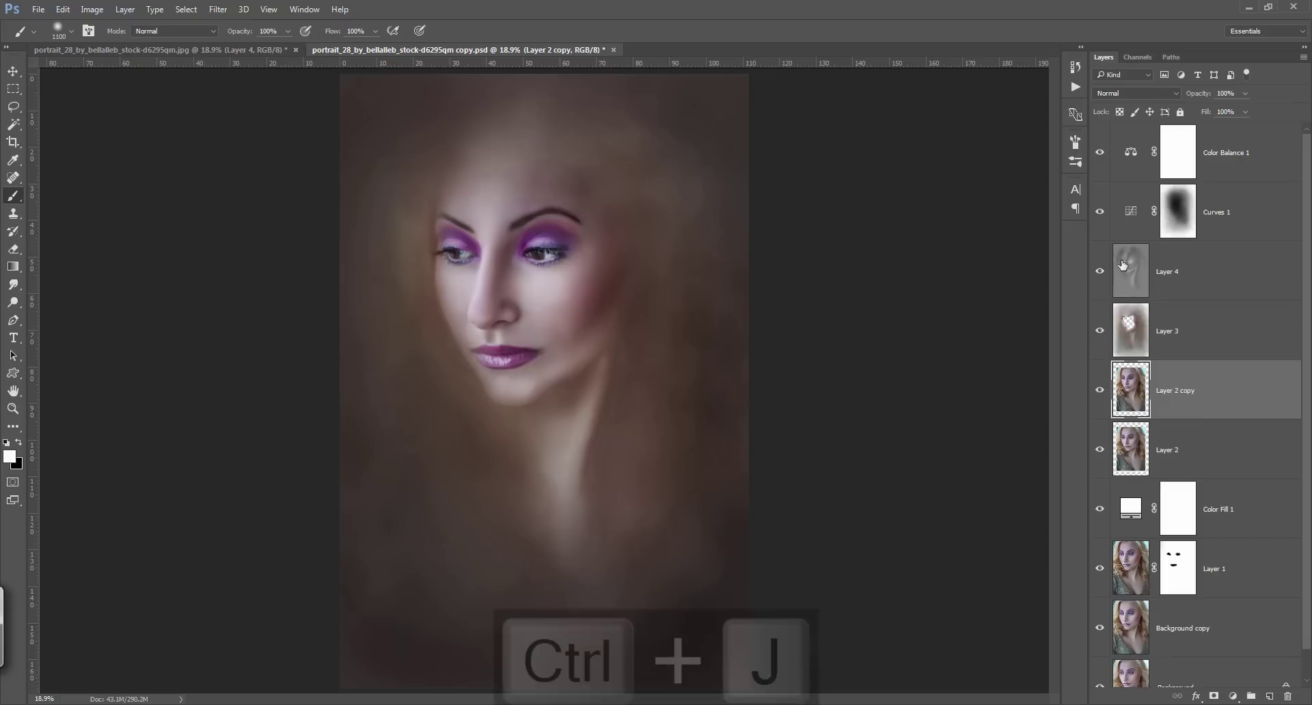
pyautogui.moveTo(1214, 374); pyautogui.dragTo(1207, 149)
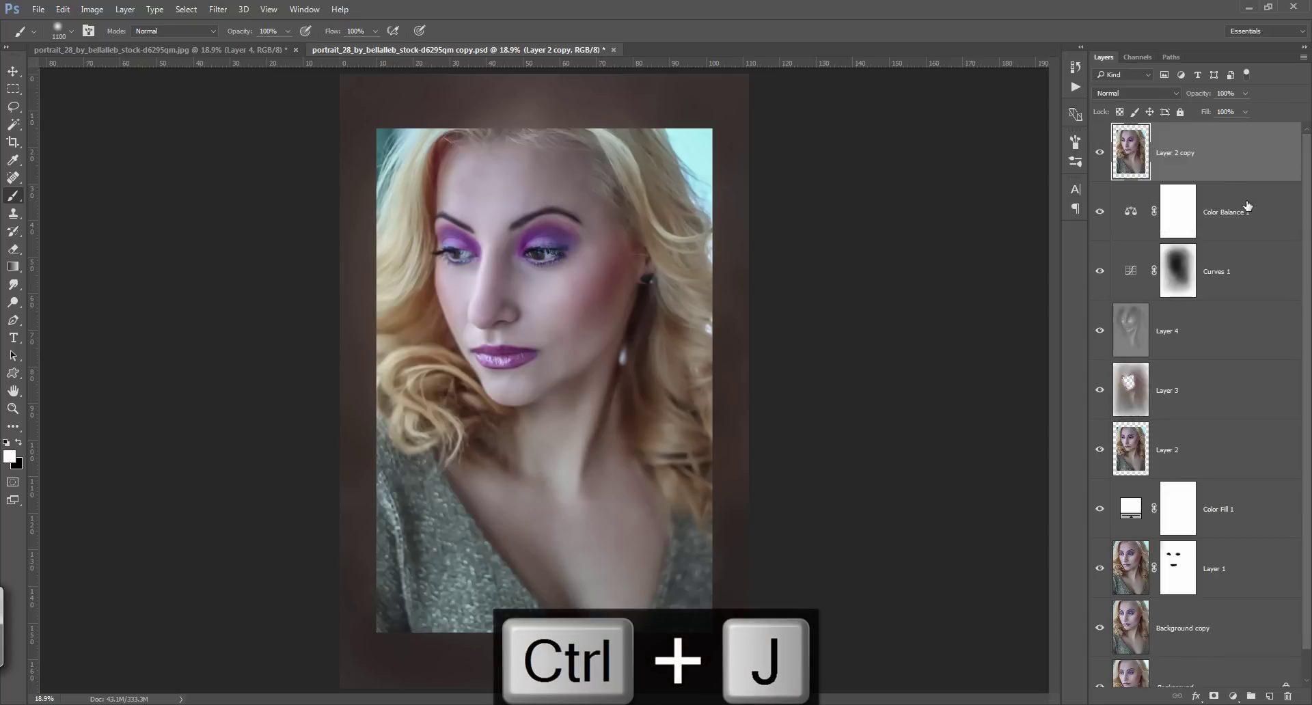
# - Set Layer 2 copy to Soft Light at 33% opacity and give it a layer mask
pyautogui.click(1163, 93)
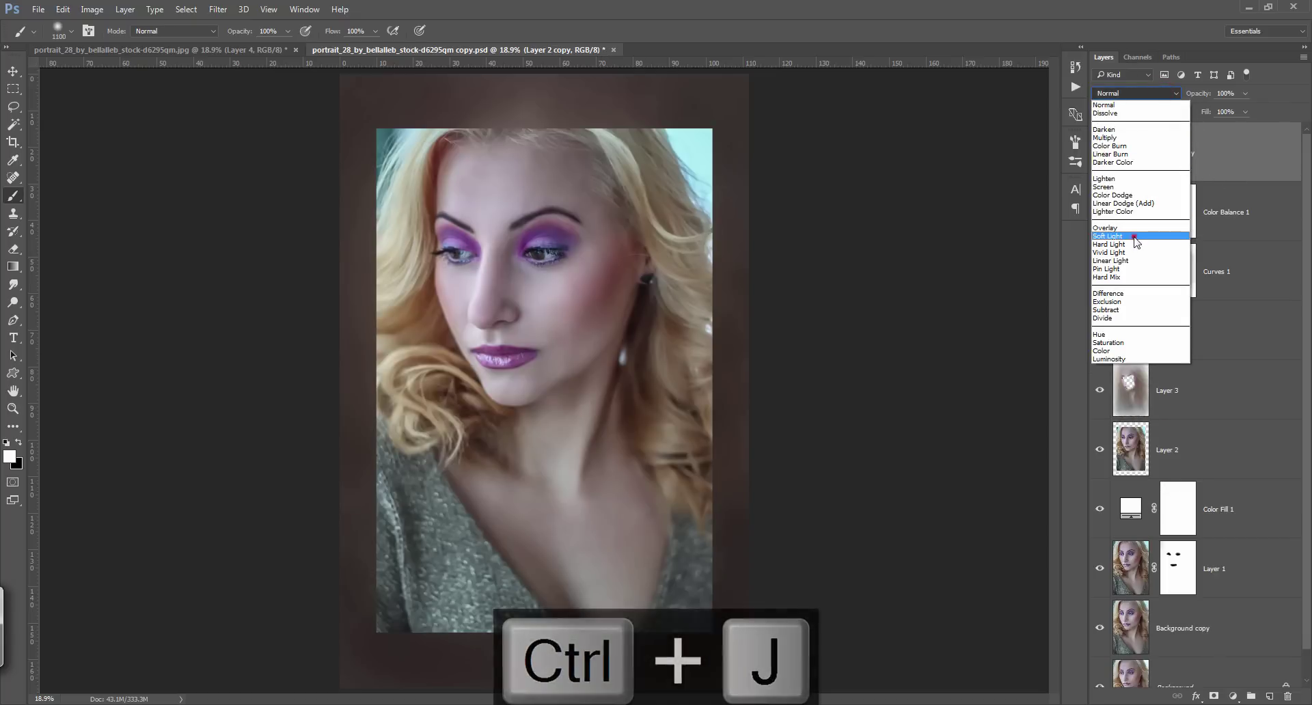
pyautogui.click(1135, 235)
pyautogui.moveTo(1195, 93); pyautogui.dragTo(1153, 102)
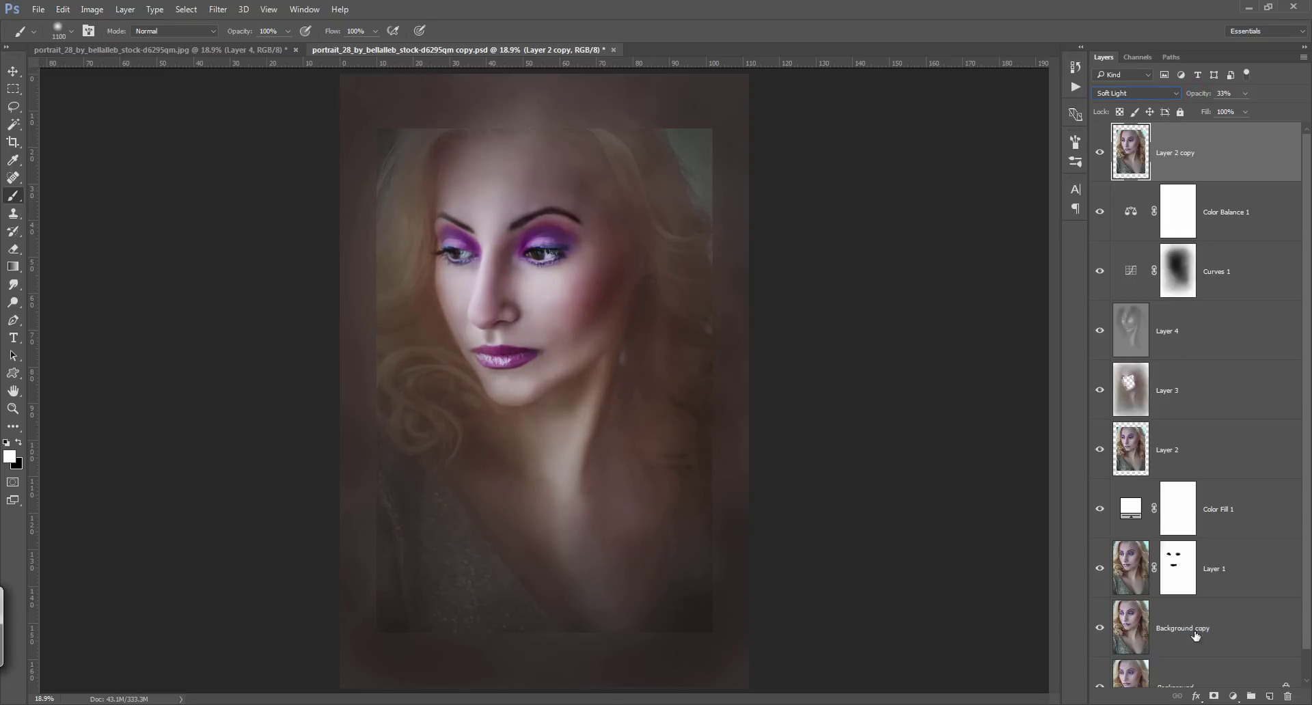
pyautogui.click(1214, 697)
# - Paint the overlay mask black to hide it along the right and upper-left hair
pyautogui.press('x')
pyautogui.moveTo(702, 143)
pyautogui.mouseDown()
pyautogui.moveTo(741, 411)
pyautogui.moveTo(546, 625)
pyautogui.moveTo(454, 586)
pyautogui.moveTo(442, 540)
pyautogui.moveTo(369, 506)
pyautogui.moveTo(399, 618)
pyautogui.mouseUp()
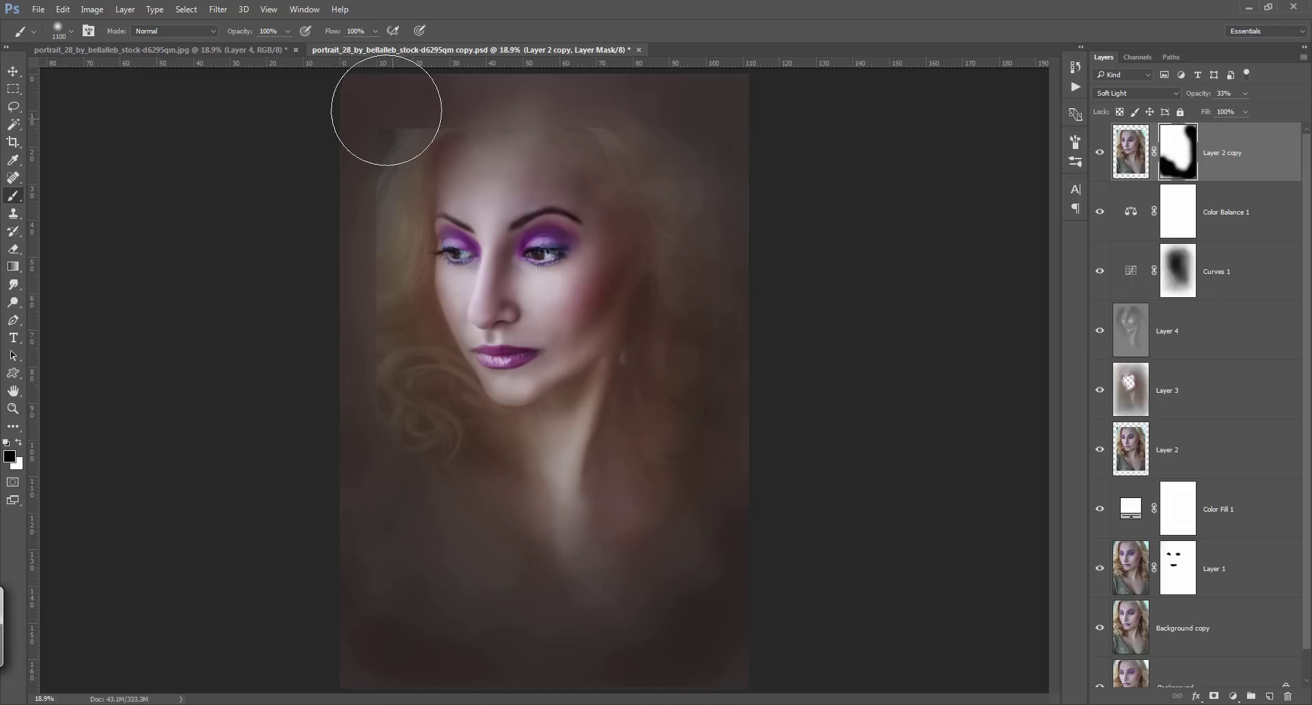
pyautogui.moveTo(387, 109)
pyautogui.mouseDown()
pyautogui.moveTo(342, 255)
pyautogui.moveTo(332, 355)
pyautogui.mouseUp()
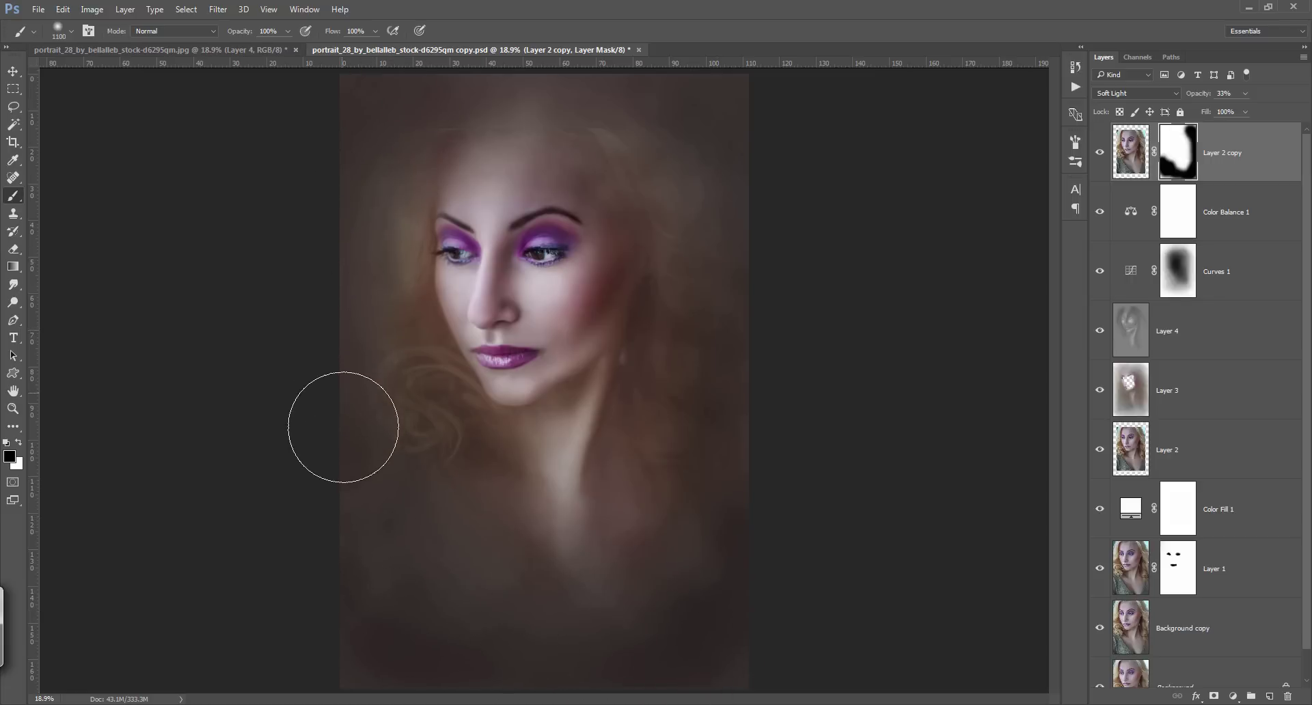
pyautogui.moveTo(340, 223)
pyautogui.mouseDown()
pyautogui.moveTo(460, 103)
pyautogui.moveTo(431, 120)
pyautogui.moveTo(645, 115)
pyautogui.moveTo(688, 131)
pyautogui.moveTo(712, 123)
pyautogui.moveTo(723, 146)
pyautogui.moveTo(715, 117)
pyautogui.mouseUp()
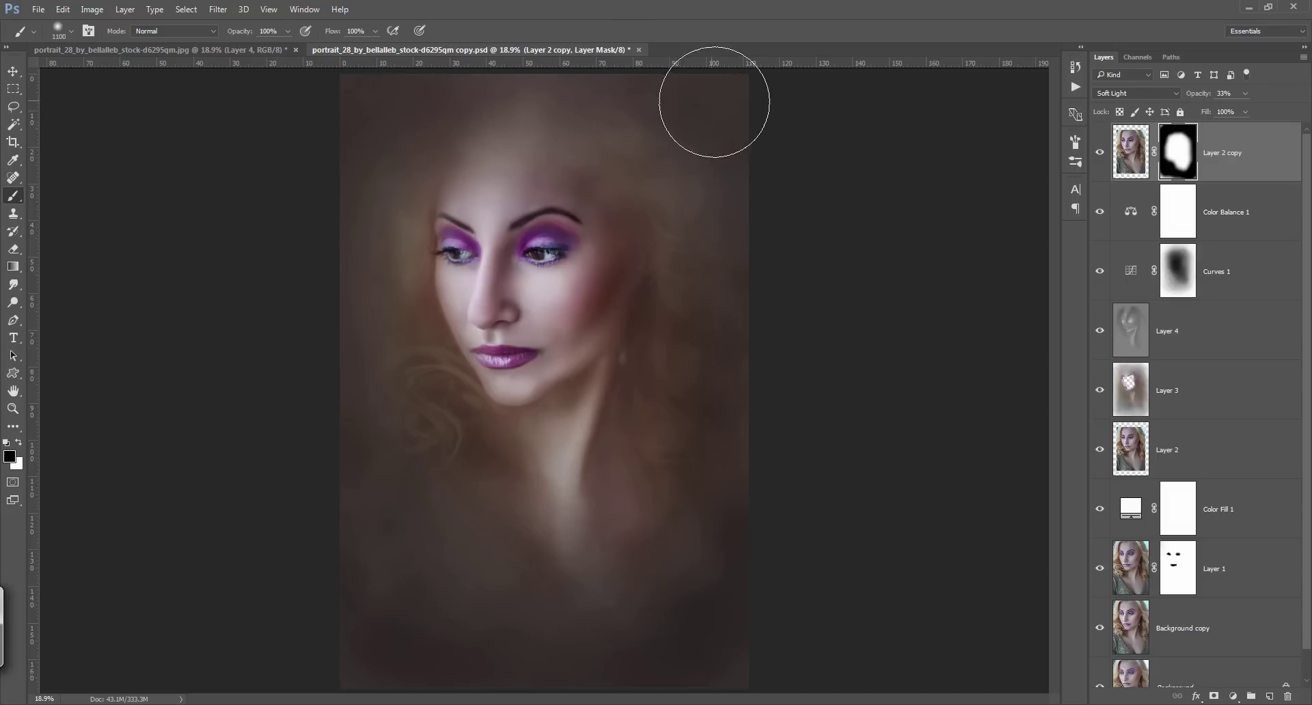
# - Raise the overlay to 41% opacity, mask more right-side hair, and add empty Layer 5
pyautogui.click(1203, 95)
pyautogui.moveTo(1210, 96); pyautogui.dragTo(1207, 96)
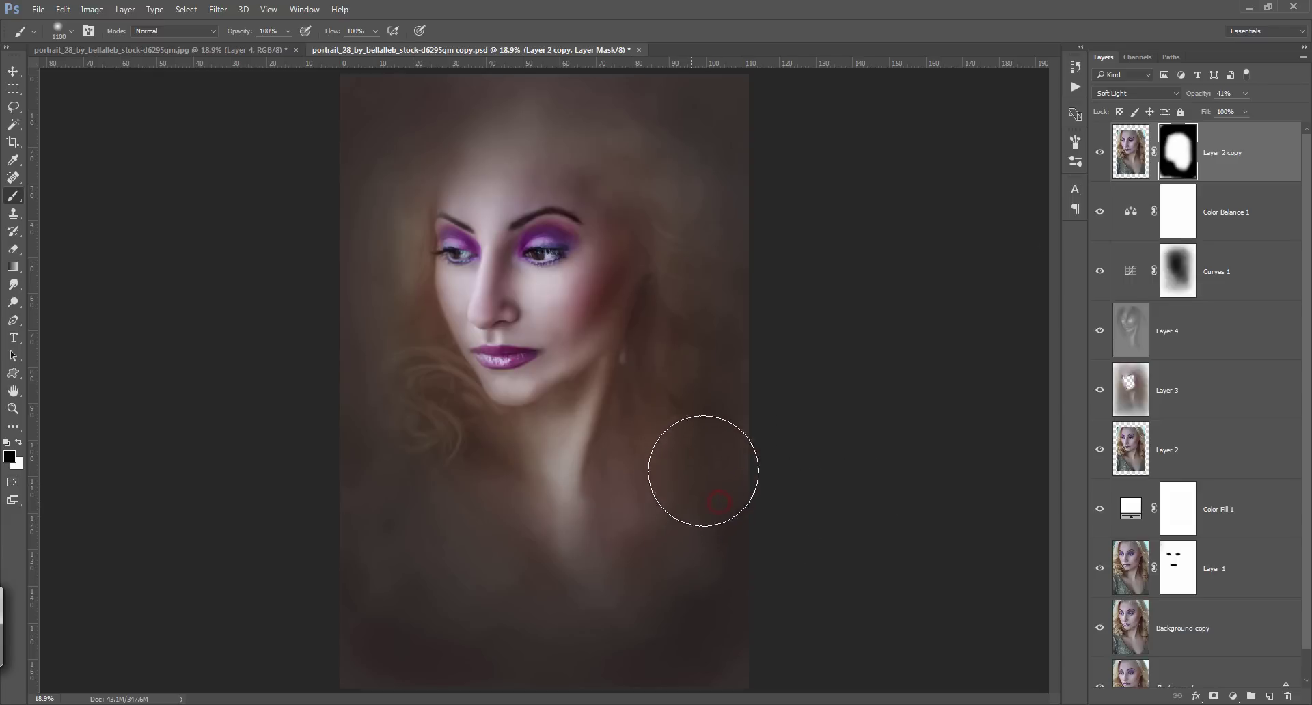
pyautogui.click(723, 405)
pyautogui.moveTo(709, 403)
pyautogui.mouseDown()
pyautogui.moveTo(711, 255)
pyautogui.moveTo(732, 350)
pyautogui.mouseUp()
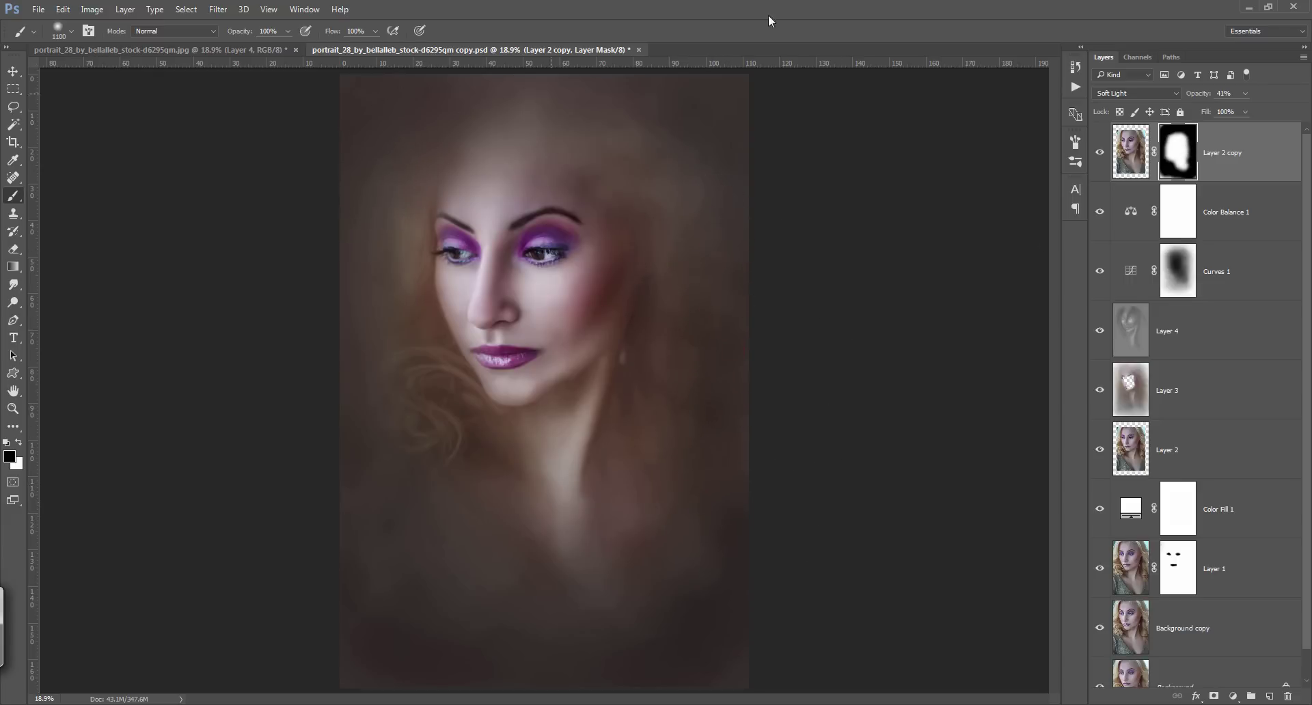
pyautogui.click(1269, 696)
# - Make white the painting colour, switch to the Mixer Brush, and save the document
pyautogui.press('x')
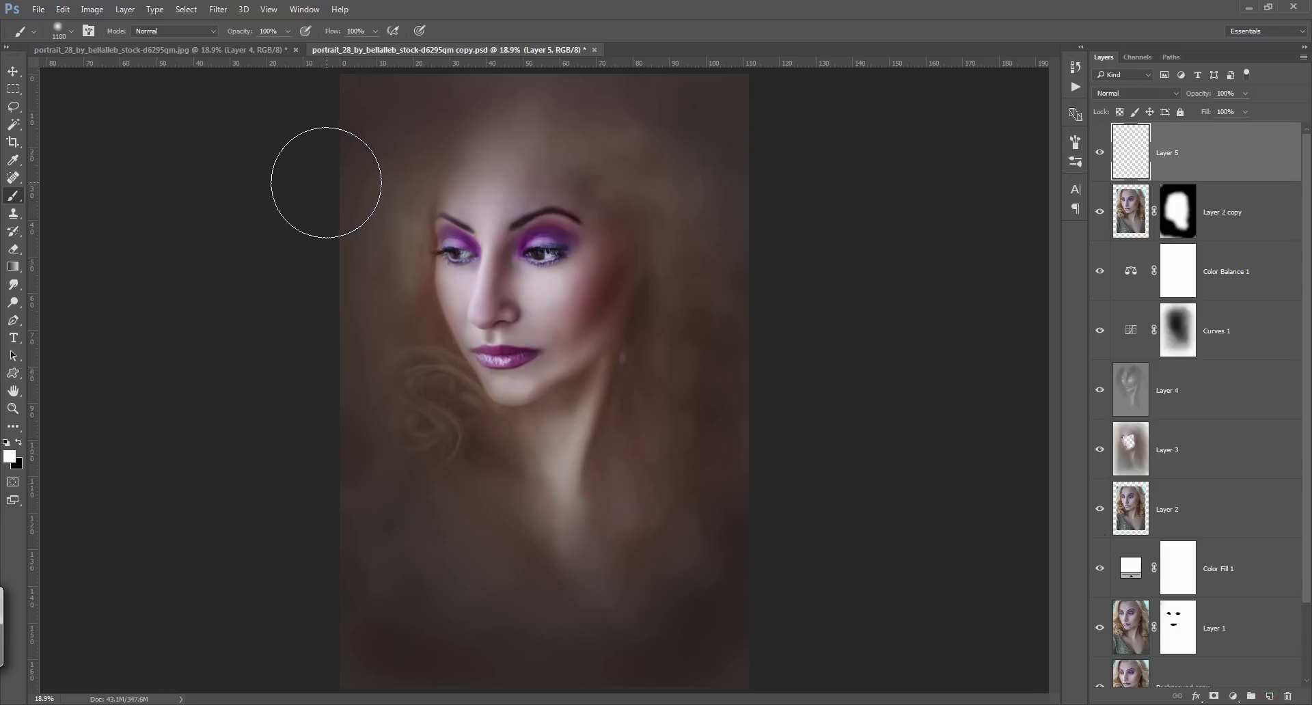
pyautogui.hotkey('shift', 'b')
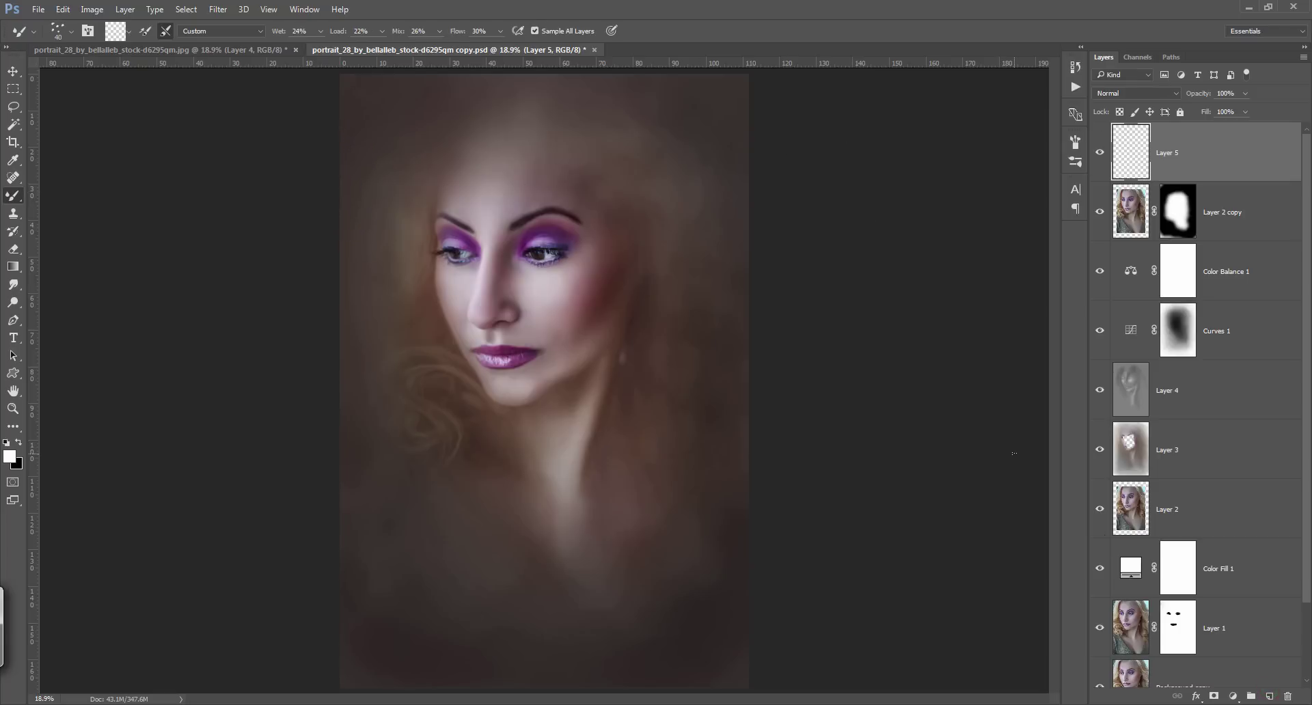
pyautogui.hotkey('ctrl', 's')
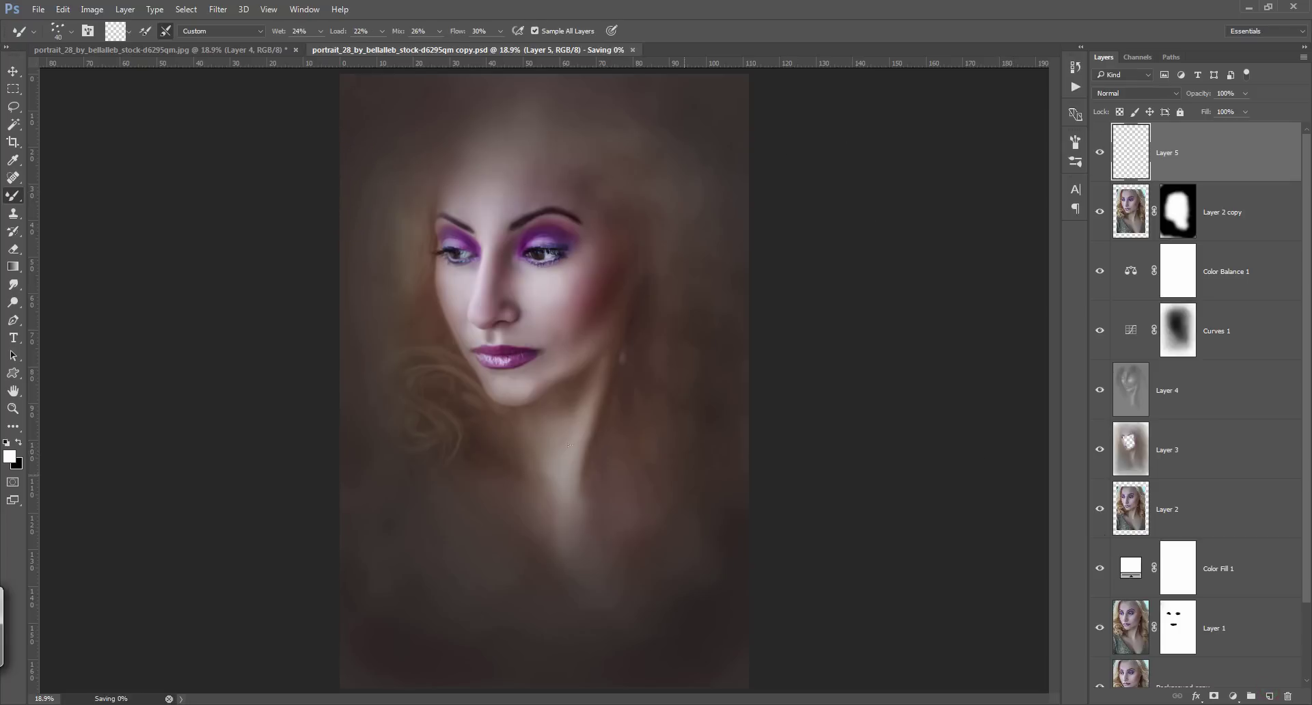
pyautogui.rightClick(13, 196)
pyautogui.click(100, 235)
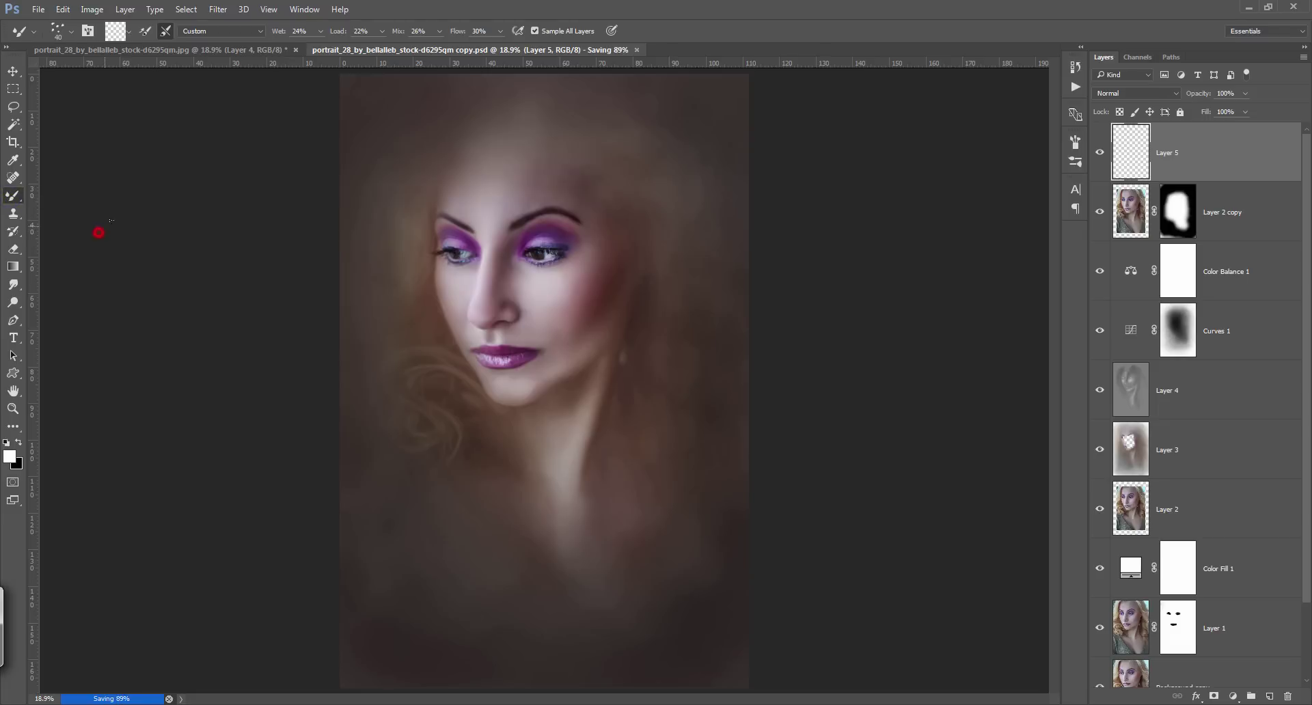
pyautogui.scroll(2, 425, 366)
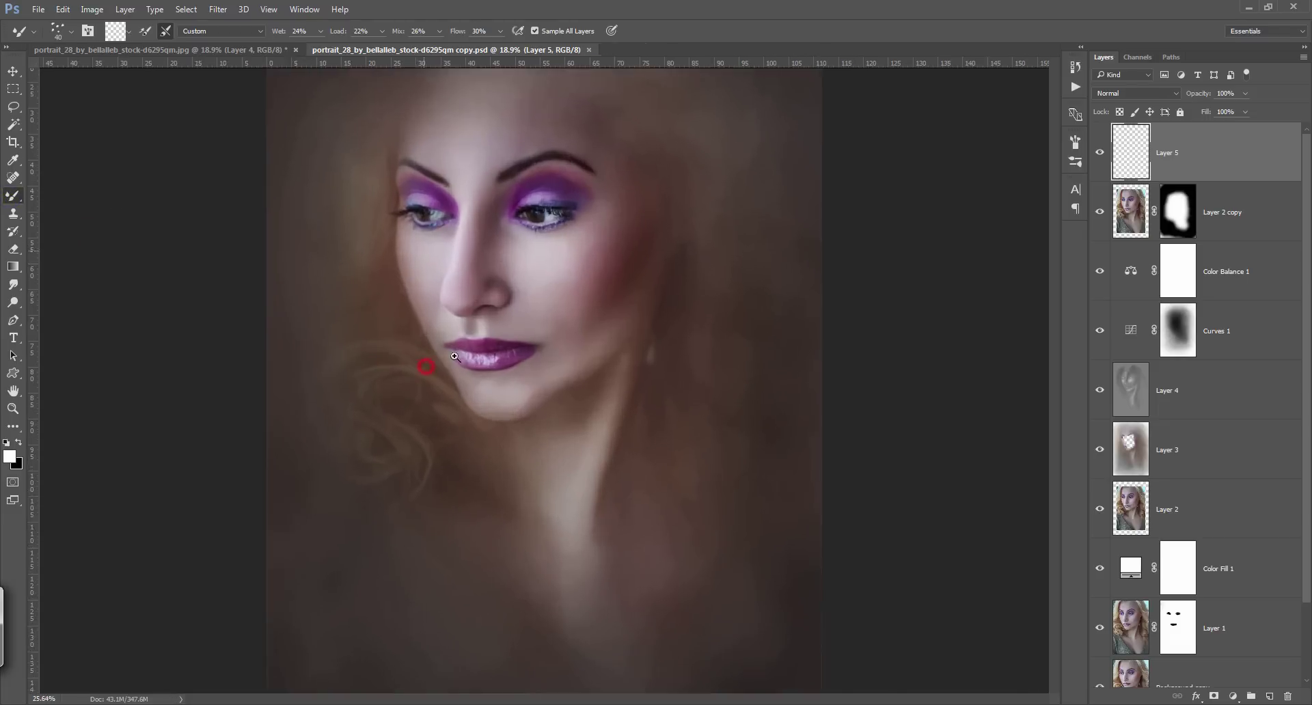
pyautogui.scroll(2, 422, 358)
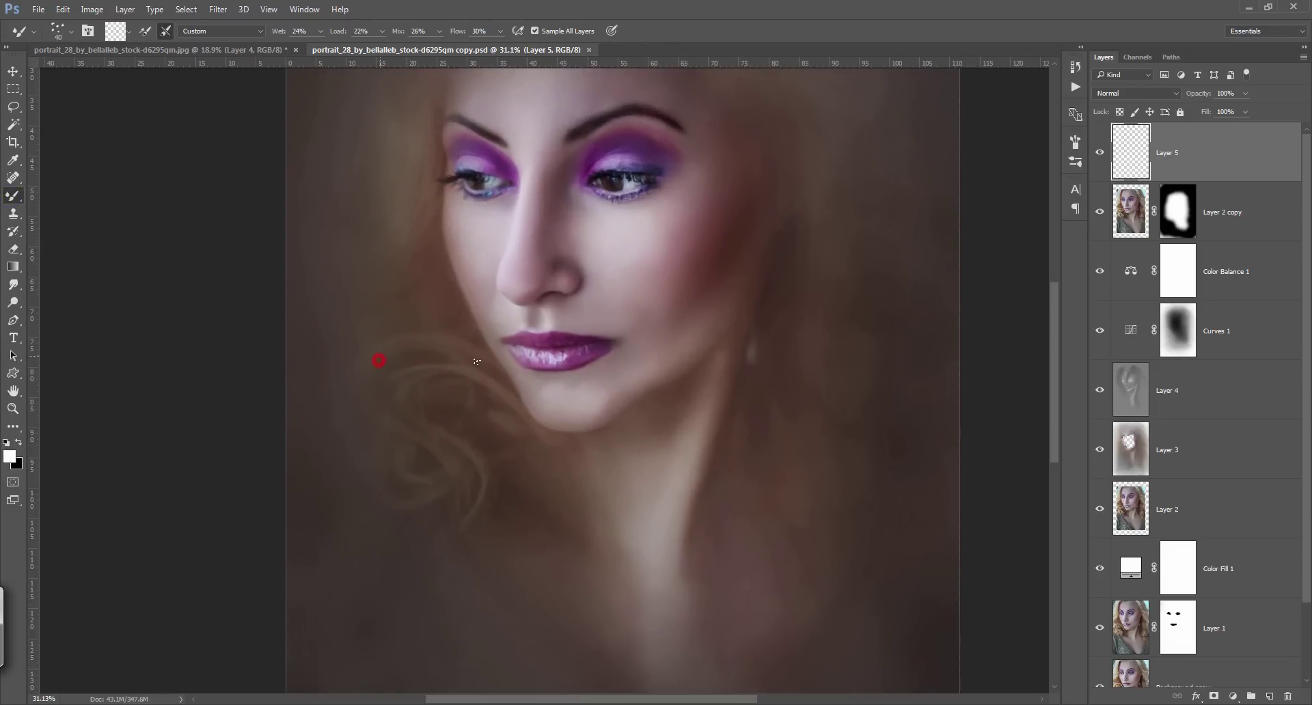
# - Paint trial curl strokes into the lower-left hair at rising flow, then undo them
pyautogui.moveTo(476, 362); pyautogui.dragTo(406, 330)
pyautogui.moveTo(456, 31); pyautogui.dragTo(478, 31)
pyautogui.click(468, 351)
pyautogui.moveTo(456, 30); pyautogui.dragTo(469, 31)
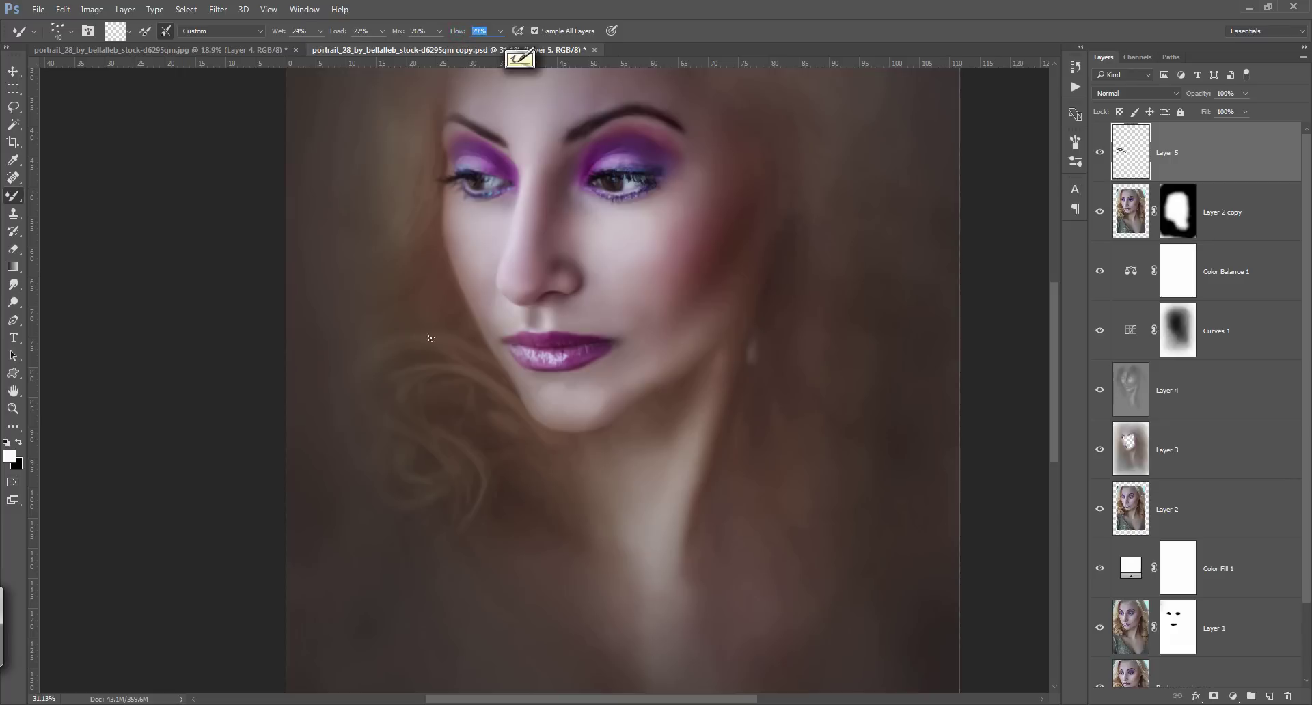
pyautogui.click(429, 339)
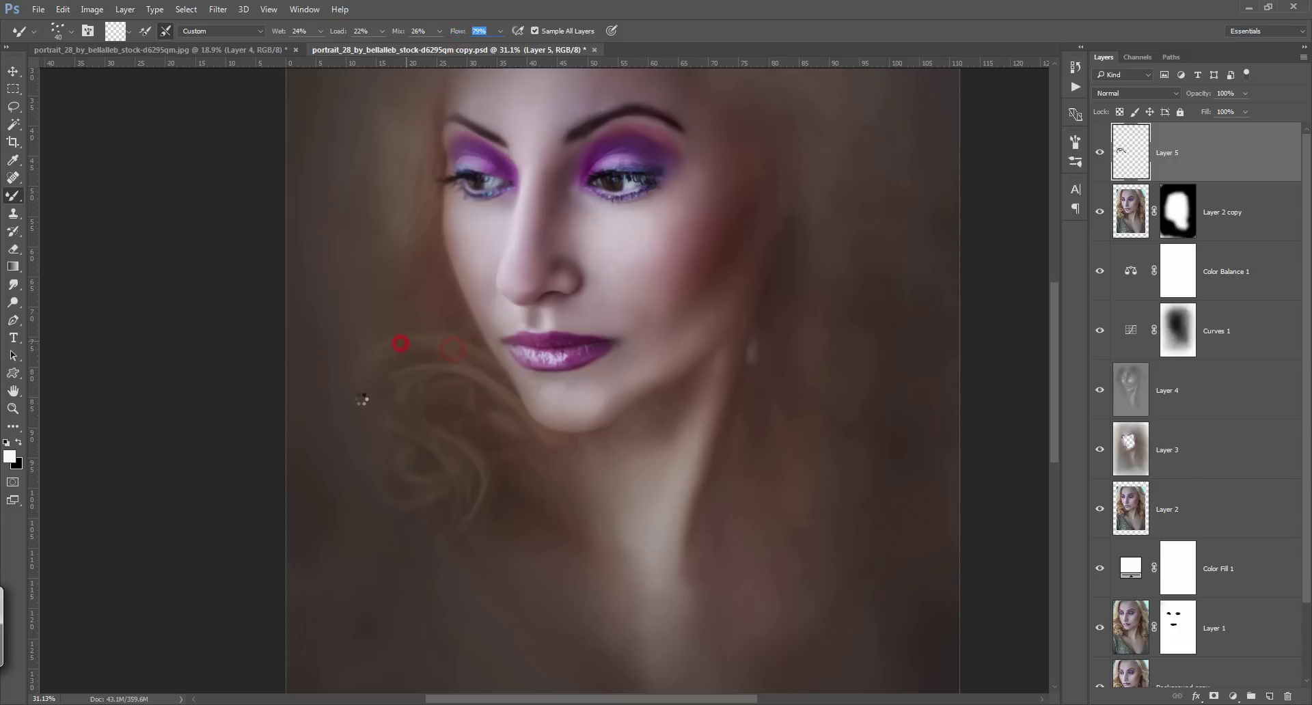
pyautogui.scroll(-2, 362, 400)
pyautogui.scroll(-1, 362, 399)
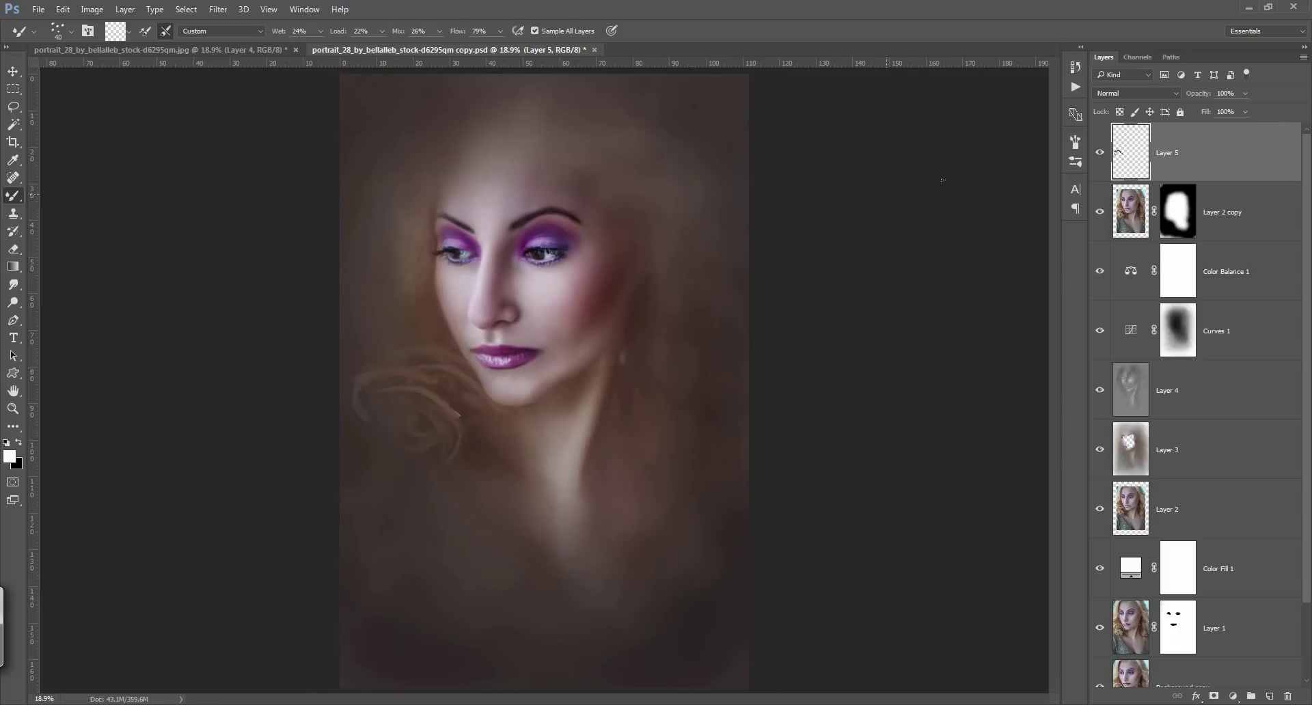
pyautogui.hotkey('ctrl', 'z')
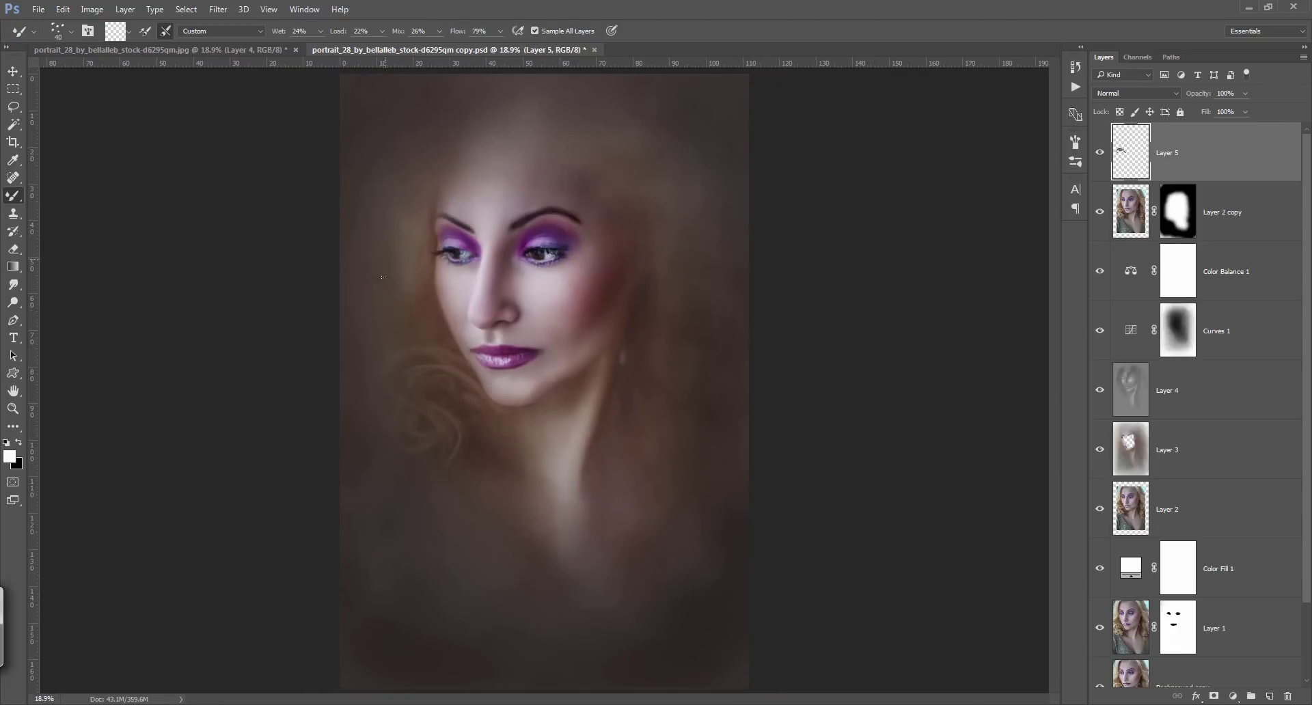
# - Paint a curl stroke at 59% flow, enable Load after each stroke, and set flow 28%
pyautogui.scroll(3, 387, 352)
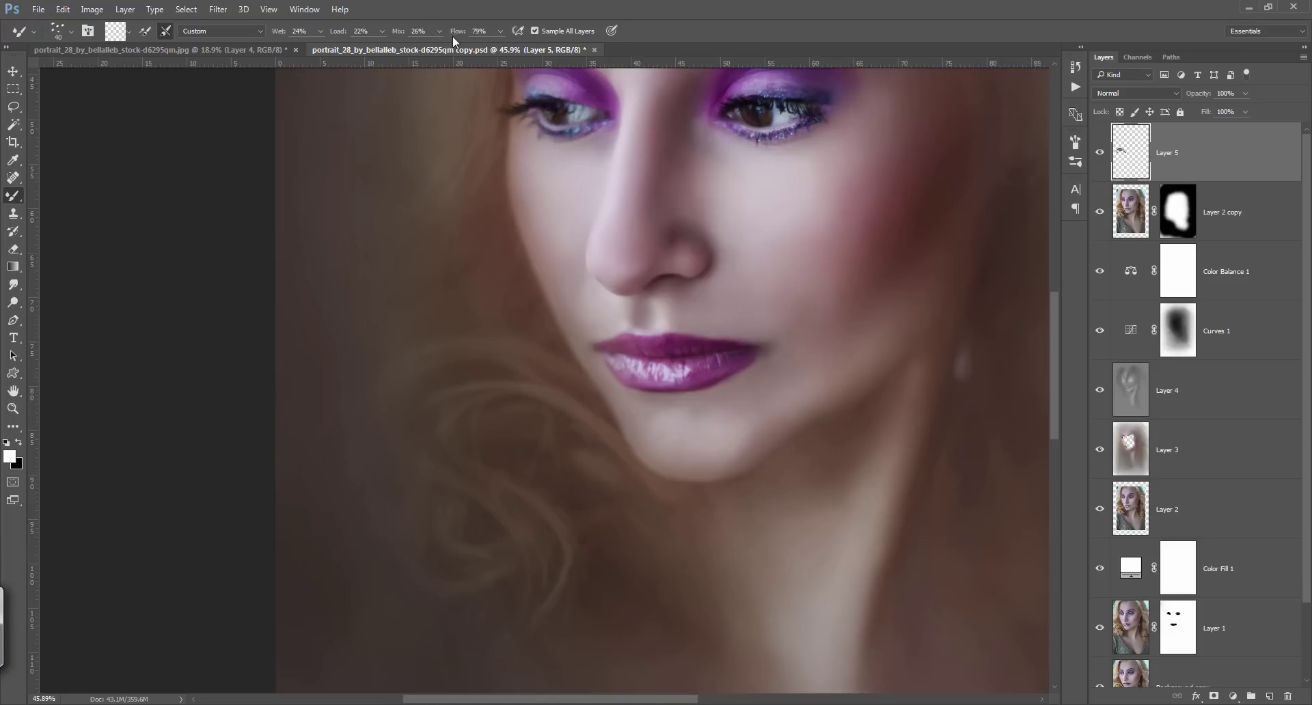
pyautogui.moveTo(456, 31); pyautogui.dragTo(442, 31)
pyautogui.click(538, 390)
pyautogui.moveTo(436, 399); pyautogui.dragTo(535, 387)
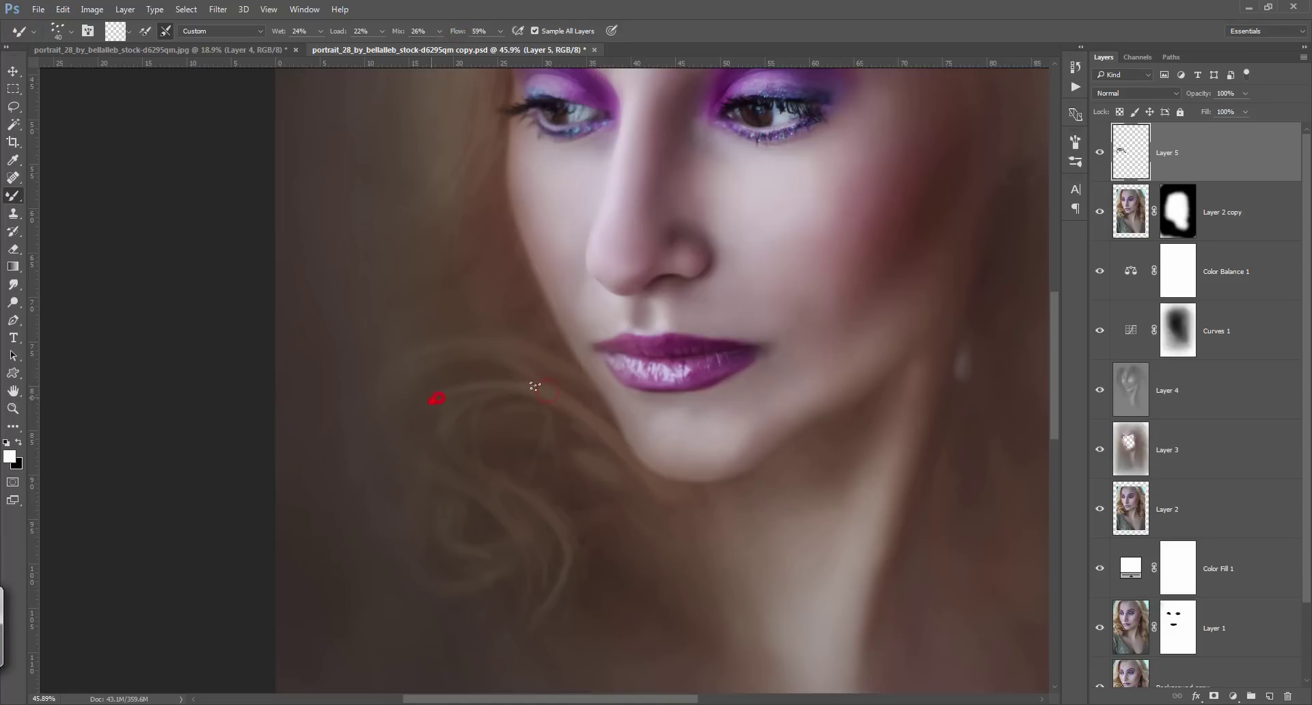
pyautogui.click(144, 30)
pyautogui.moveTo(456, 31); pyautogui.dragTo(437, 30)
# - Rotate the canvas sideways and paint a light strand below the lips with lower Wet/Load/Mix
pyautogui.press('r')
pyautogui.moveTo(514, 244); pyautogui.dragTo(482, 328)
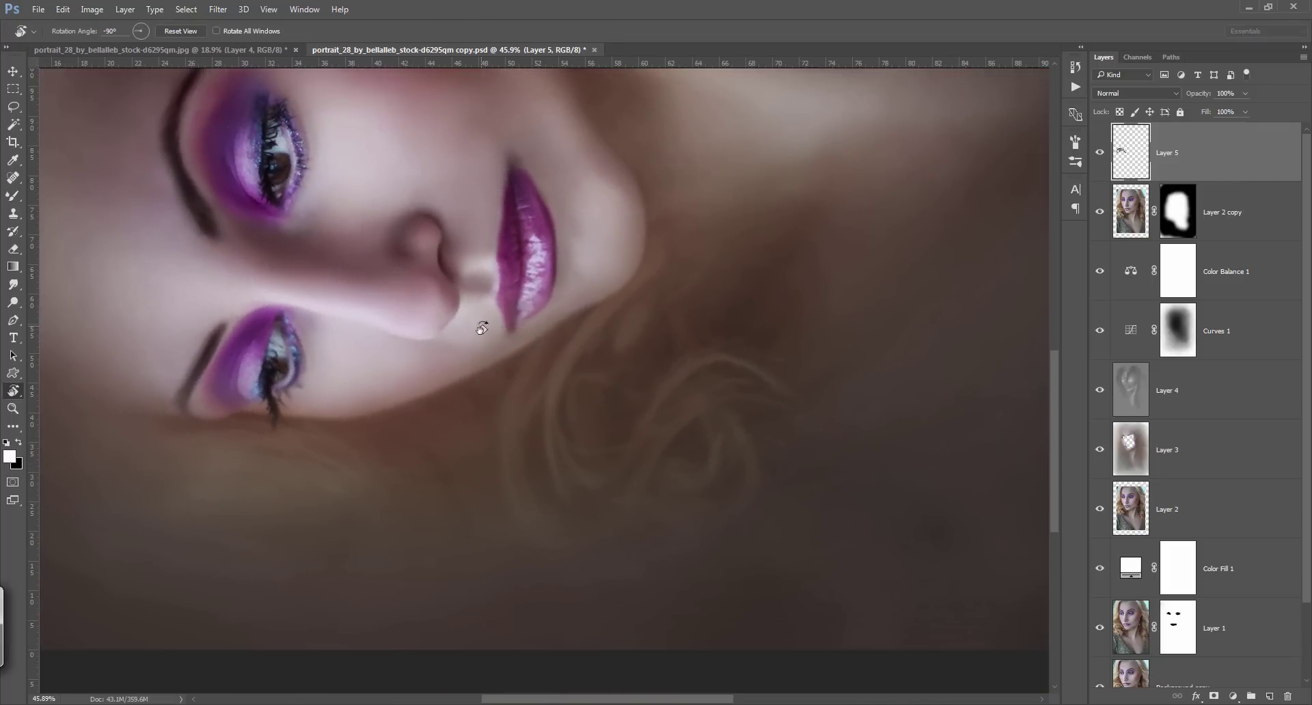
pyautogui.press('b')
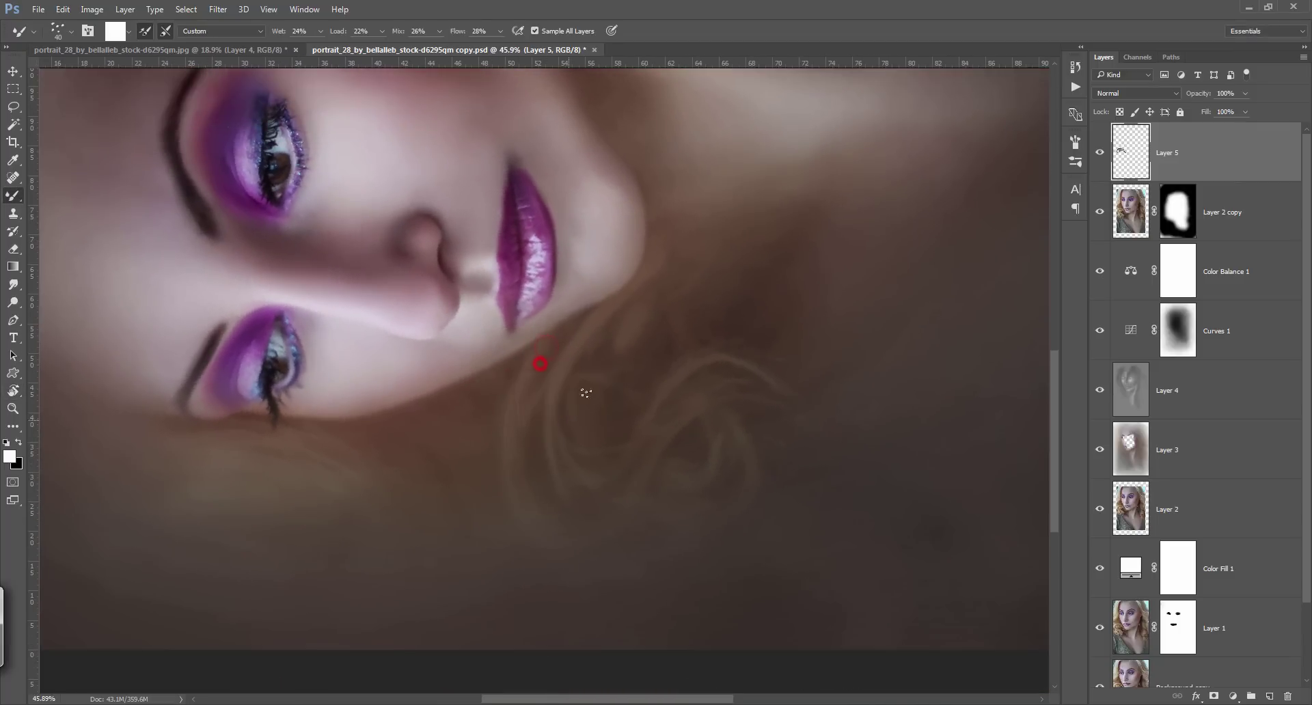
pyautogui.moveTo(399, 30); pyautogui.dragTo(272, 31)
pyautogui.moveTo(530, 373); pyautogui.dragTo(543, 354)
pyautogui.moveTo(459, 30); pyautogui.dragTo(443, 32)
# - Paint a short strand with 13% flow, hair-sampled colour and a 40 px brush
pyautogui.moveTo(458, 31); pyautogui.dragTo(478, 31)
pyautogui.click(163, 31)
pyautogui.keyDown('alt'); pyautogui.click(582, 350); pyautogui.keyUp('alt')
pyautogui.press('[')
pyautogui.press('[')
pyautogui.press('[')
pyautogui.keyDown('alt'); pyautogui.click(646, 433); pyautogui.keyUp('alt')
pyautogui.moveTo(553, 452); pyautogui.dragTo(555, 424)
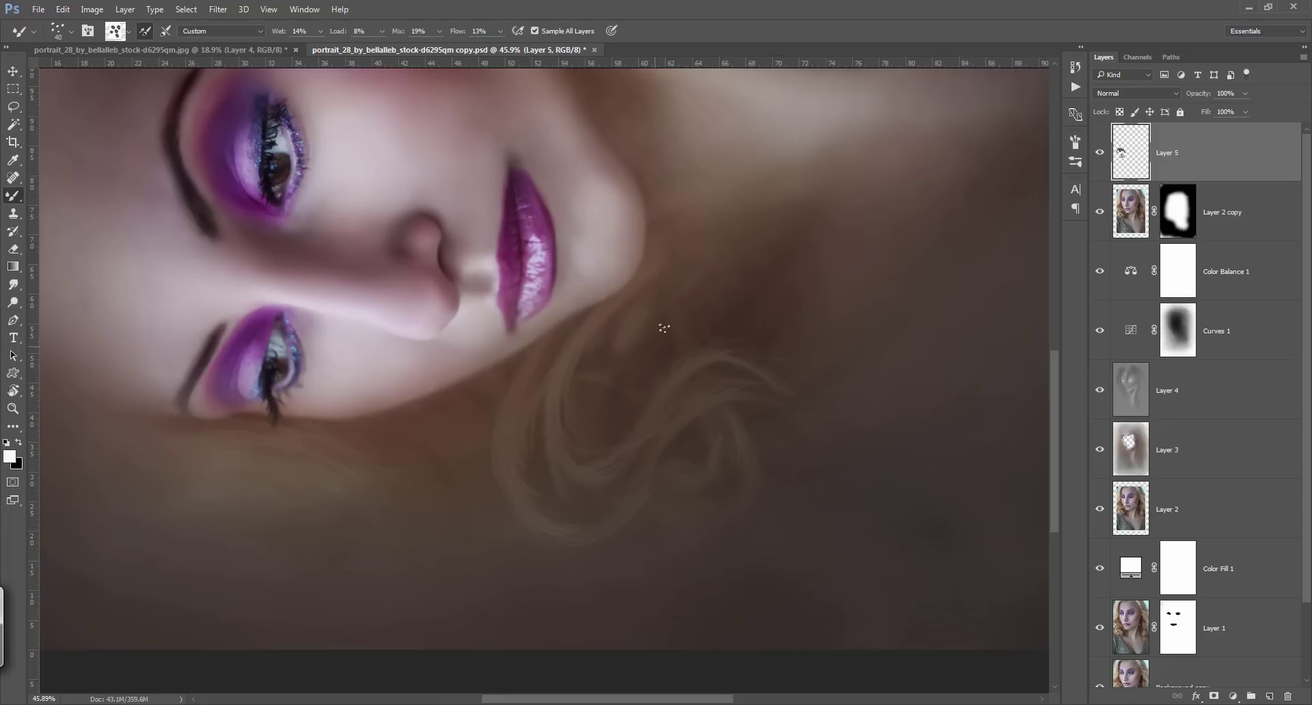
# - Rotate the canvas back upright and fit the whole portrait on screen
pyautogui.press('r')
pyautogui.moveTo(800, 193); pyautogui.dragTo(722, 629)
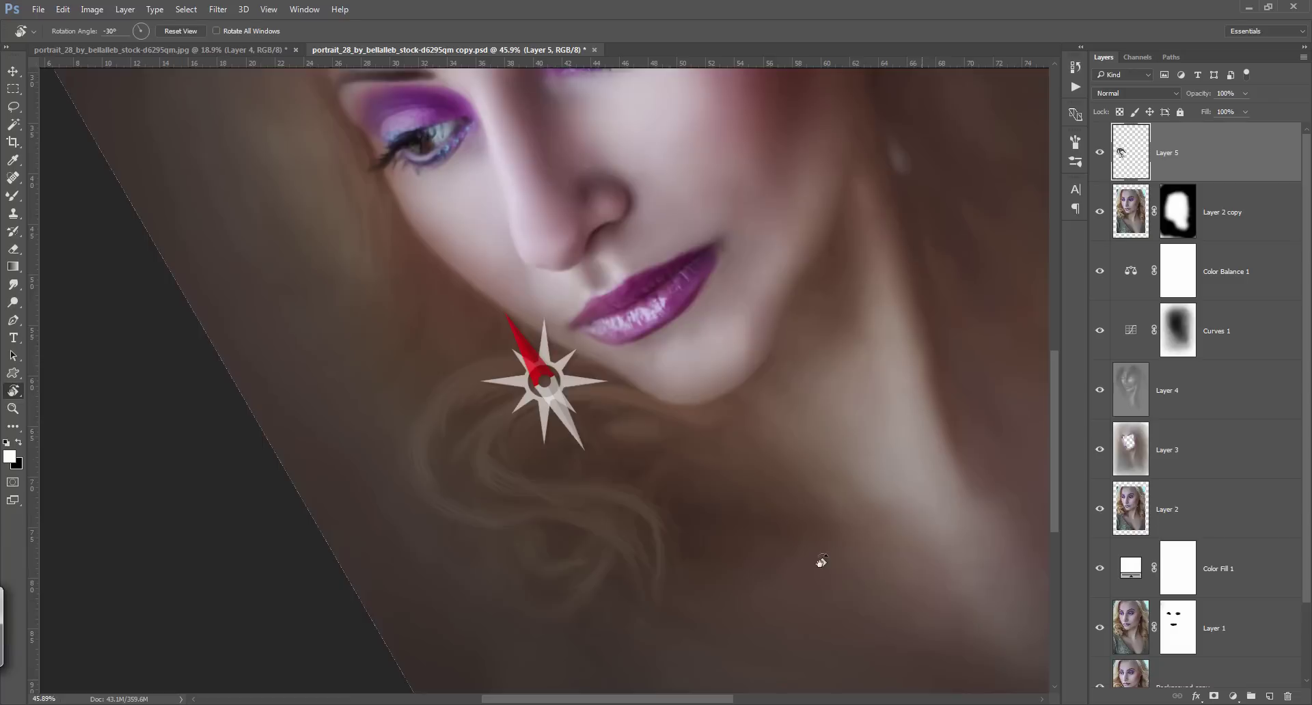
pyautogui.hotkey('ctrl', '0')
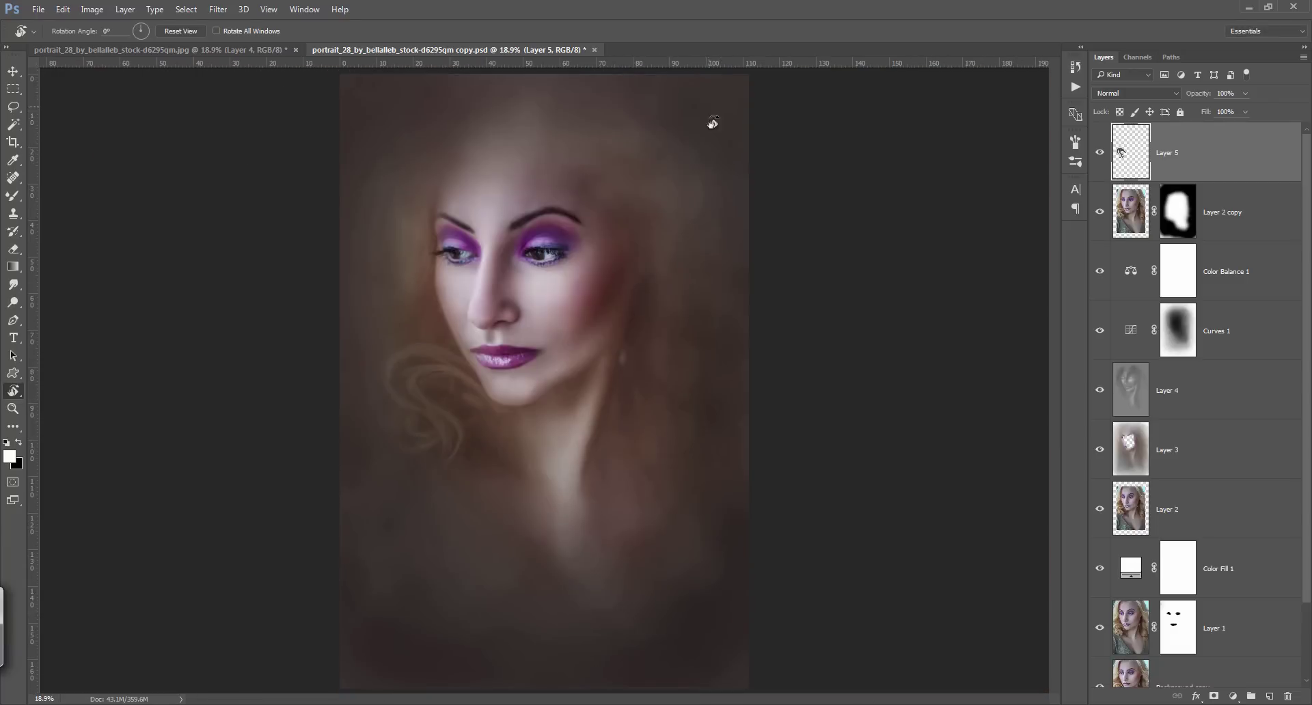
# - Paint hair streaks left of the face with the Mixer Brush at sizes 60 to 100
pyautogui.press('b')
pyautogui.press(']')
pyautogui.press(']')
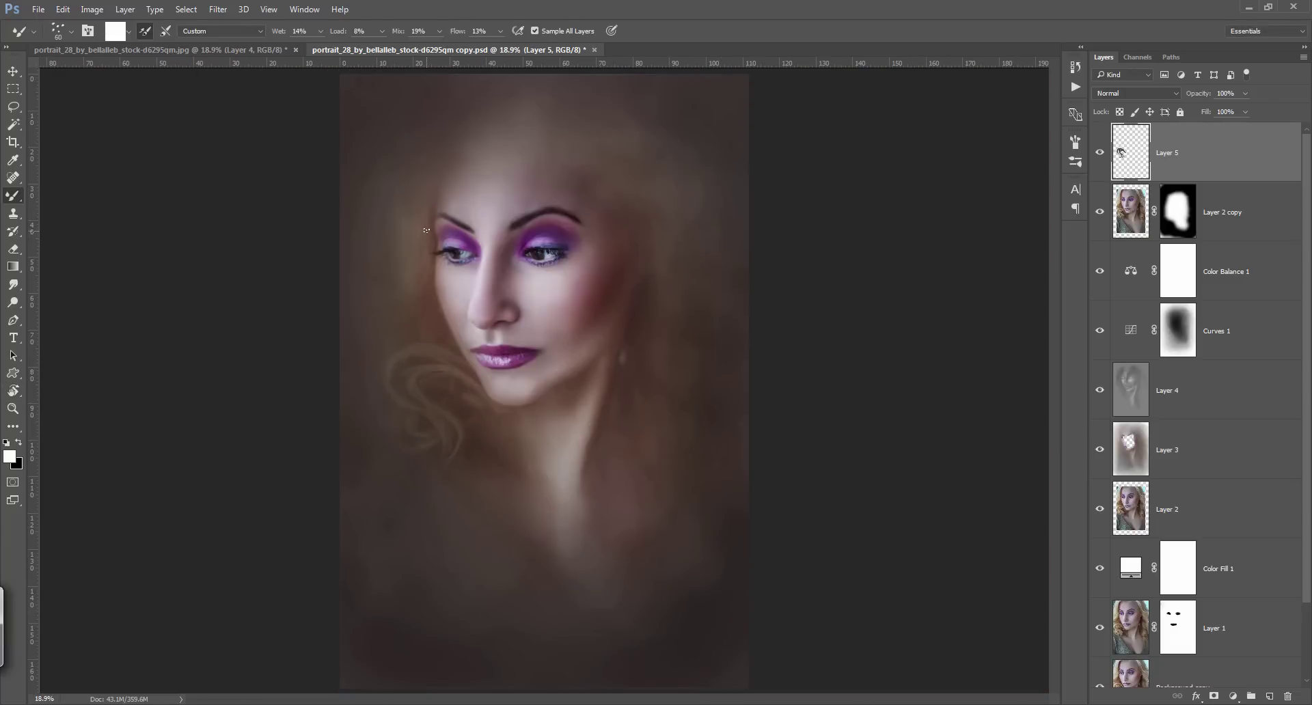
pyautogui.moveTo(423, 252)
pyautogui.mouseDown()
pyautogui.moveTo(432, 263)
pyautogui.moveTo(431, 188)
pyautogui.mouseUp()
pyautogui.press(']')
pyautogui.press(']')
pyautogui.click(430, 290)
pyautogui.click(425, 273)
# - Paint streaks right of the face at size 150, undo one, and stamp visible into Layer 6
pyautogui.press(']')
pyautogui.moveTo(639, 177); pyautogui.dragTo(650, 246)
pyautogui.press('[')
pyautogui.press('[')
pyautogui.hotkey('ctrl', 'z')
pyautogui.press('[')
pyautogui.press('[')
pyautogui.press('[')
pyautogui.press('[')
pyautogui.press(']')
pyautogui.press(']')
pyautogui.press(']')
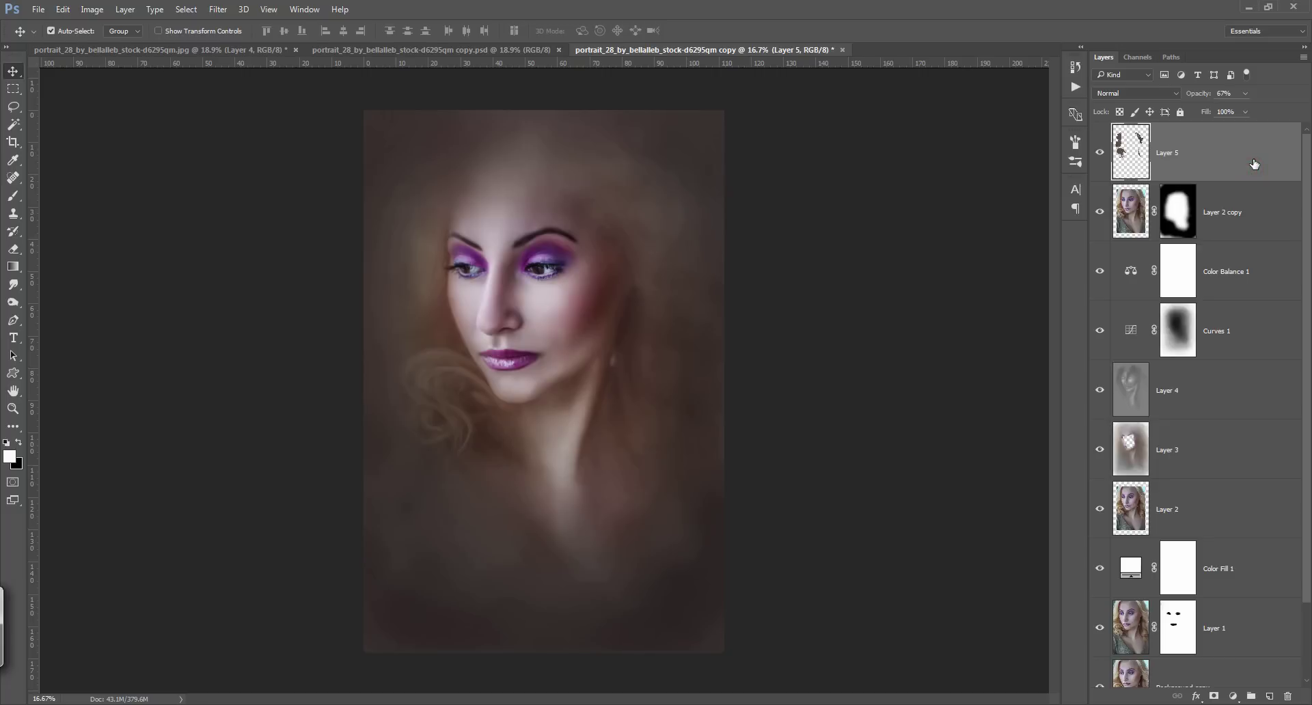
pyautogui.hotkey('ctrl', 'shift', 'alt', 'e')
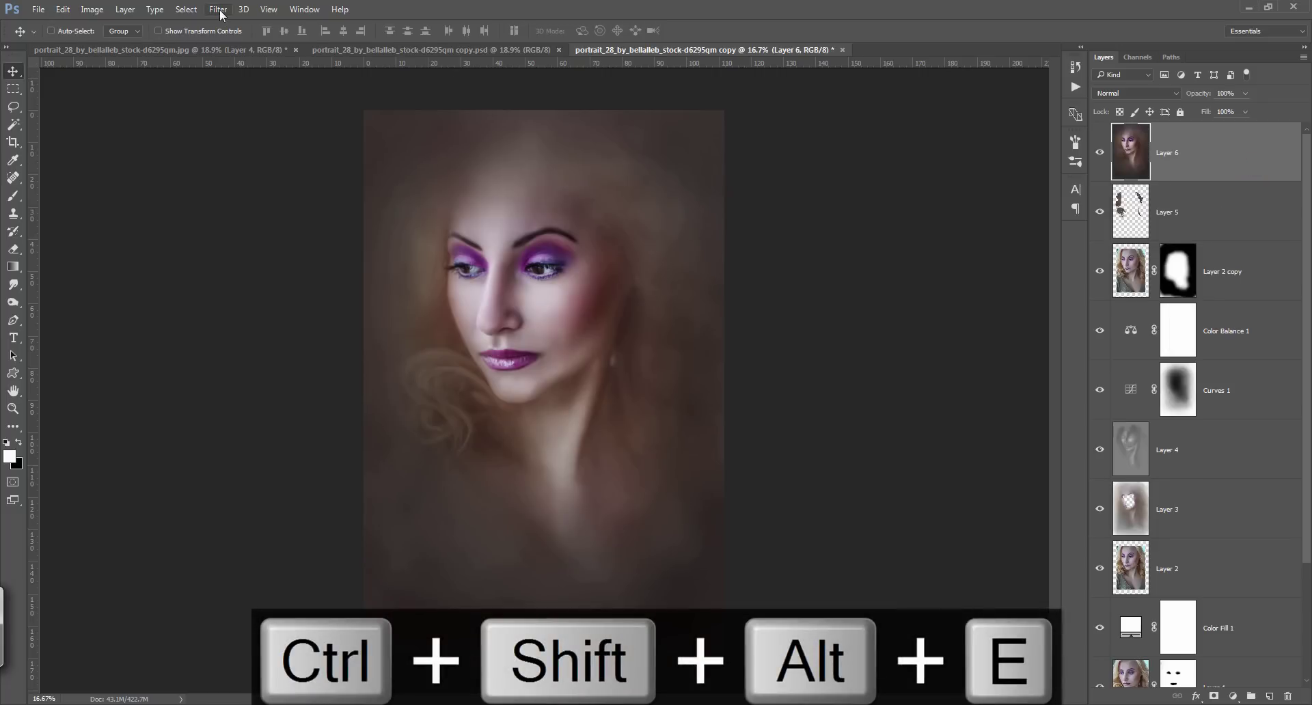
# - In Camera Raw Filter, warm Temperature, set Highlights -10, Whites +35, and Clarity +32
pyautogui.click(219, 9)
pyautogui.click(336, 112)
pyautogui.moveTo(1209, 194); pyautogui.dragTo(1220, 196)
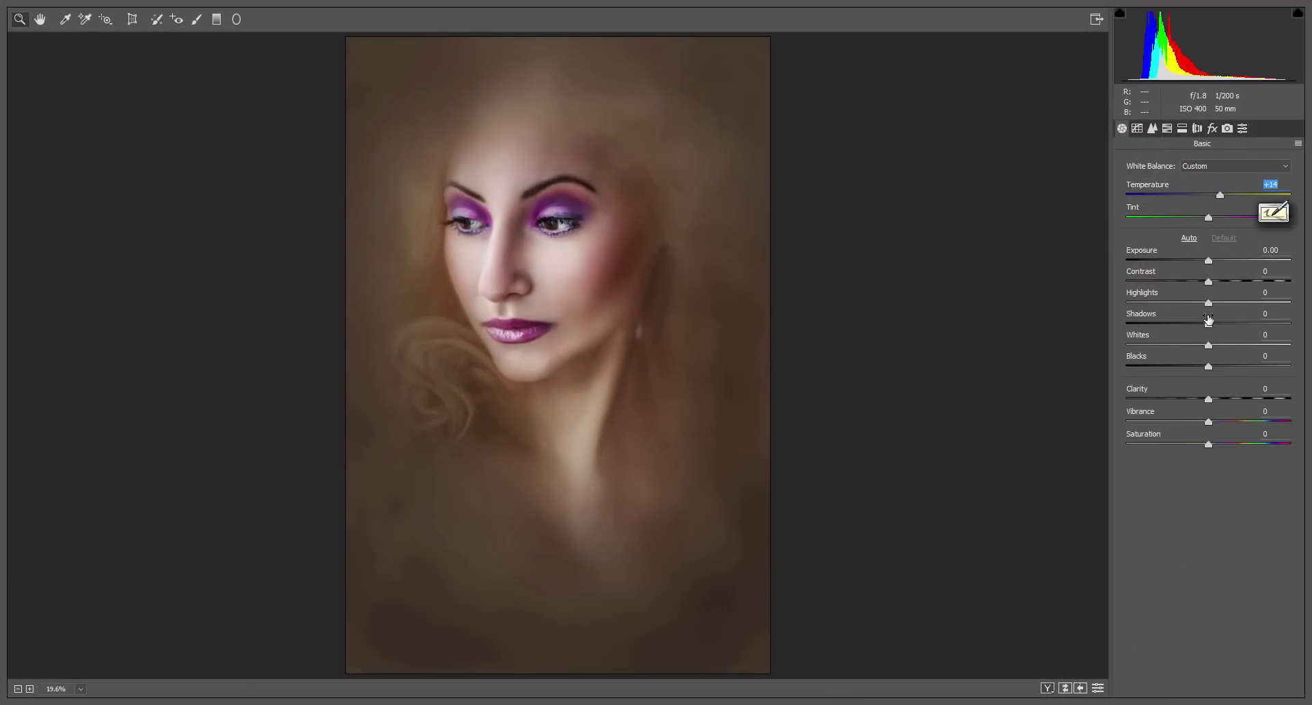
pyautogui.moveTo(1208, 303); pyautogui.dragTo(1201, 302)
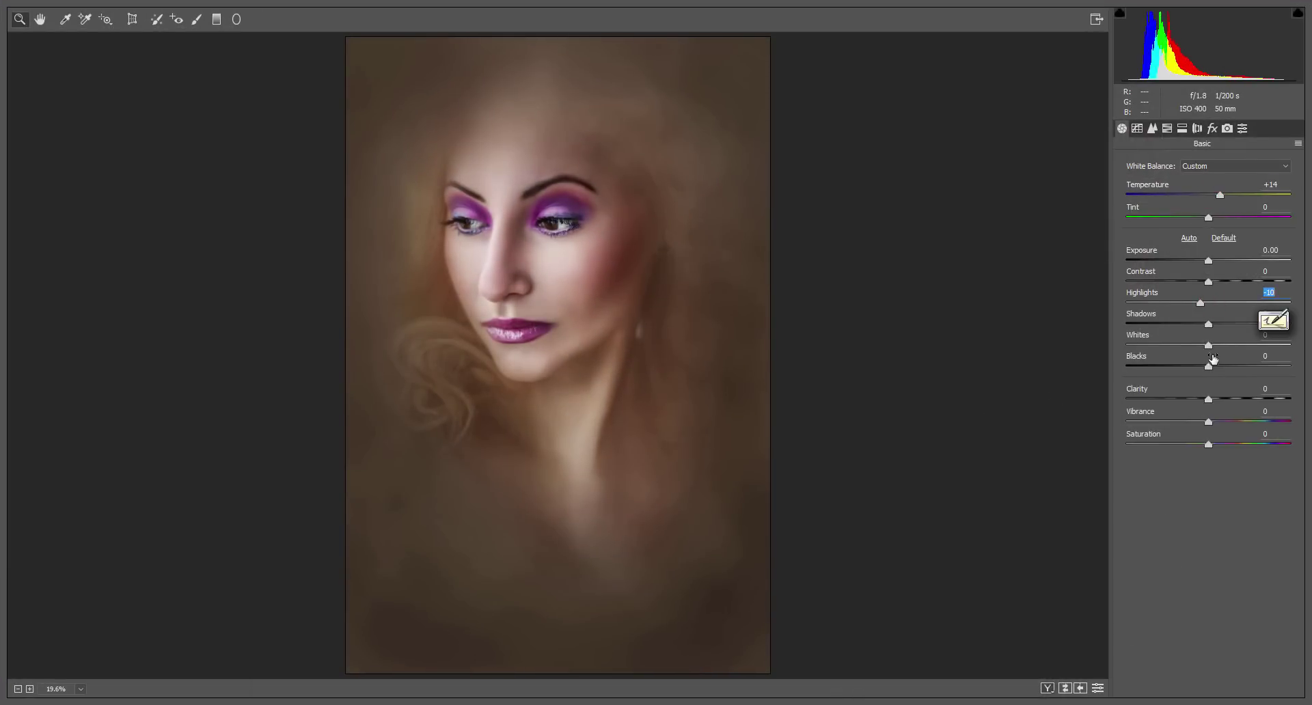
pyautogui.moveTo(1209, 345); pyautogui.dragTo(1237, 346)
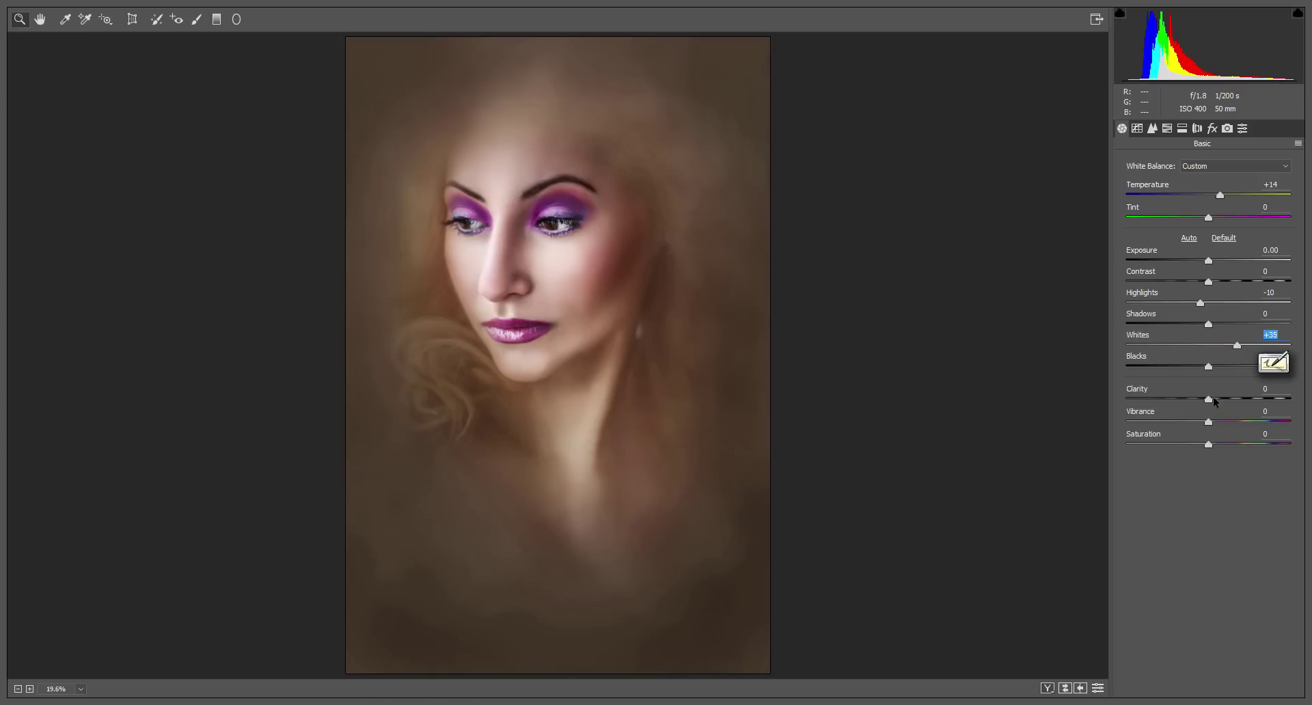
pyautogui.moveTo(1209, 400); pyautogui.dragTo(1236, 400)
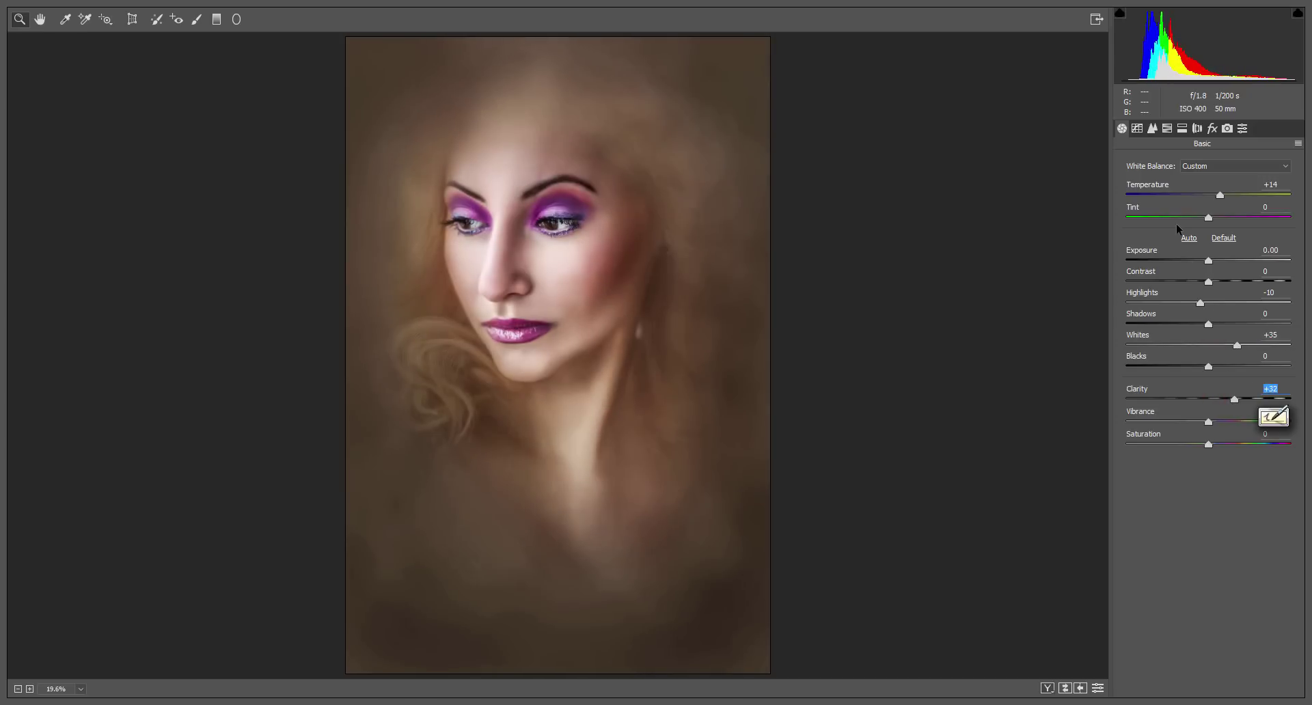
# - Increase the Sharpening Amount in Camera Raw's detail settings
pyautogui.click(1137, 129)
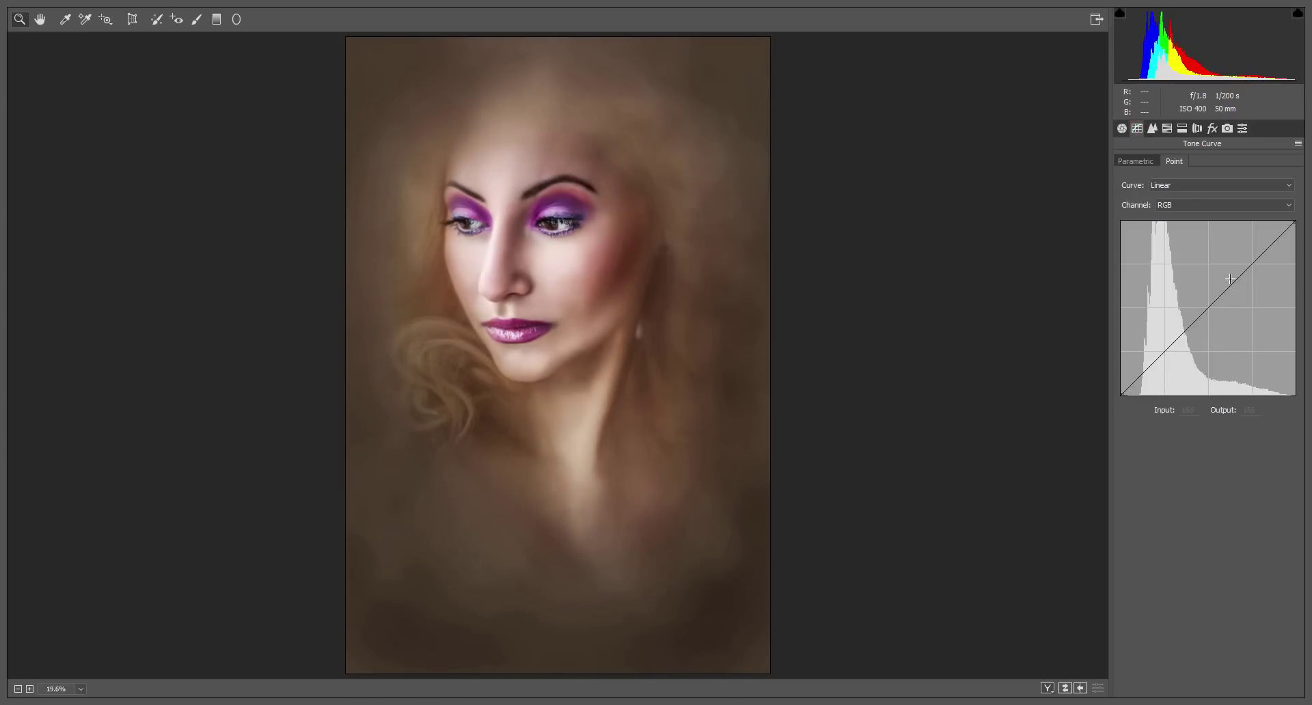
pyautogui.click(1152, 129)
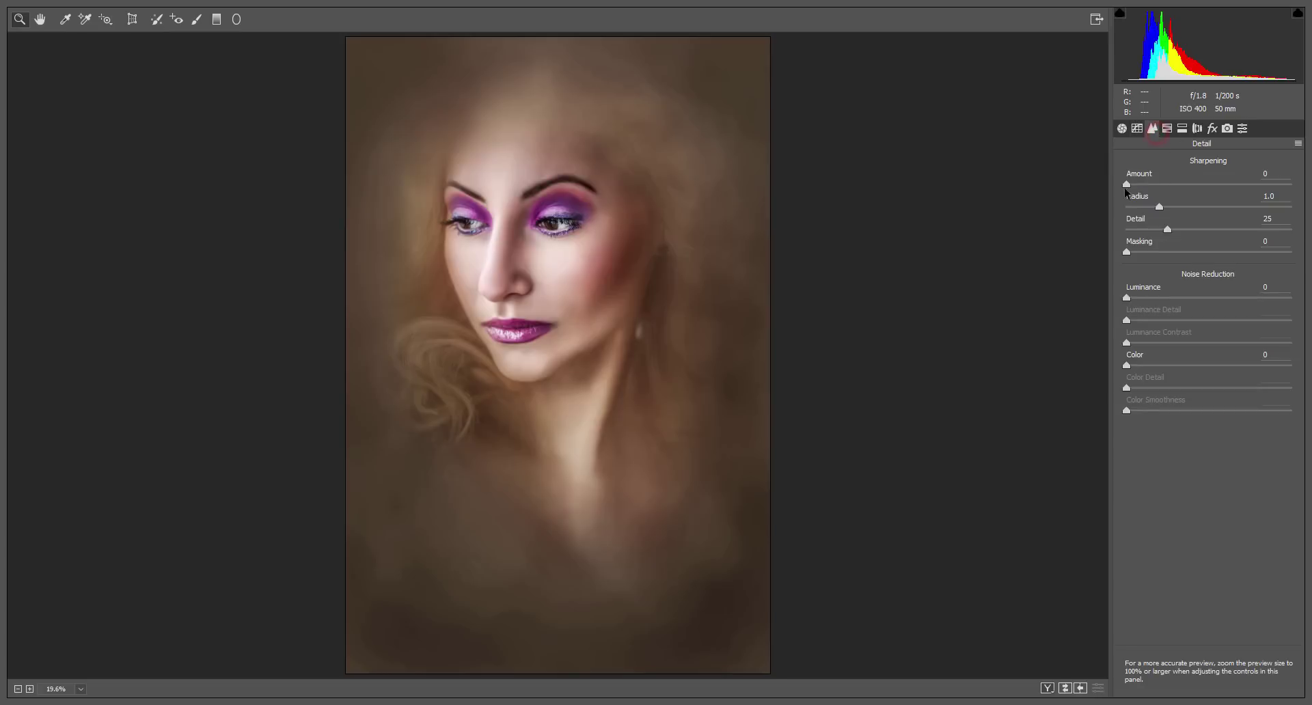
pyautogui.moveTo(1125, 187); pyautogui.dragTo(1192, 191)
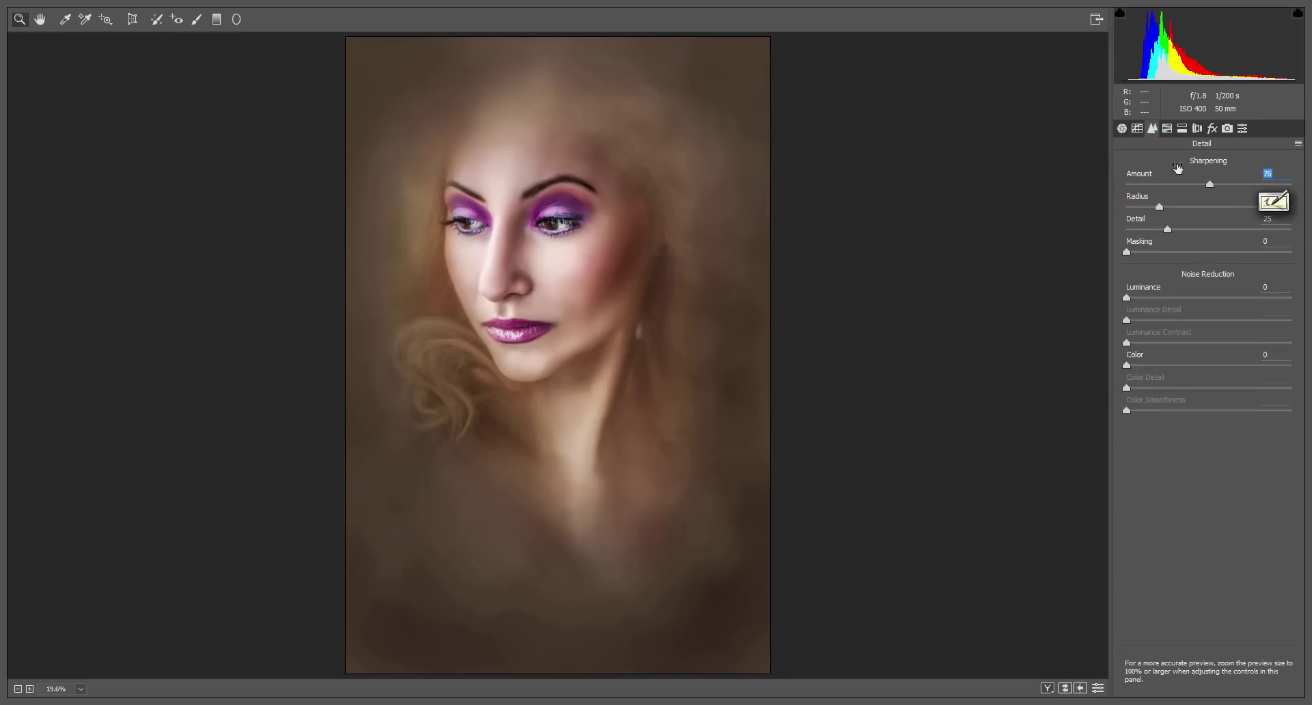
pyautogui.click(1122, 128)
# - Brighten Whites to +48, set Shadows to +21, and boost Vibrance
pyautogui.moveTo(1241, 347); pyautogui.dragTo(1229, 322)
pyautogui.click(1268, 314)
pyautogui.write('100')
pyautogui.press('Return')
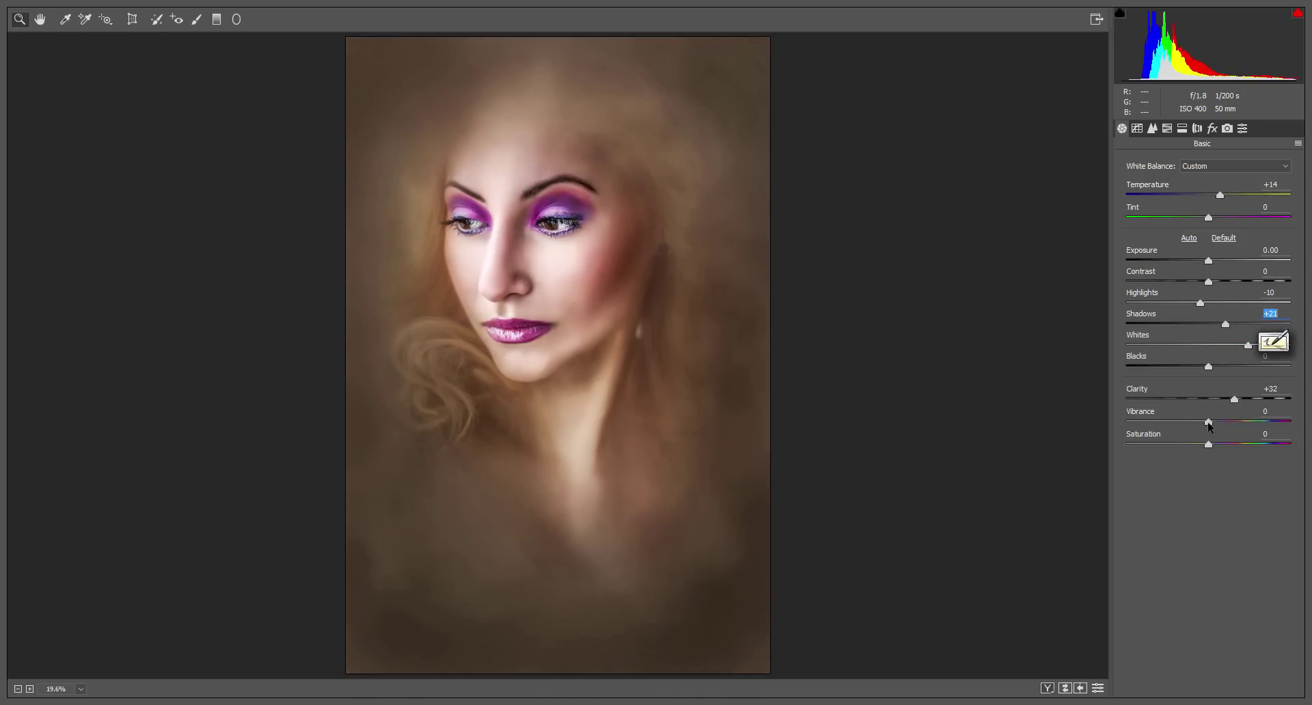
pyautogui.moveTo(1208, 423); pyautogui.dragTo(1242, 423)
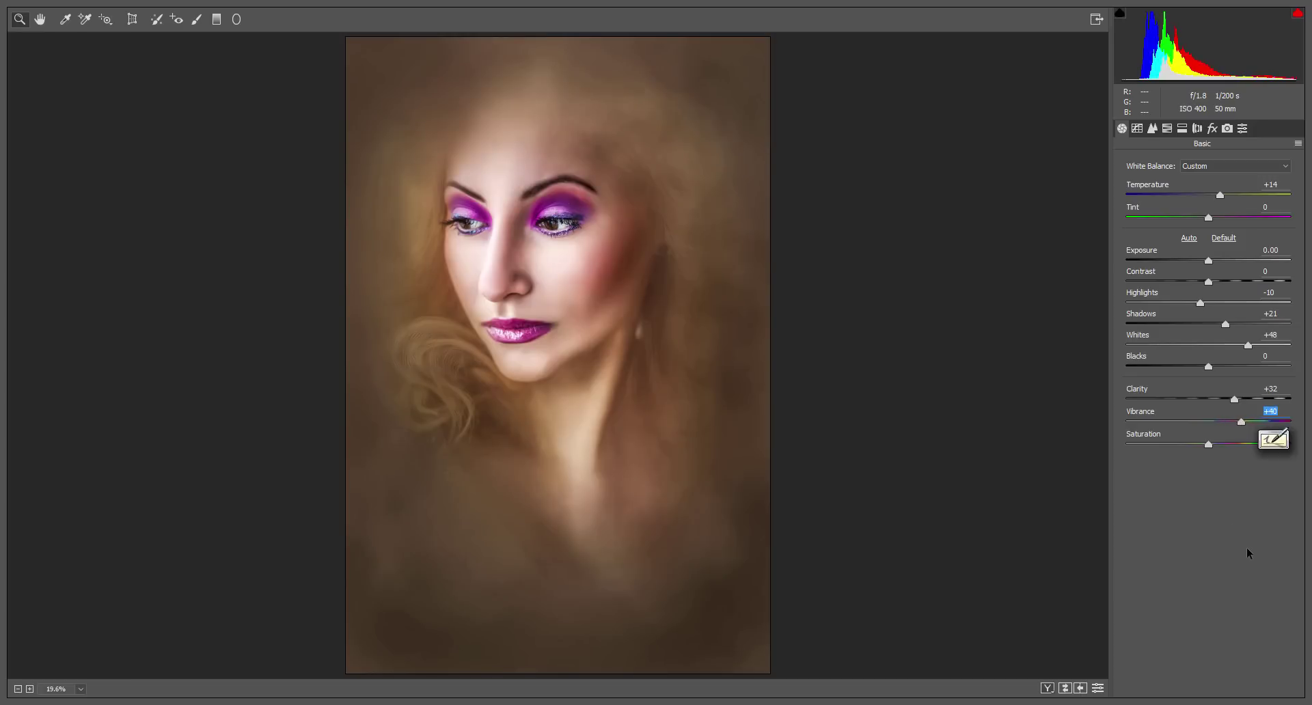